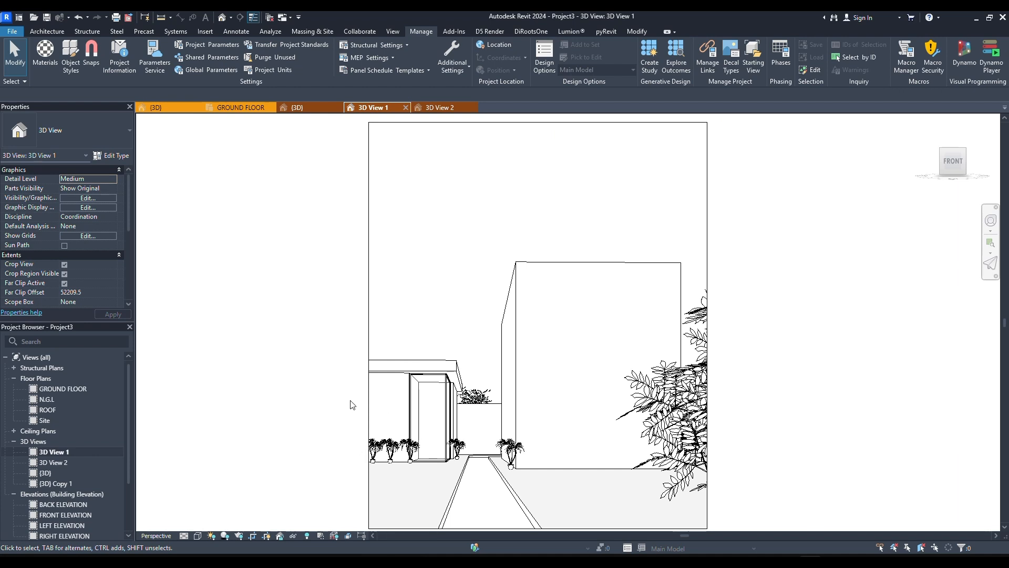
Turn on anti-aliased smooth lines in the graphic display options of 3D View 1 and apply the change.
{"action": "left_click", "coordinate": [199, 536]}
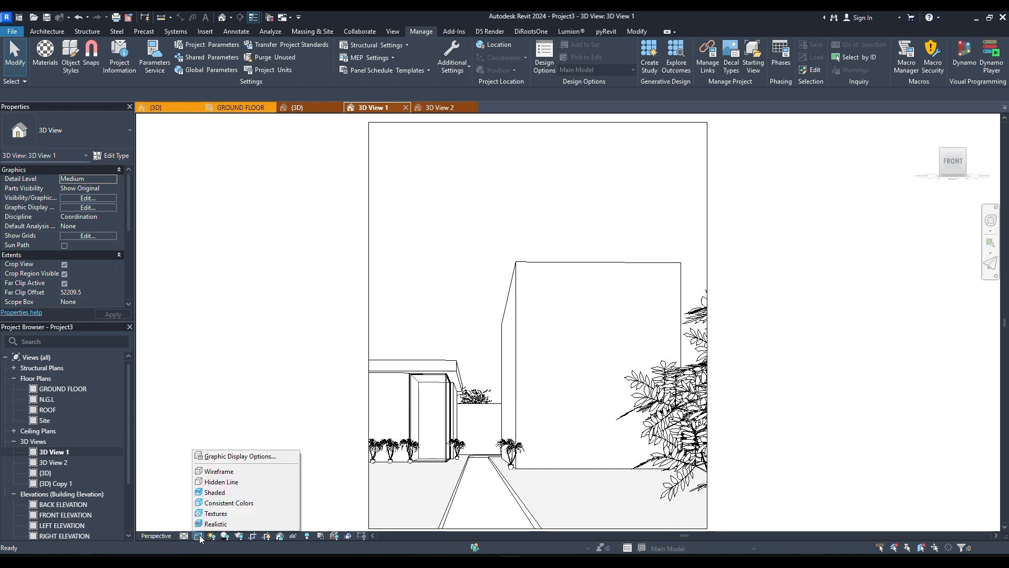
{"action": "left_click", "coordinate": [218, 458]}
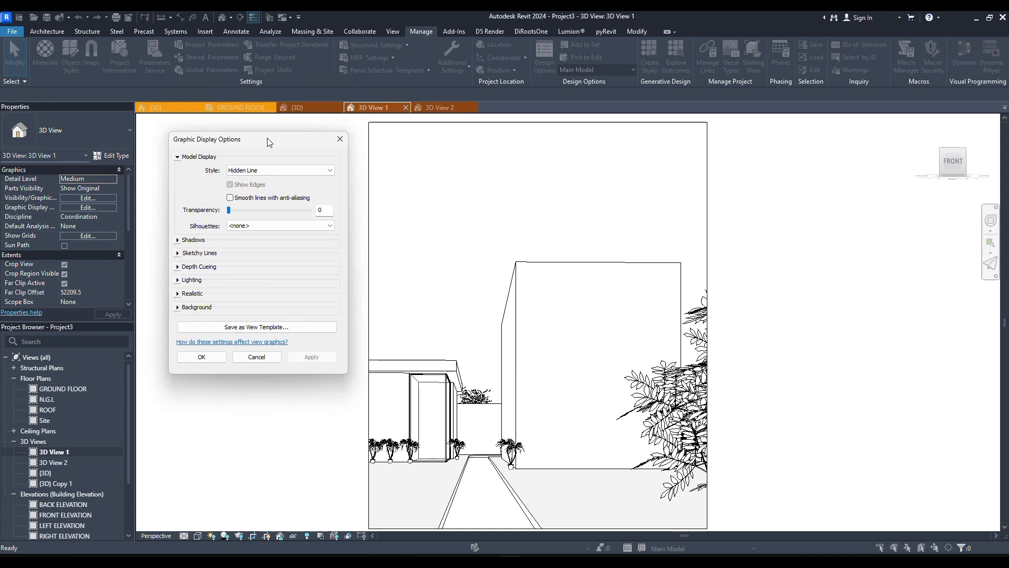
{"action": "left_click", "coordinate": [229, 198]}
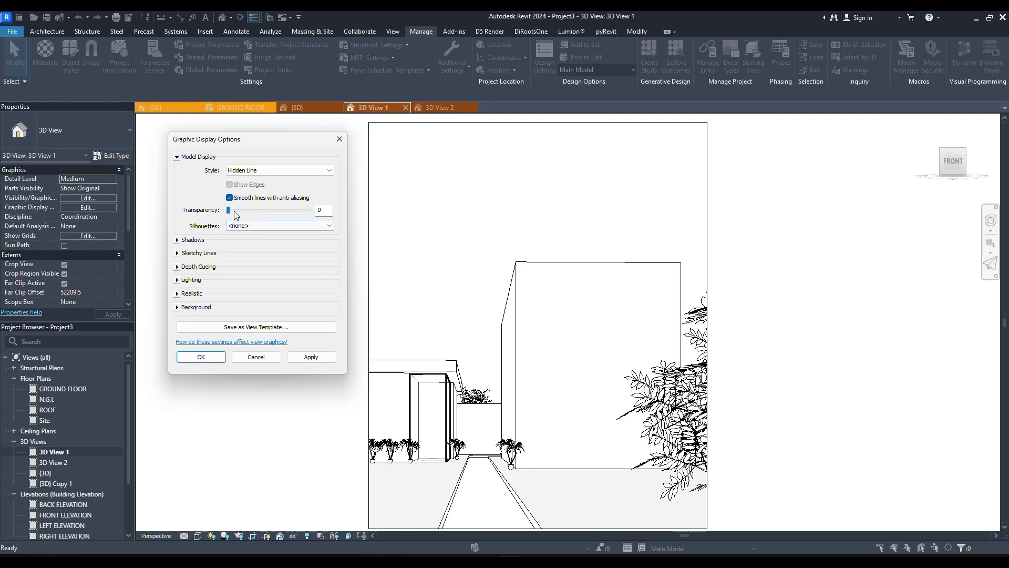
{"action": "left_click", "coordinate": [311, 357]}
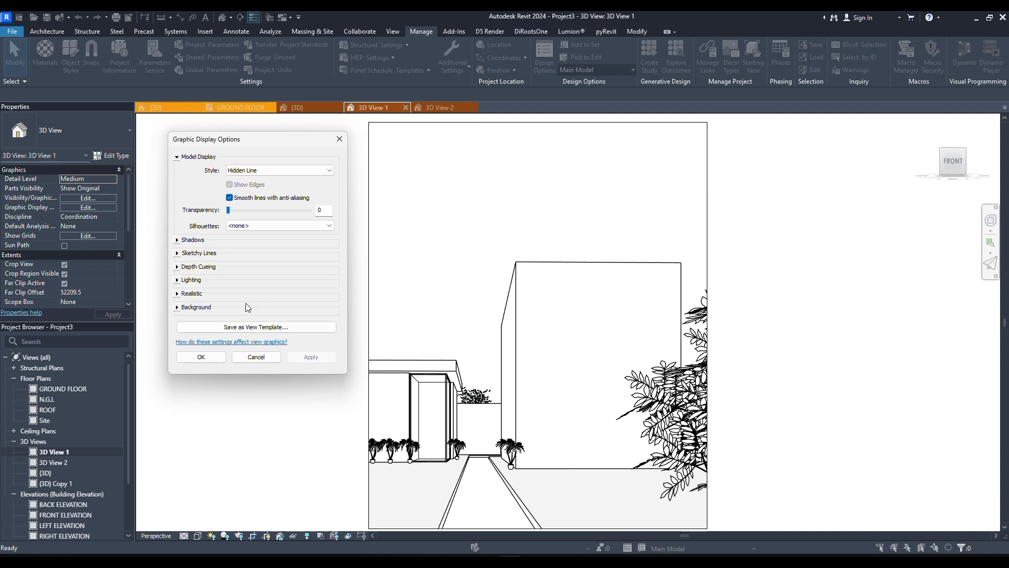
Enable sketchy lines for the view with an increased line extension and apply the effect.
{"action": "left_click", "coordinate": [176, 254]}
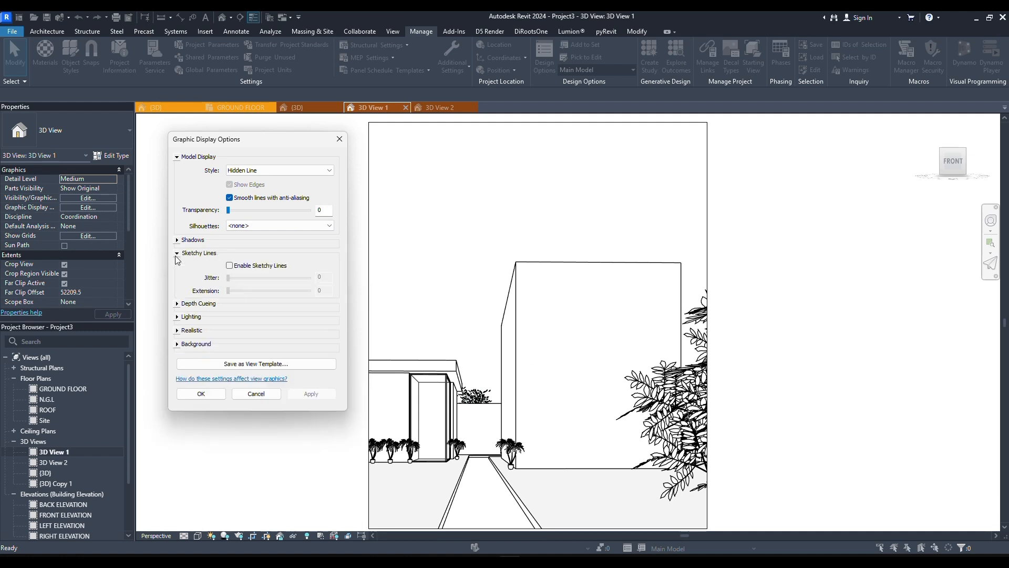
{"action": "left_click", "coordinate": [229, 266]}
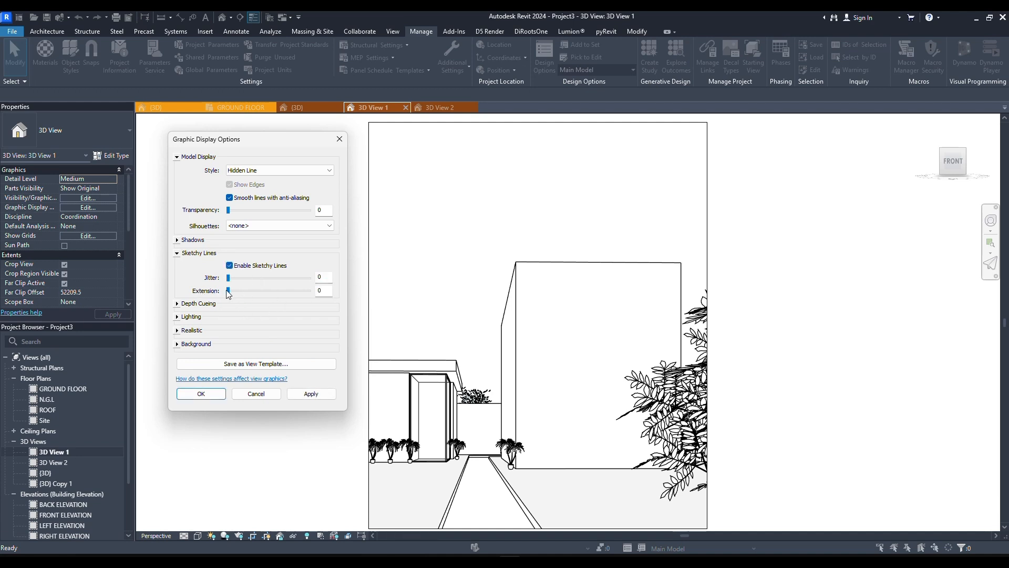
{"action": "left_click_drag", "start_coordinate": [262, 290], "coordinate": [269, 291]}
{"action": "left_click", "coordinate": [320, 399]}
{"action": "left_click", "coordinate": [176, 253]}
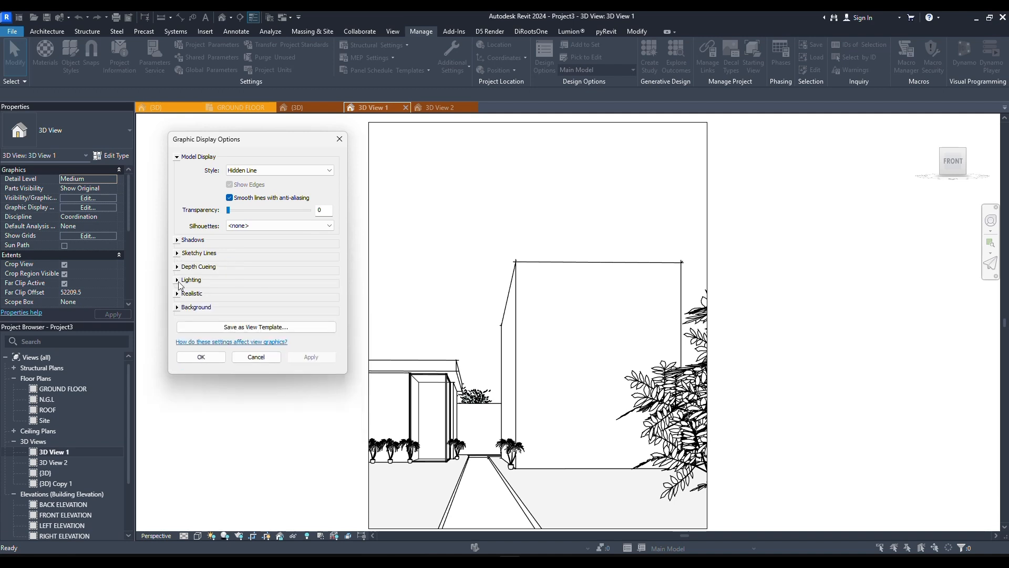
Set the view's lighting to Sun 54, Ambient Light 20 and Shadows 32, and apply it.
{"action": "left_click", "coordinate": [177, 281]}
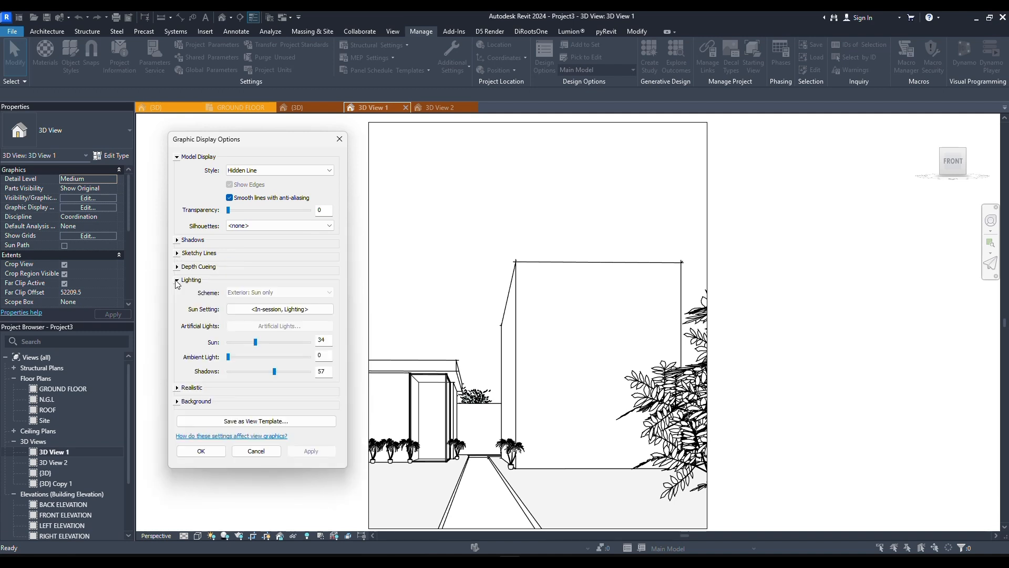
{"action": "left_click", "coordinate": [257, 343]}
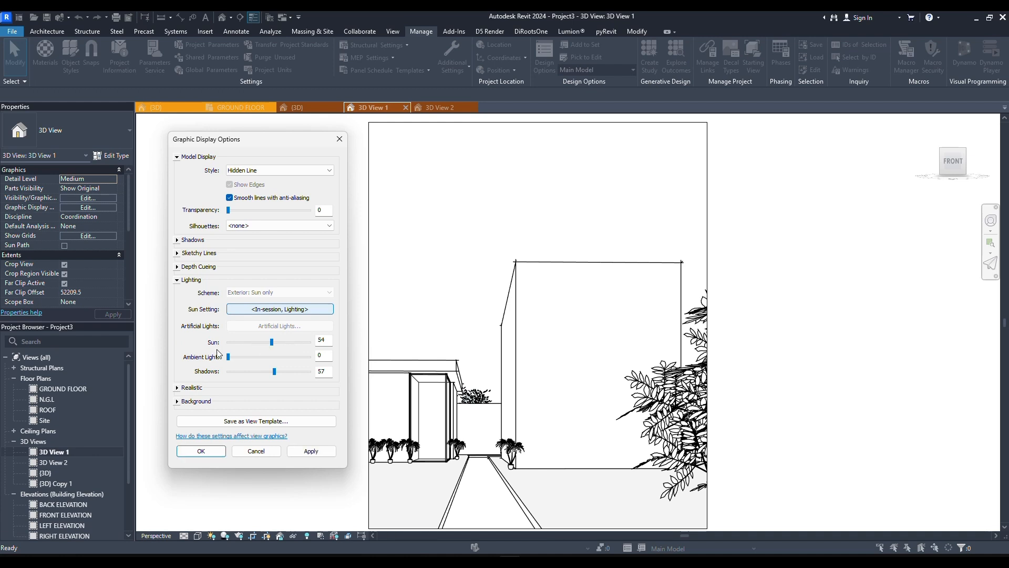
{"action": "mouse_move", "coordinate": [228, 356]}
{"action": "left_mouse_down"}
{"action": "mouse_move", "coordinate": [253, 357]}
{"action": "mouse_move", "coordinate": [273, 374]}
{"action": "mouse_move", "coordinate": [254, 375]}
{"action": "mouse_move", "coordinate": [244, 358]}
{"action": "left_mouse_up"}
{"action": "left_click", "coordinate": [322, 453]}
Turn on cast shadows and ambient shadows for the view and apply them.
{"action": "left_click", "coordinate": [179, 241]}
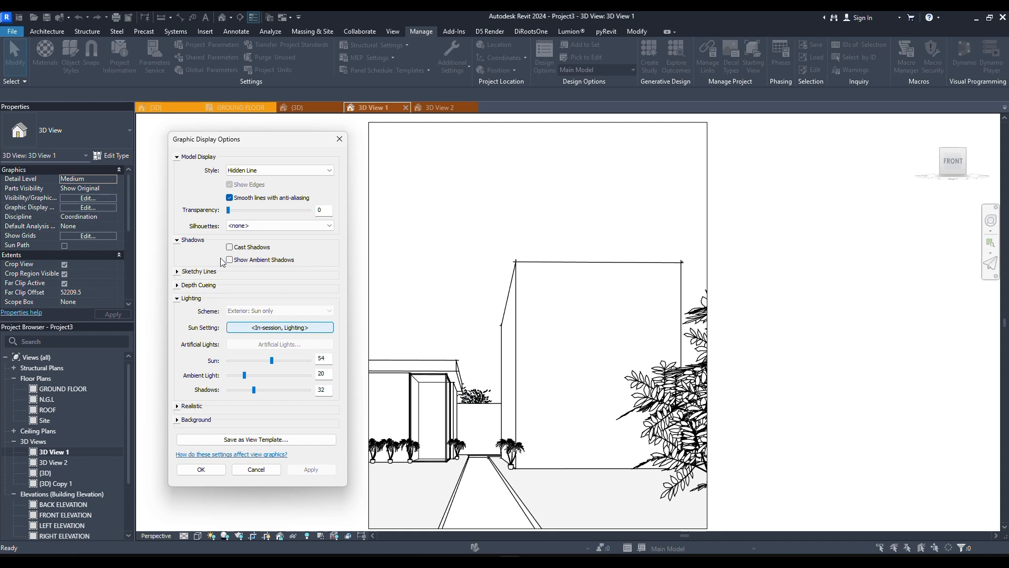
{"action": "left_click", "coordinate": [231, 247]}
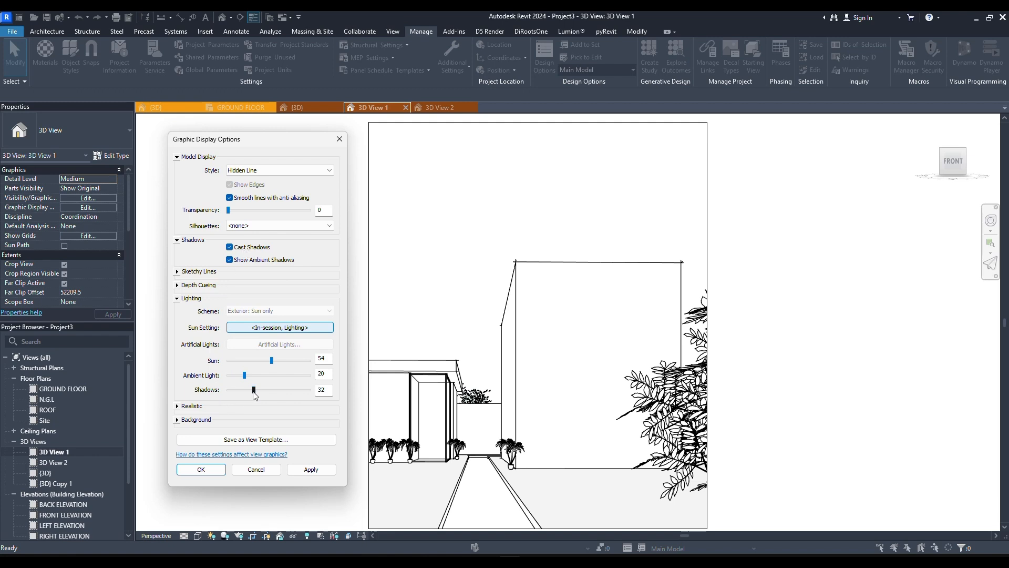
{"action": "left_click", "coordinate": [308, 472]}
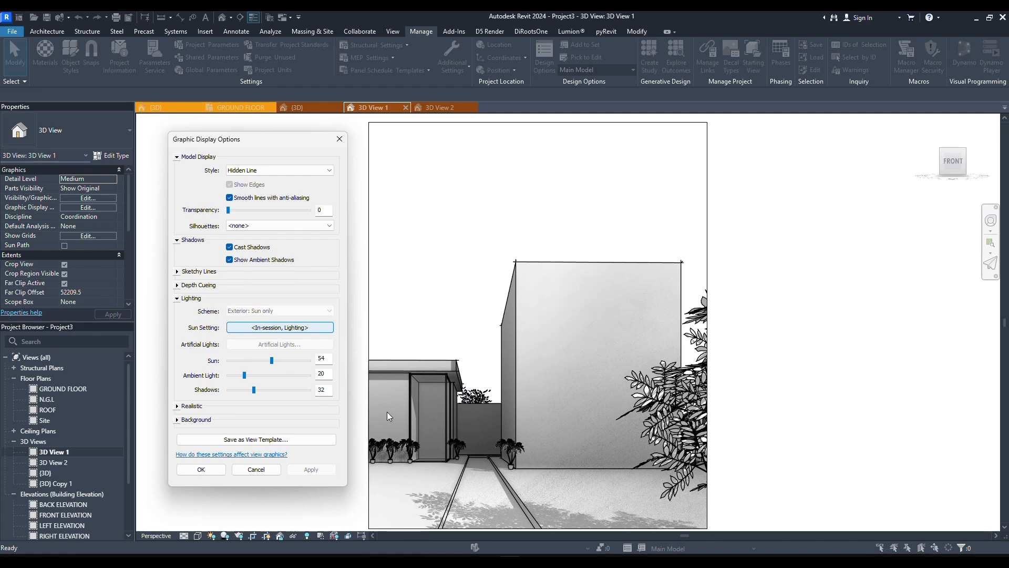
Try the Sky option as the view's background and apply it.
{"action": "left_click", "coordinate": [182, 419]}
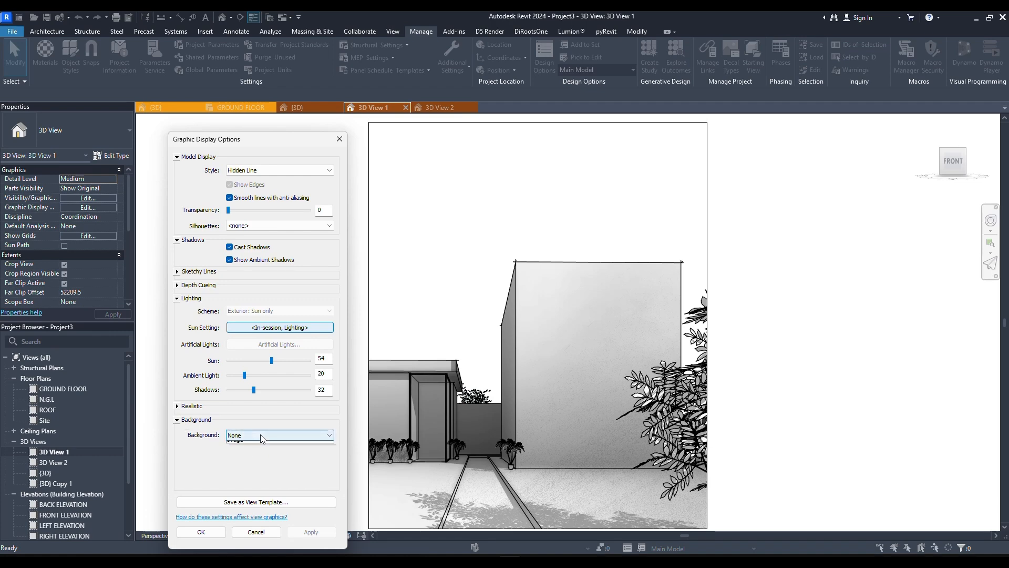
{"action": "left_click", "coordinate": [261, 434]}
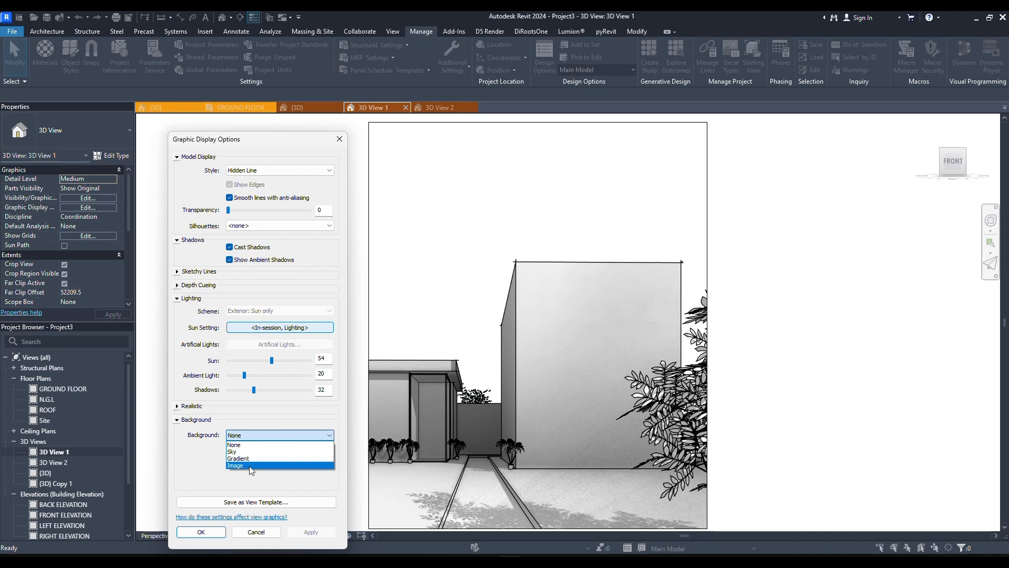
{"action": "left_click", "coordinate": [297, 457]}
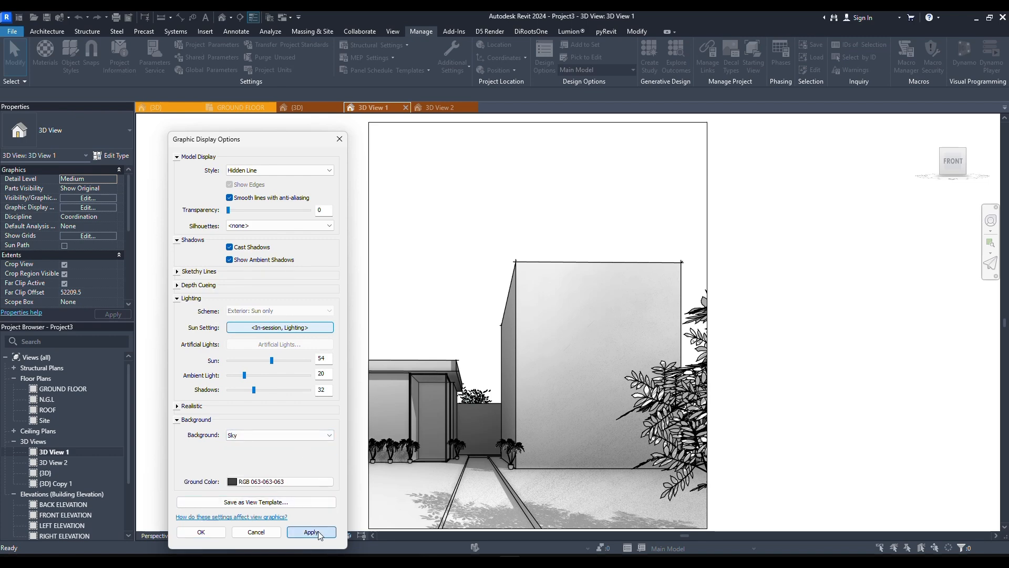
{"action": "left_click", "coordinate": [318, 532]}
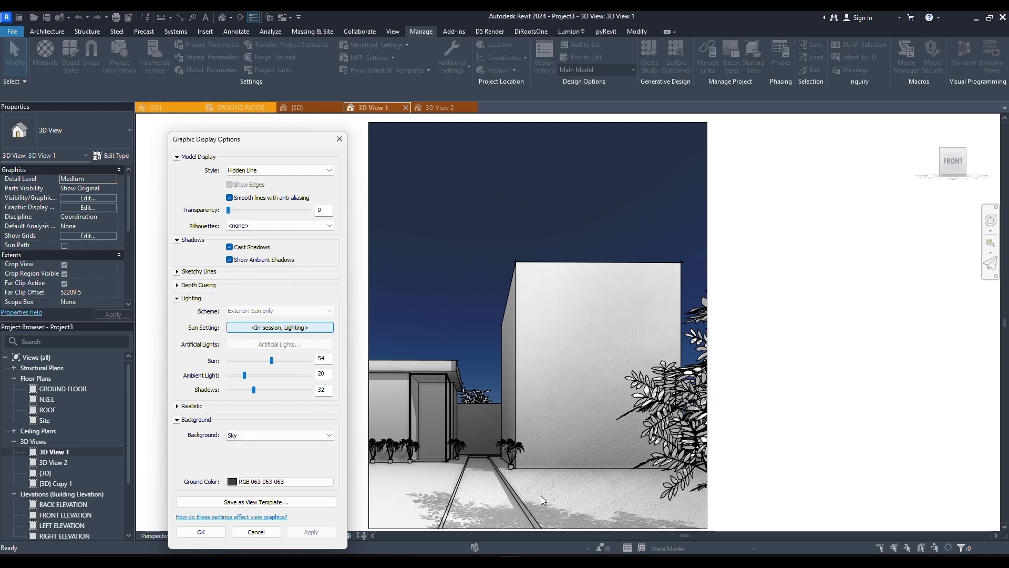
Change the view's background to Gradient and apply it.
{"action": "left_click", "coordinate": [279, 435]}
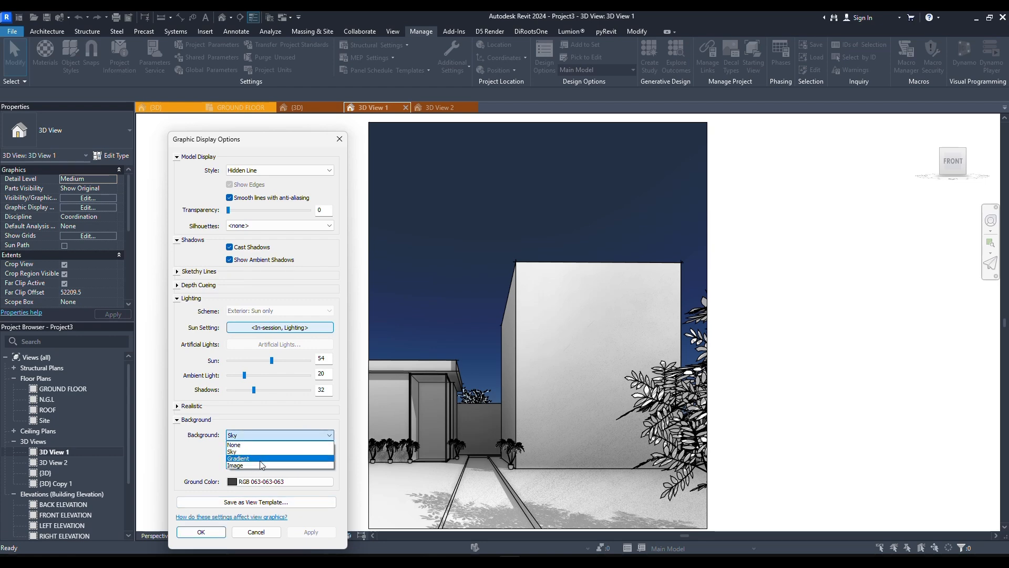
{"action": "left_click", "coordinate": [261, 459]}
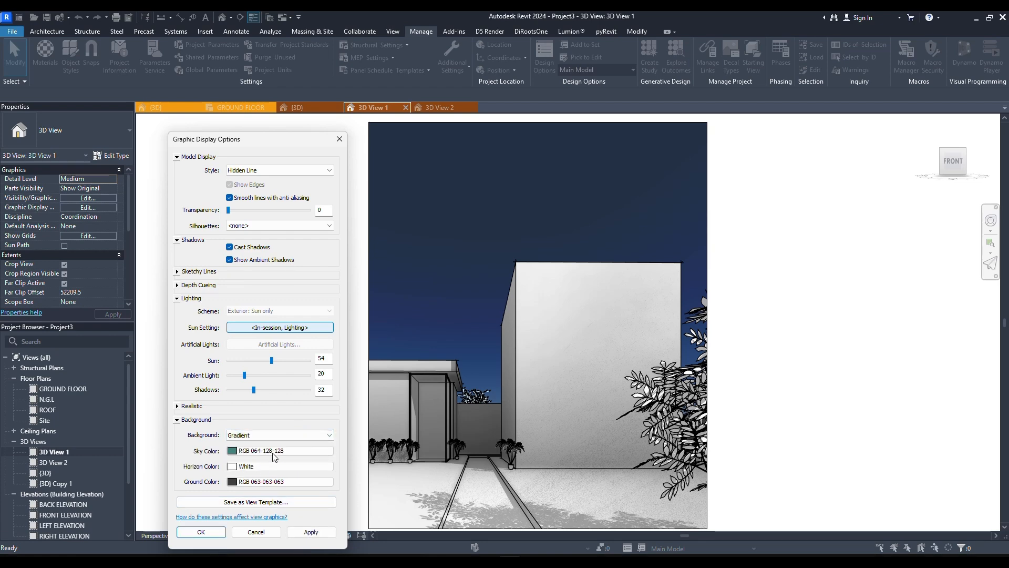
{"action": "left_click", "coordinate": [311, 533]}
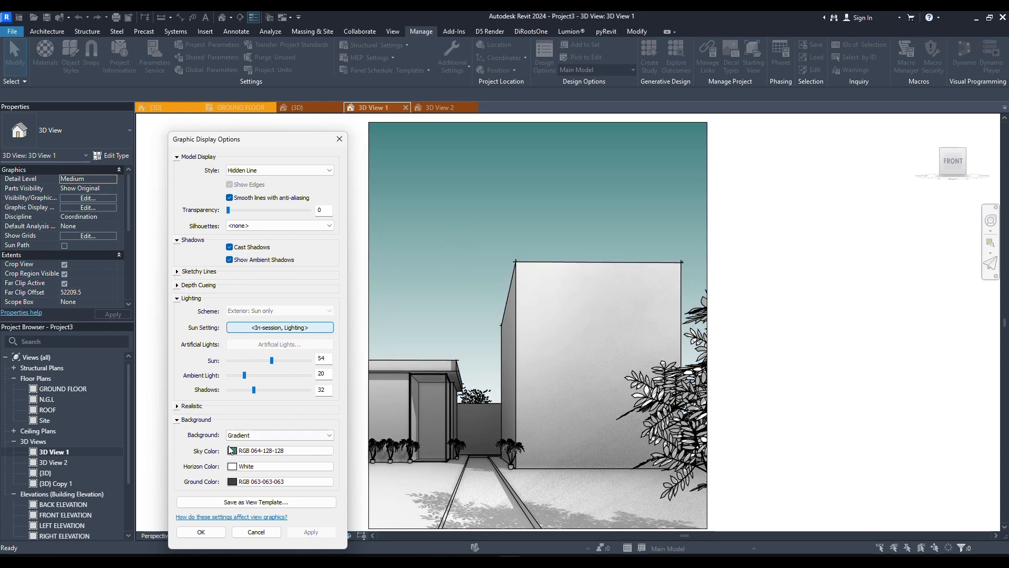
Set the gradient's sky color to blue RGB 097-143-190, with saturation 100 and luminance 135, and apply it.
{"action": "left_click", "coordinate": [231, 450]}
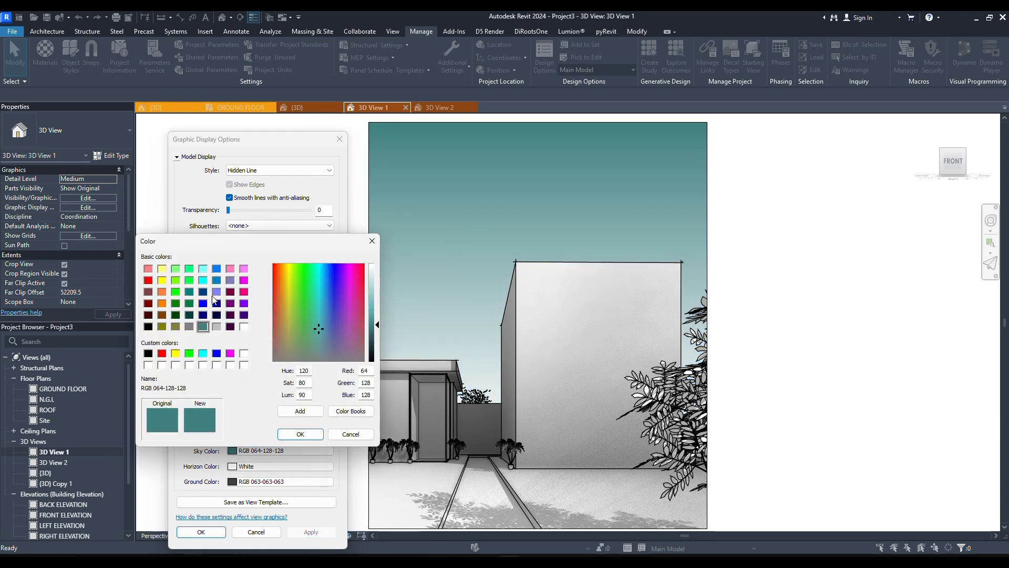
{"action": "left_click", "coordinate": [203, 291]}
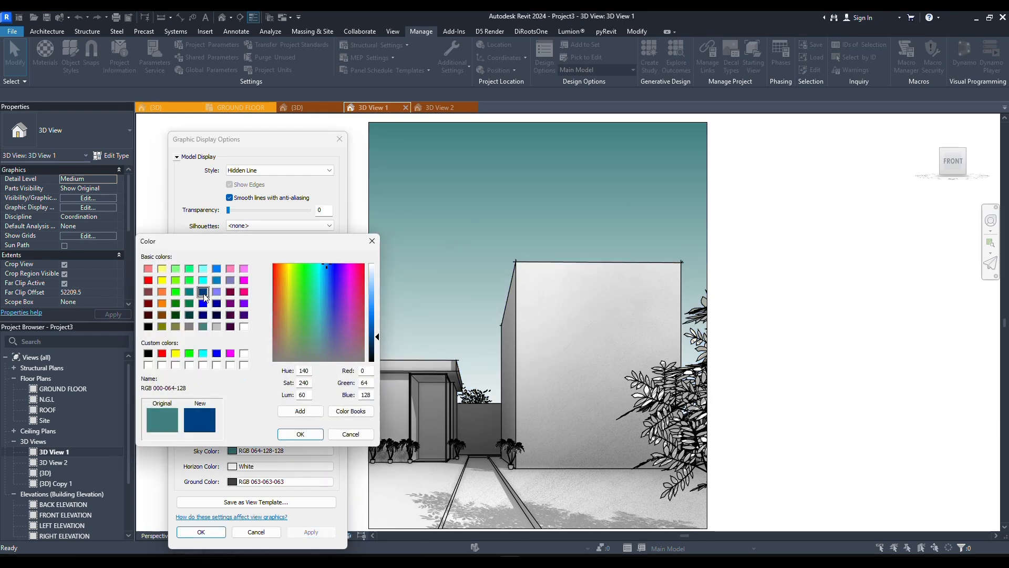
{"action": "left_click", "coordinate": [375, 295]}
{"action": "left_click_drag", "start_coordinate": [310, 383], "coordinate": [284, 385]}
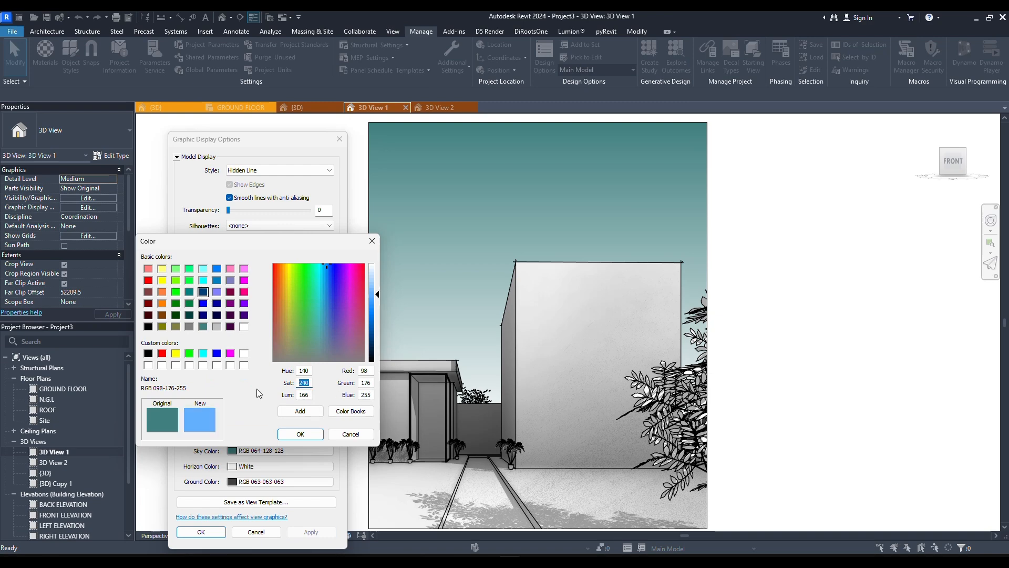
{"action": "type", "text": "100"}
{"action": "left_click", "coordinate": [374, 306]}
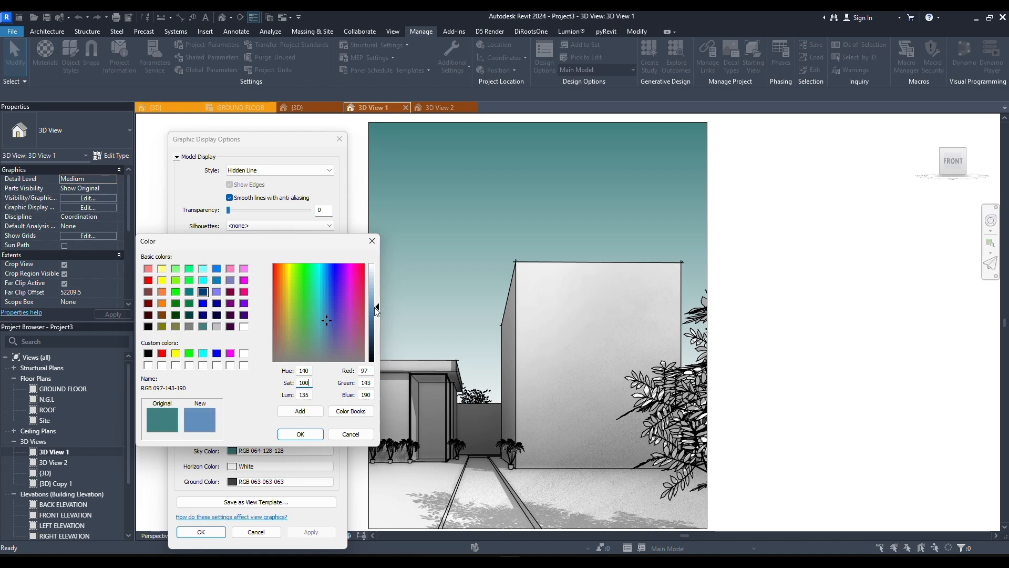
{"action": "left_click", "coordinate": [301, 436]}
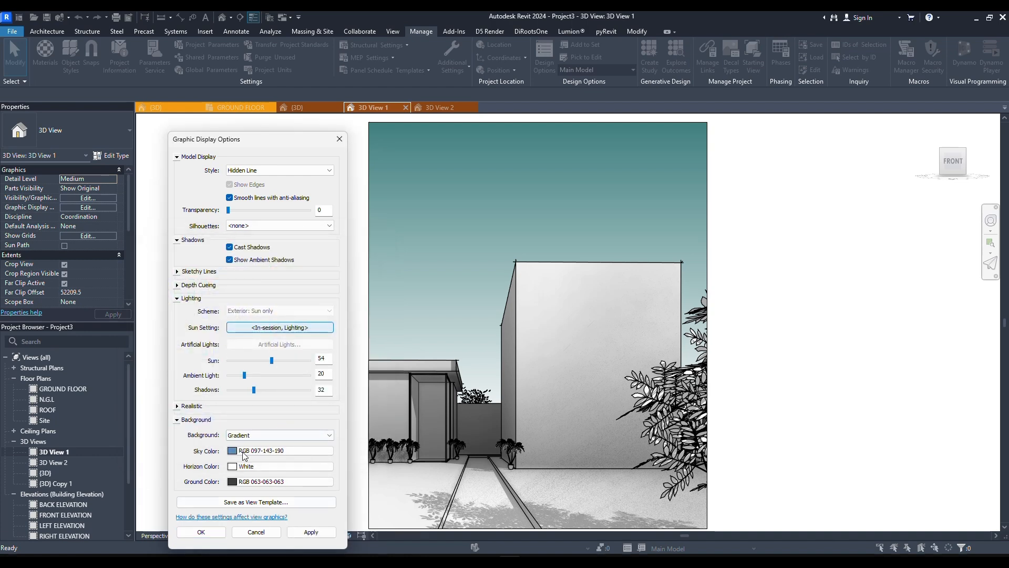
{"action": "left_click", "coordinate": [310, 532]}
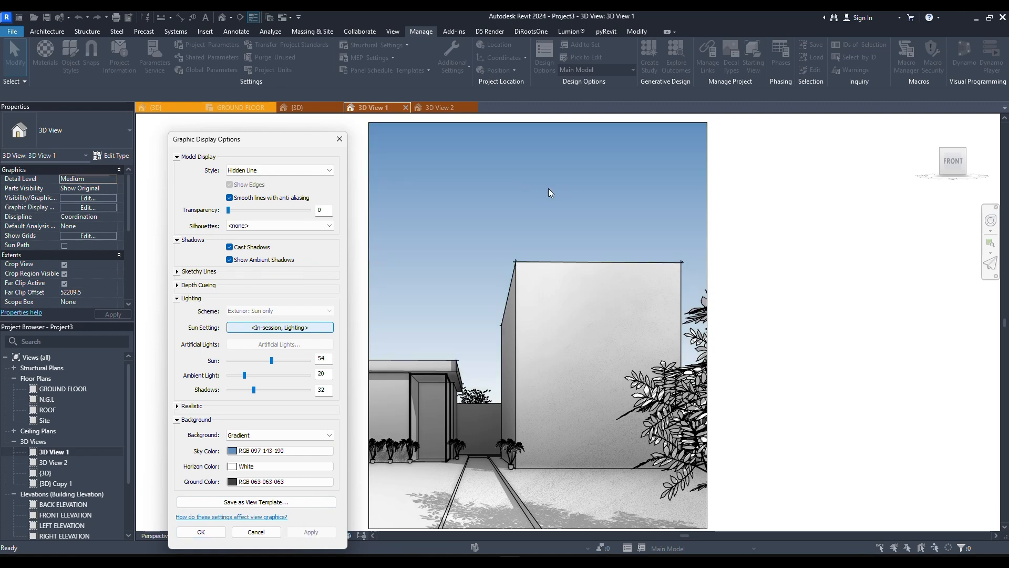
Darken the gradient's sky color to RGB 068-116-164 and apply it.
{"action": "left_click", "coordinate": [284, 450]}
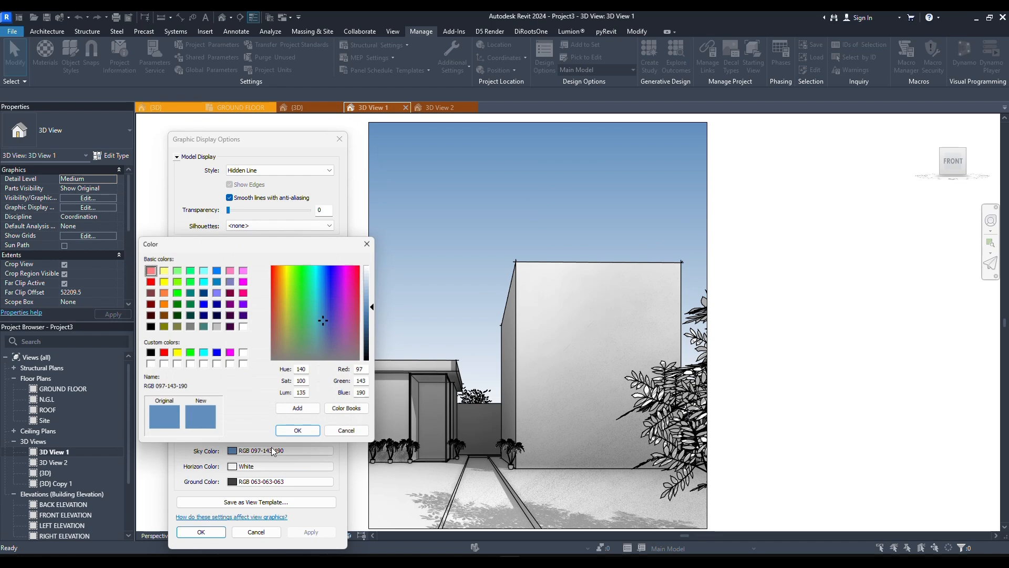
{"action": "left_click_drag", "start_coordinate": [377, 303], "coordinate": [377, 322]}
{"action": "left_click", "coordinate": [300, 434]}
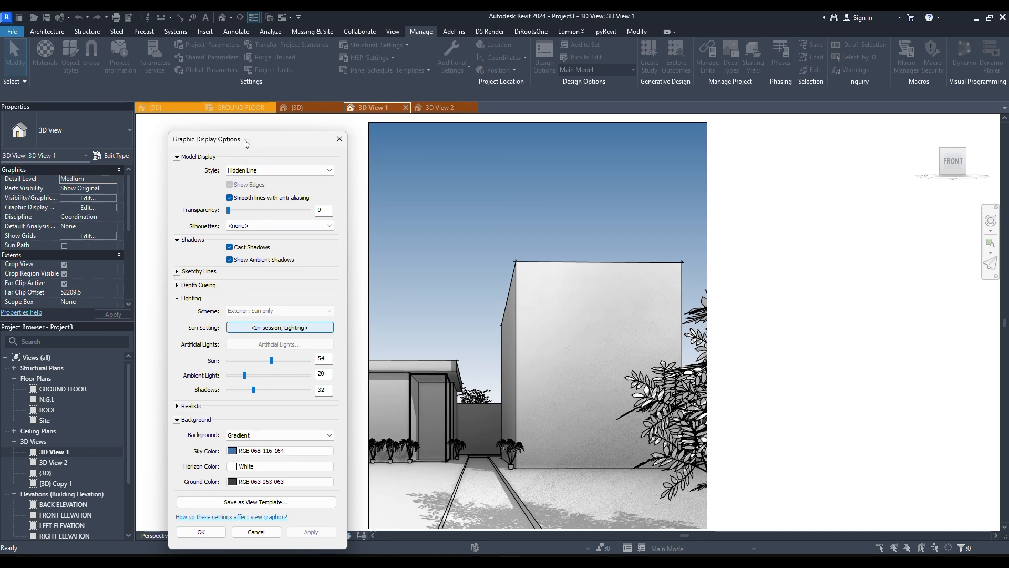
Try a sun azimuth of 150° in the view's lighting sun settings and apply it.
{"action": "left_click_drag", "start_coordinate": [247, 141], "coordinate": [255, 100]}
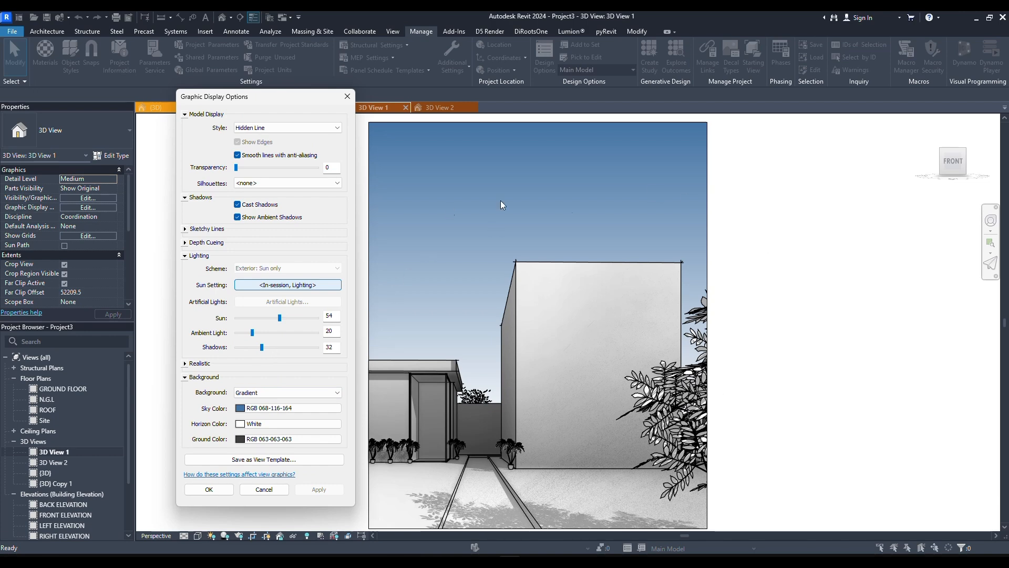
{"action": "left_click", "coordinate": [302, 284]}
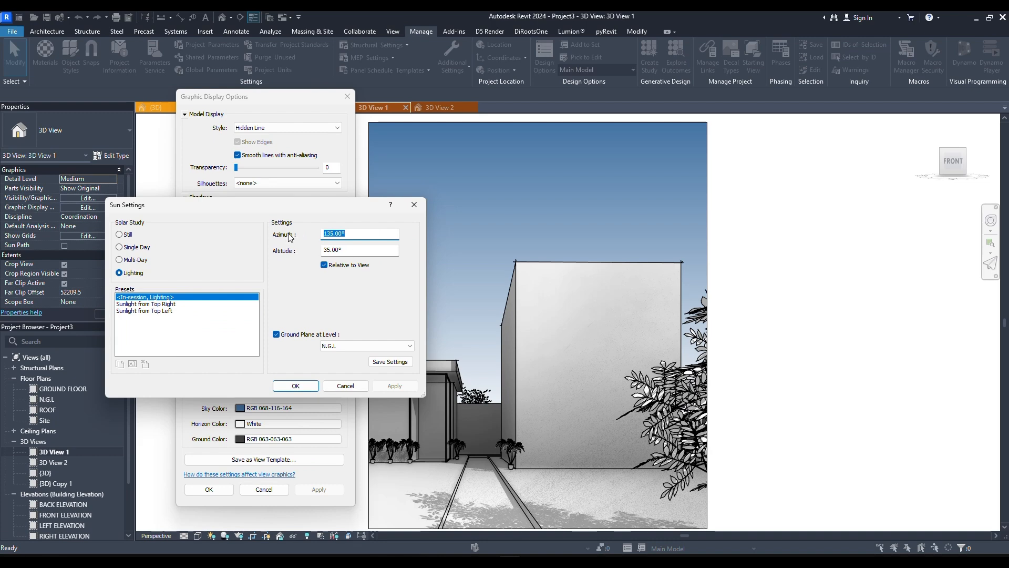
{"action": "left_click", "coordinate": [370, 235]}
{"action": "left_click_drag", "start_coordinate": [351, 234], "coordinate": [295, 237]}
{"action": "left_click", "coordinate": [347, 235]}
{"action": "left_click_drag", "start_coordinate": [346, 235], "coordinate": [256, 251]}
{"action": "type", "text": "150"}
{"action": "left_click", "coordinate": [361, 250]}
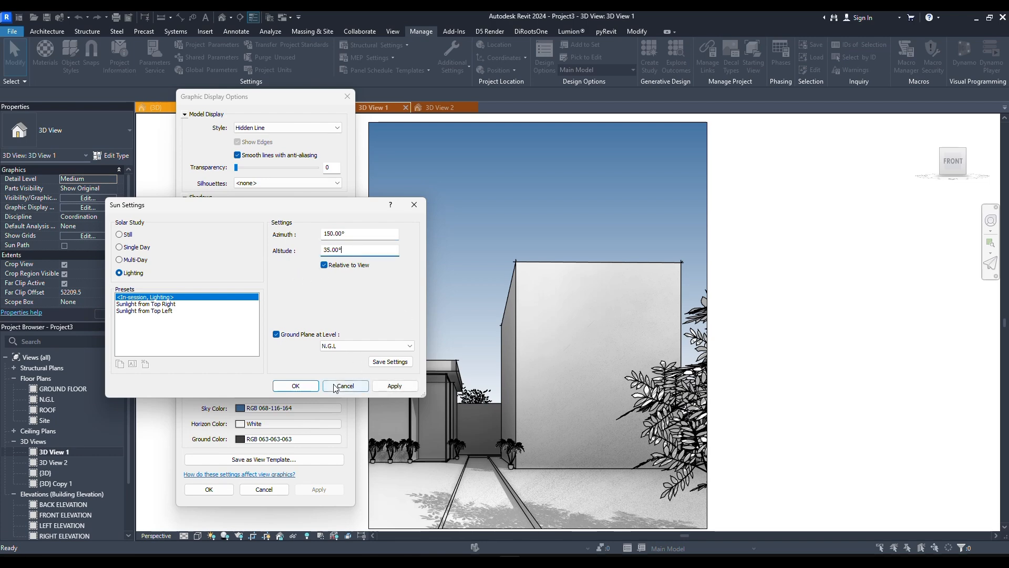
{"action": "left_click", "coordinate": [398, 389]}
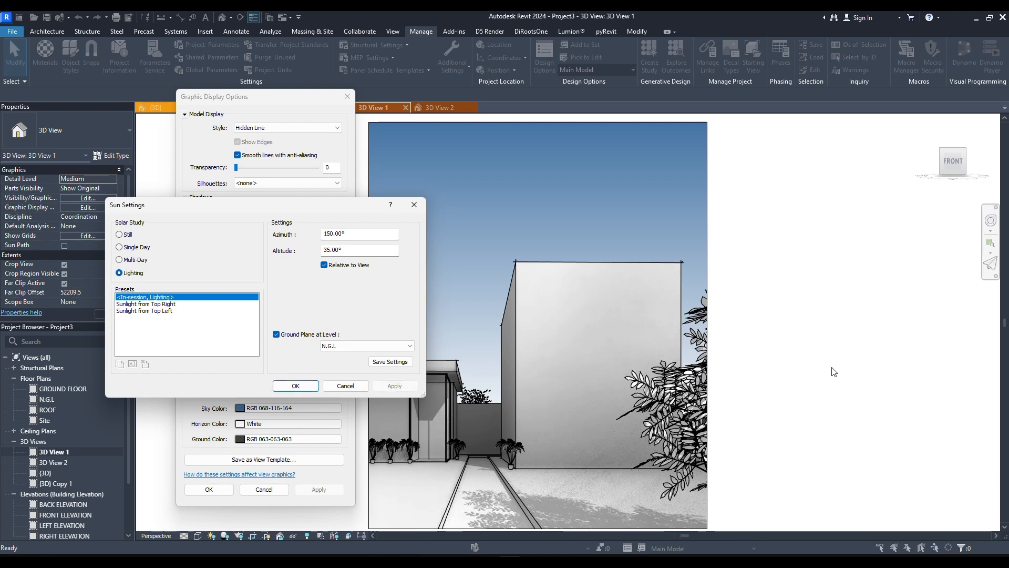
Try a sun altitude of 50° and apply it.
{"action": "left_click", "coordinate": [362, 251]}
{"action": "left_click_drag", "start_coordinate": [366, 251], "coordinate": [323, 251]}
{"action": "type", "text": "50"}
{"action": "left_click", "coordinate": [395, 387]}
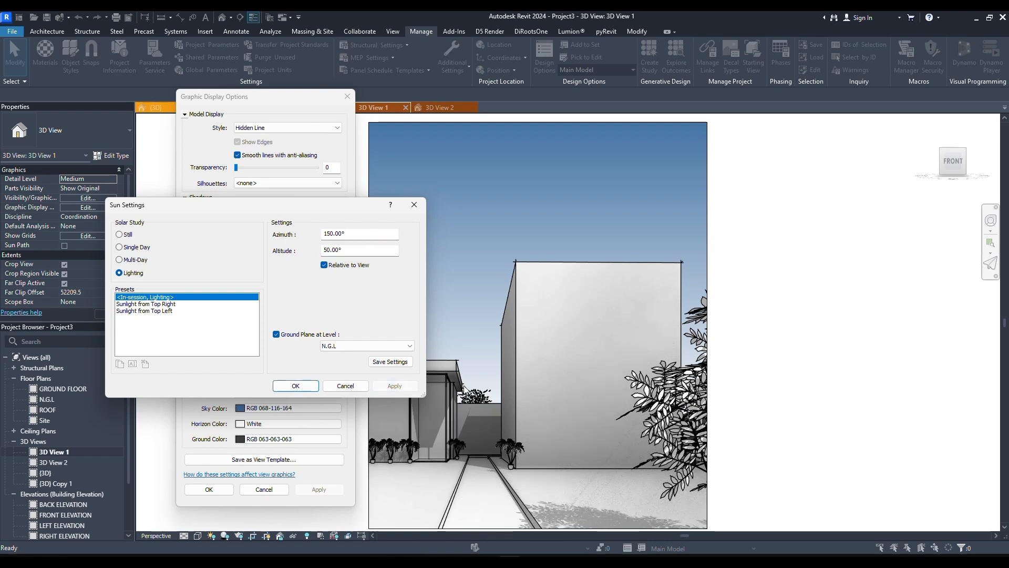
Reset the sun's altitude to 35° and its azimuth to 135°, and accept the sun settings.
{"action": "double_click", "coordinate": [371, 250]}
{"action": "type", "text": "35"}
{"action": "double_click", "coordinate": [346, 234]}
{"action": "type", "text": "135"}
{"action": "left_click", "coordinate": [297, 389]}
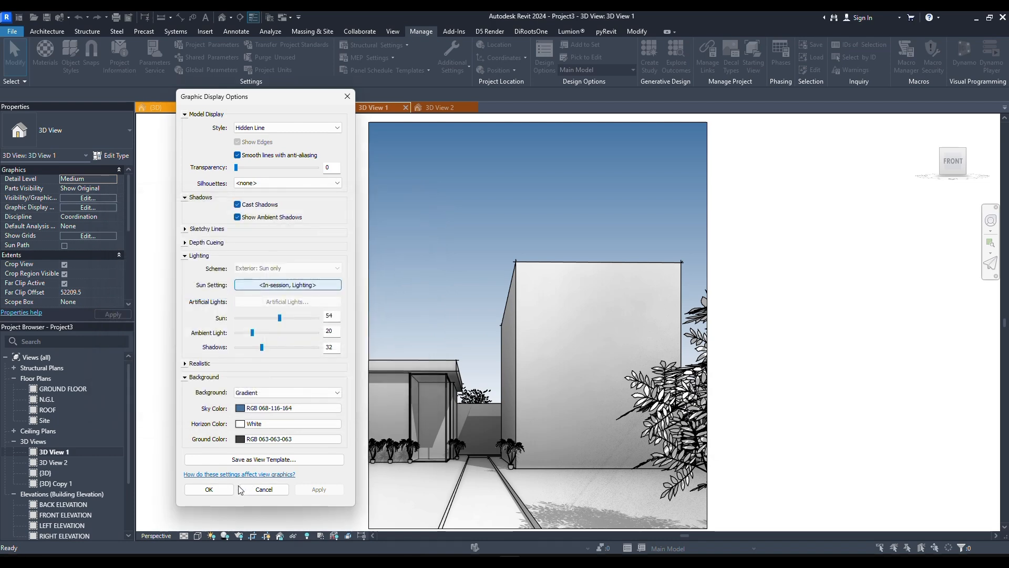
{"action": "left_click_drag", "start_coordinate": [294, 101], "coordinate": [299, 121]}
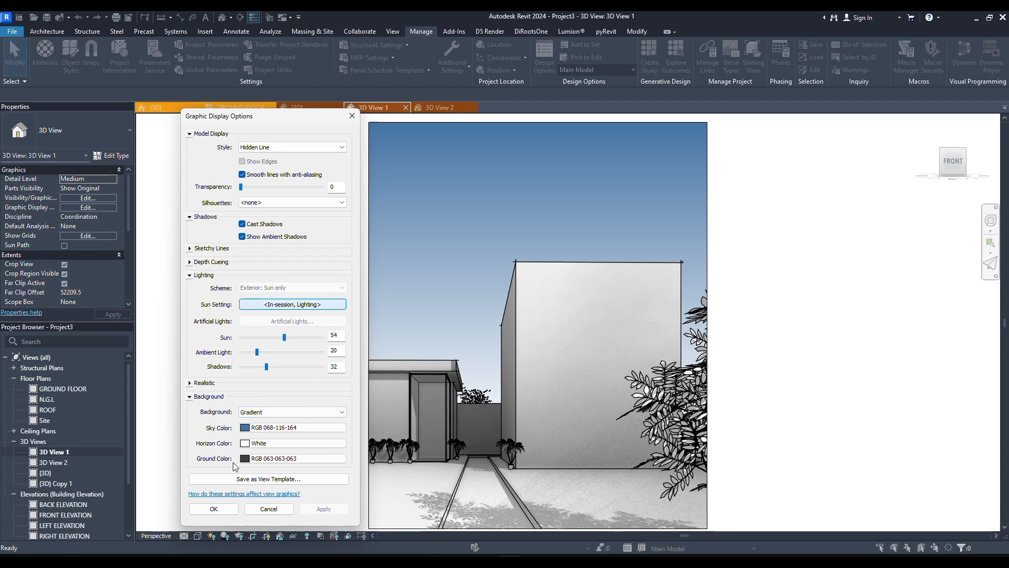
{"action": "left_click_drag", "start_coordinate": [244, 120], "coordinate": [247, 96]}
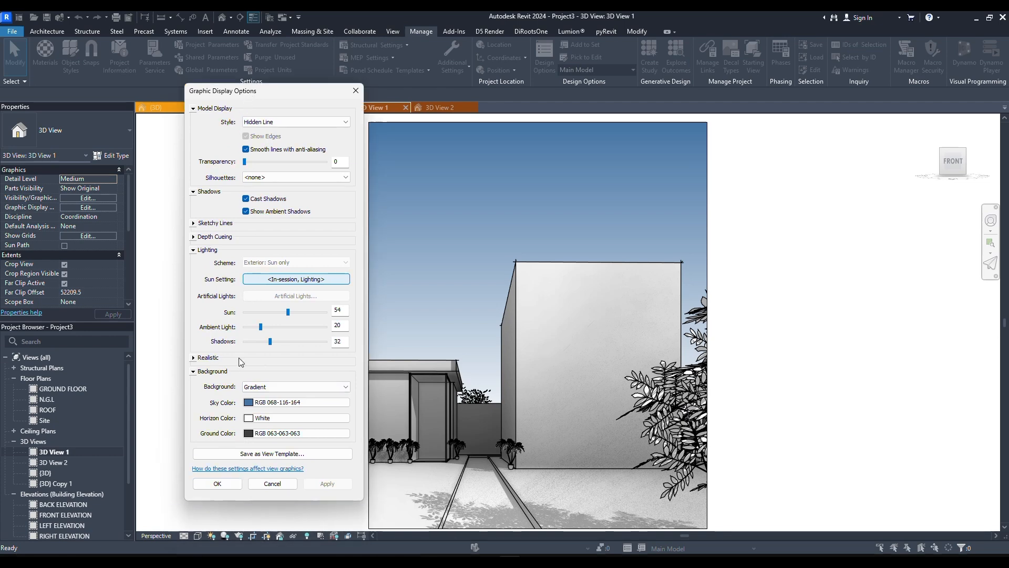
Accept the graphic display options of 3D View 1.
{"action": "left_click", "coordinate": [216, 484]}
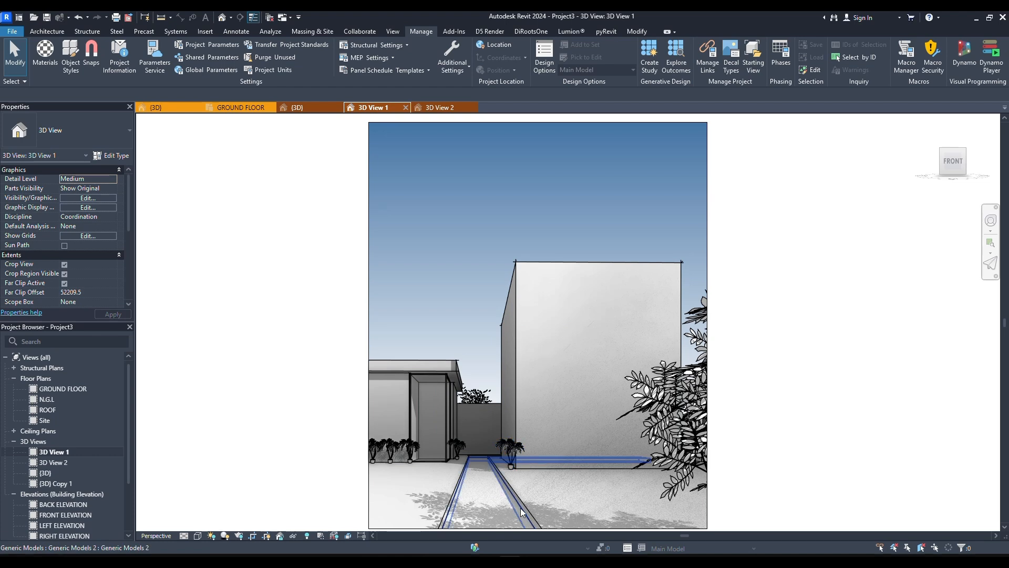
Create a new material named "pool water" from the water materials type parameter of the long pool's generic model.
{"action": "left_click", "coordinate": [599, 471]}
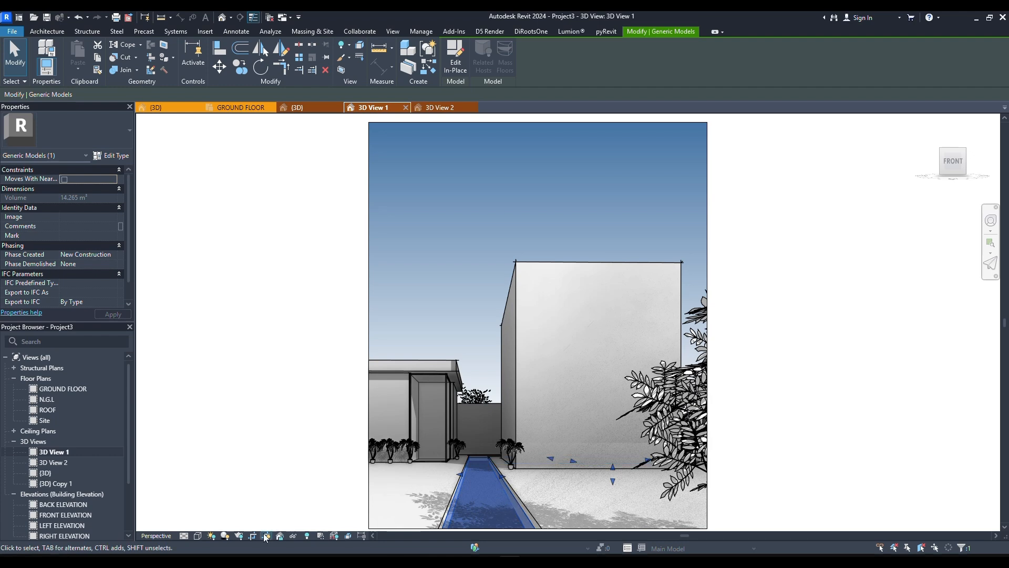
{"action": "left_click", "coordinate": [113, 156]}
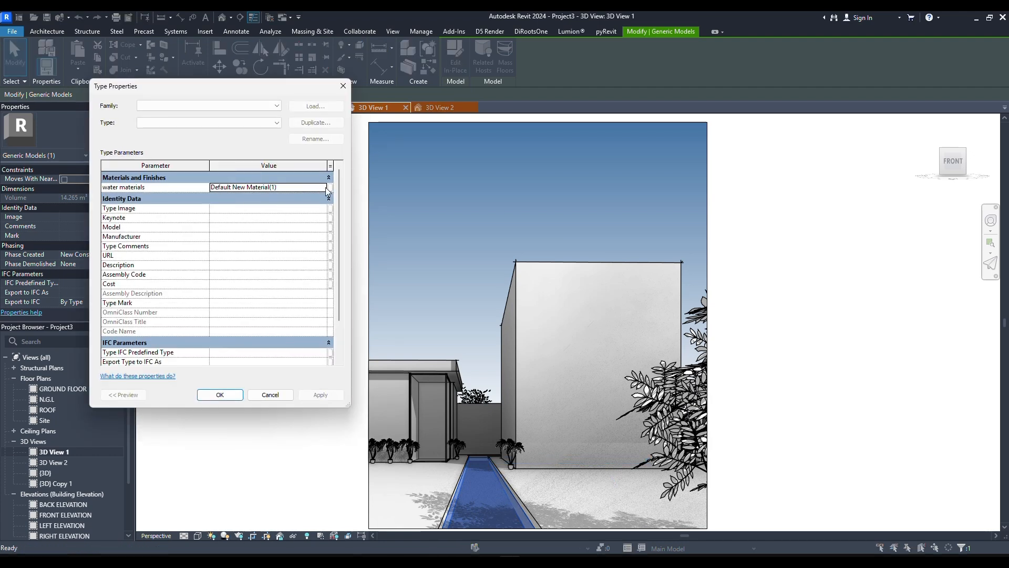
{"action": "left_click", "coordinate": [323, 187]}
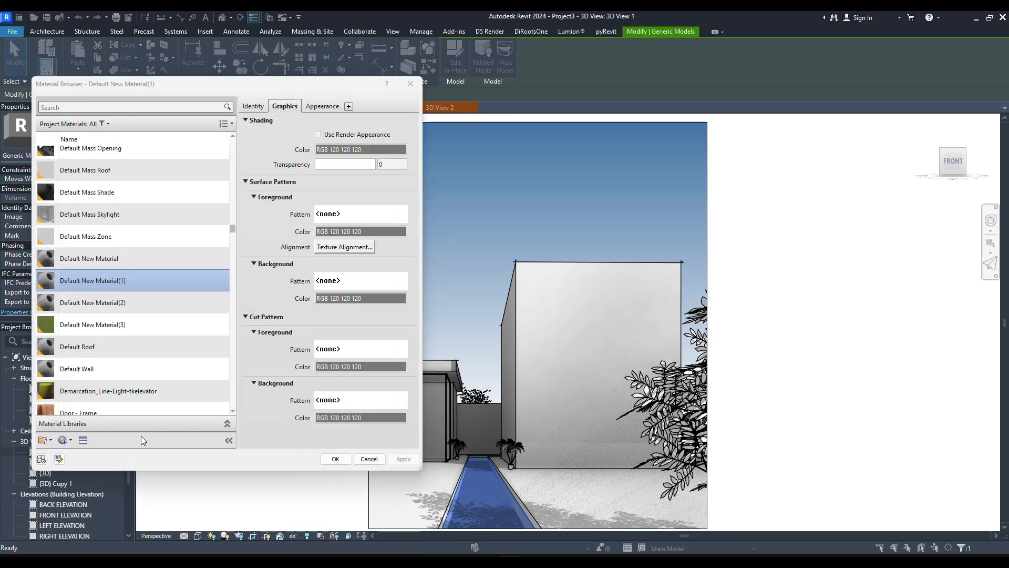
{"action": "left_click", "coordinate": [66, 442]}
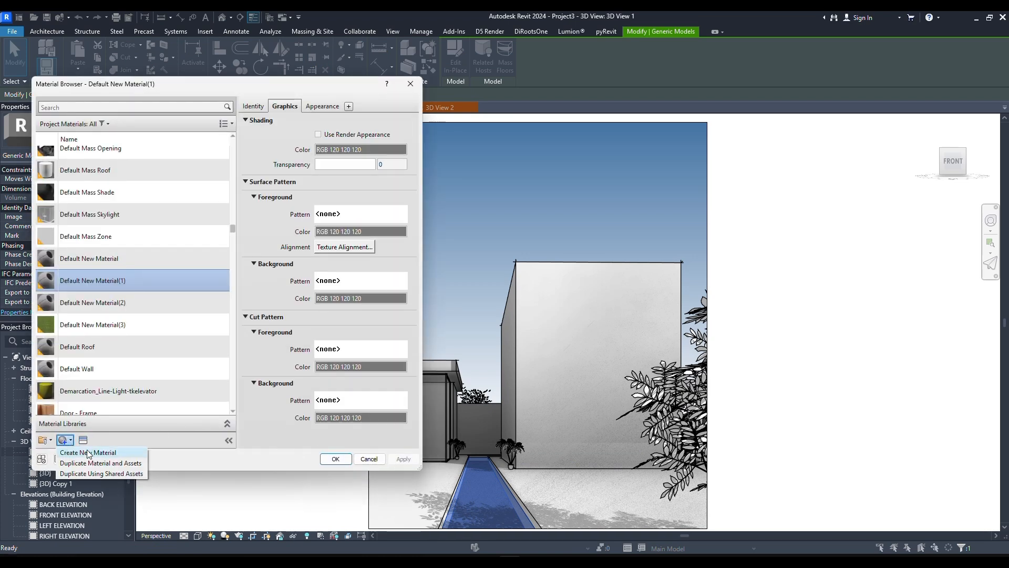
{"action": "left_click", "coordinate": [88, 453]}
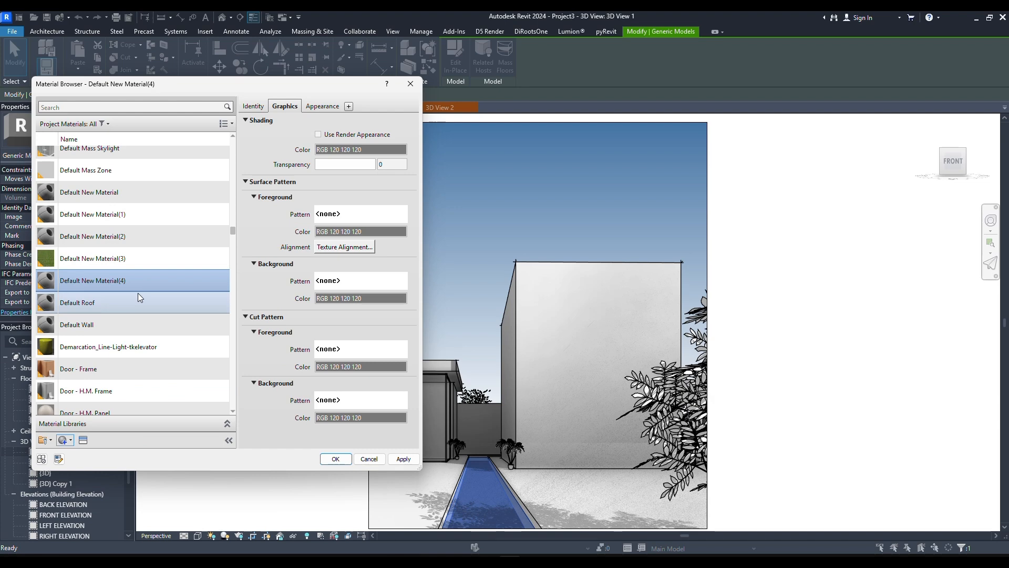
{"action": "right_click", "coordinate": [134, 286]}
{"action": "left_click", "coordinate": [165, 327]}
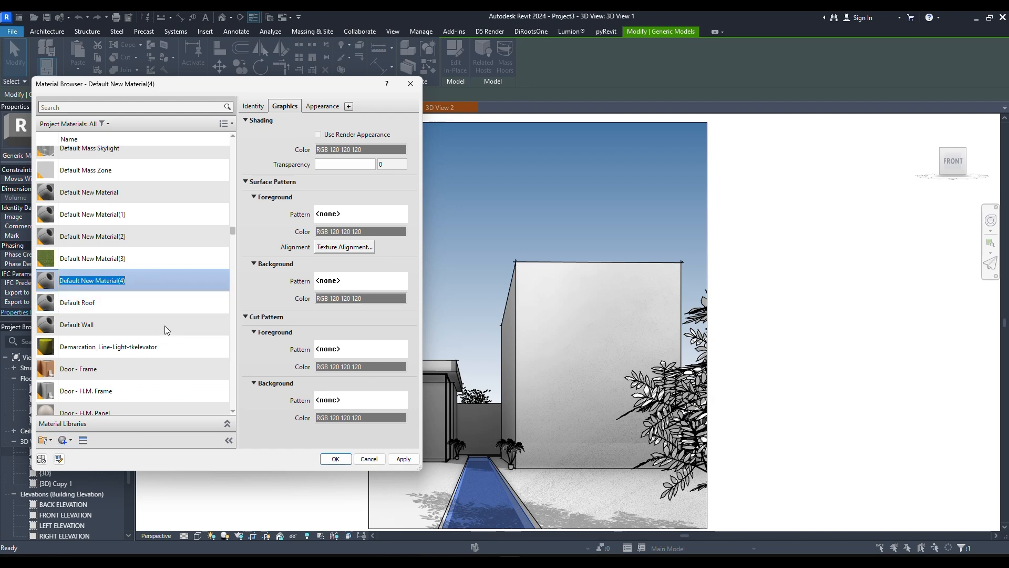
{"action": "type", "text": "pool water"}
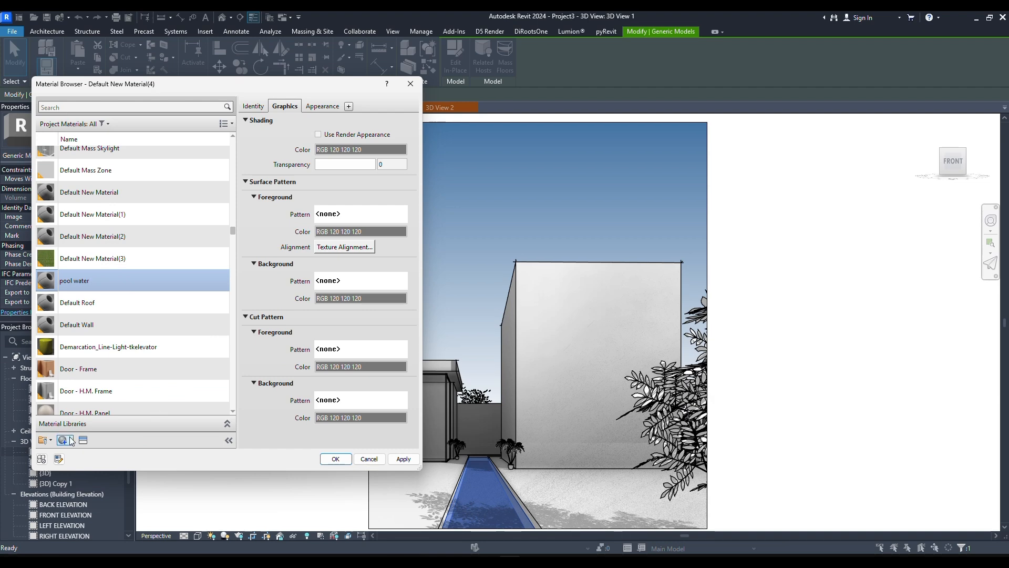
Find the Water - Clear appearance asset and assign it to the pool water material.
{"action": "left_click", "coordinate": [83, 440]}
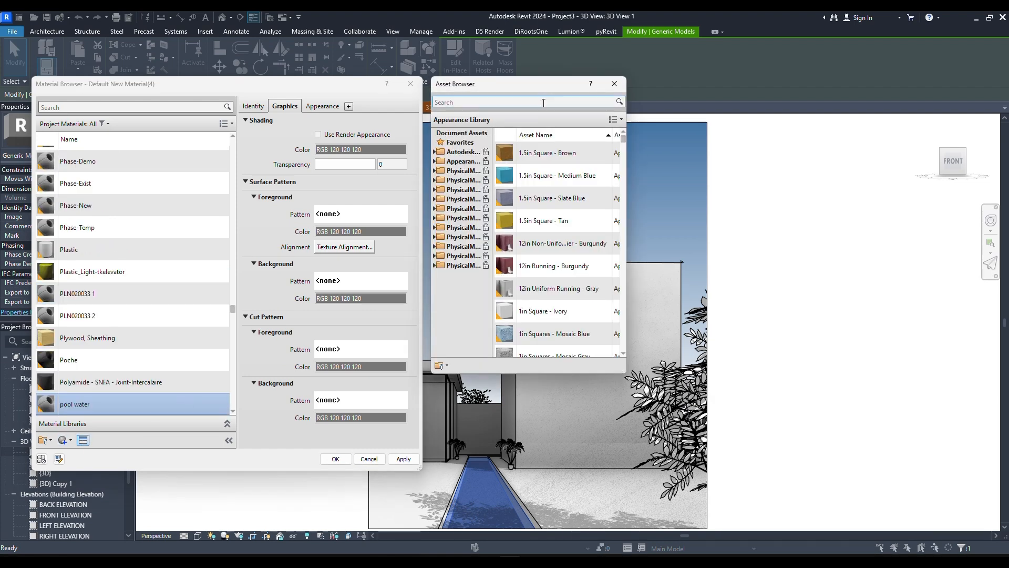
{"action": "left_click", "coordinate": [543, 103]}
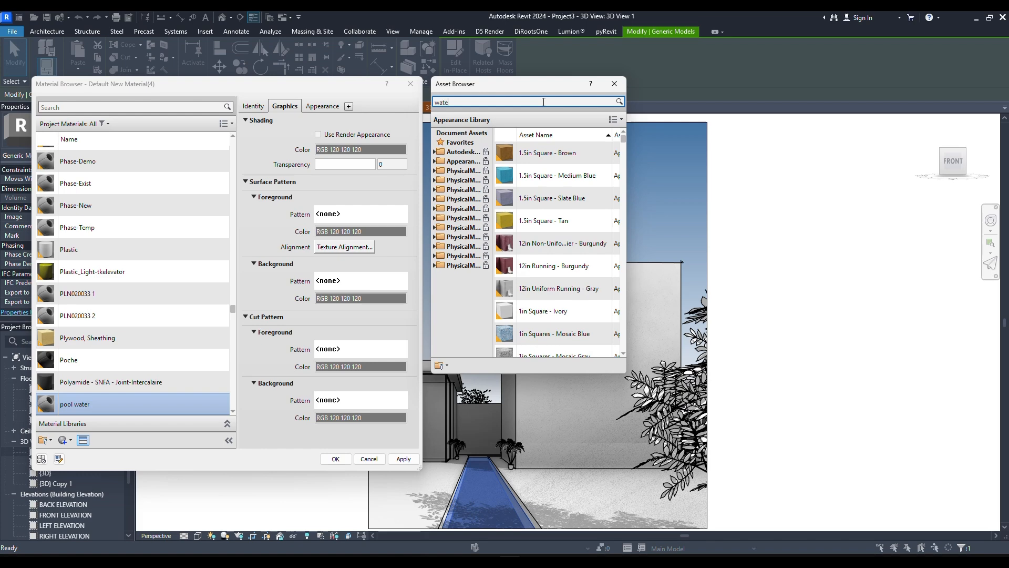
{"action": "key", "text": "Return"}
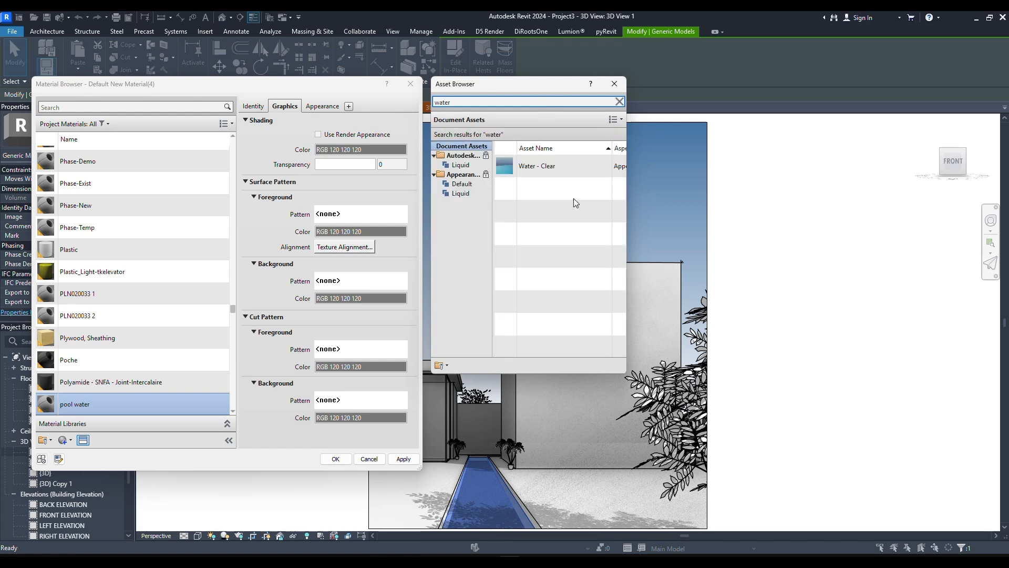
{"action": "left_click", "coordinate": [619, 166]}
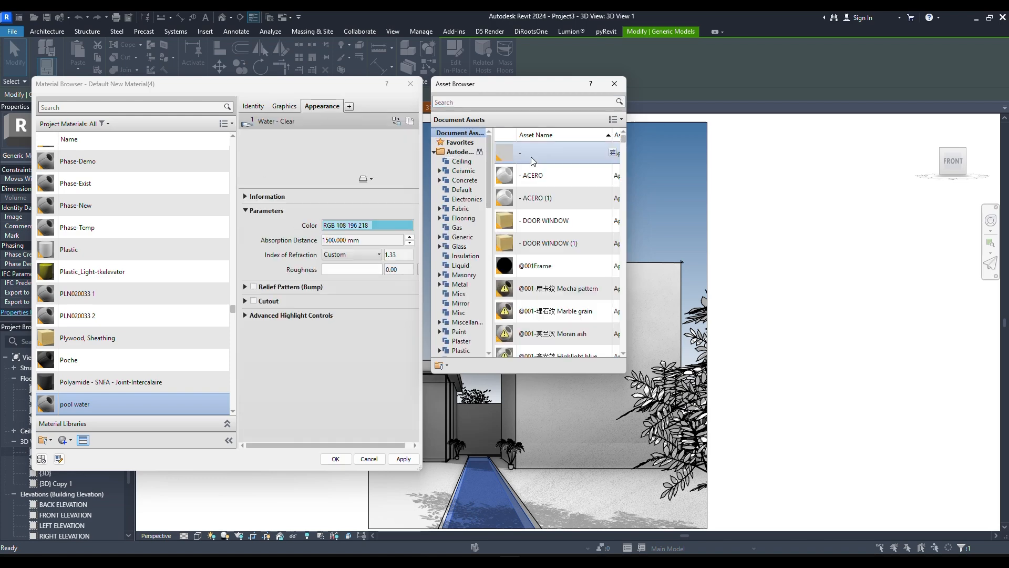
{"action": "left_click", "coordinate": [614, 83]}
Make the pool water material's shading use the render appearance and set its foreground surface pattern to Solid fill.
{"action": "left_click", "coordinate": [275, 108]}
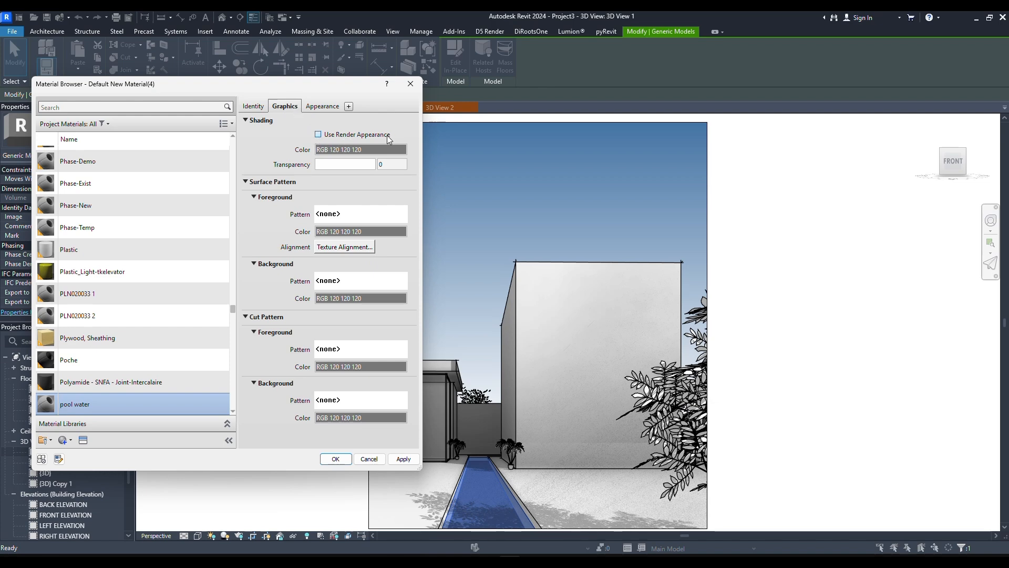
{"action": "left_click", "coordinate": [368, 136]}
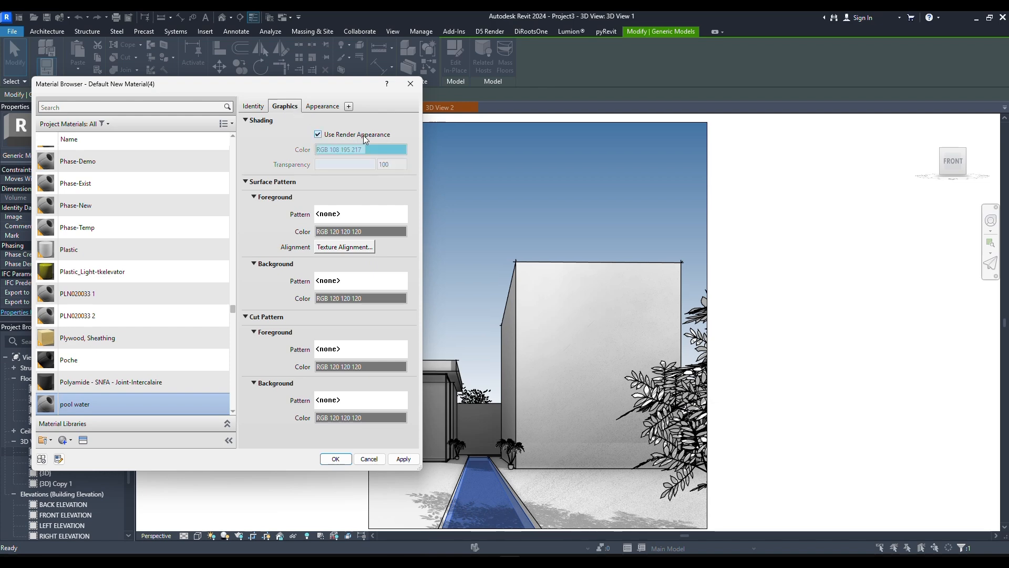
{"action": "left_click", "coordinate": [333, 216]}
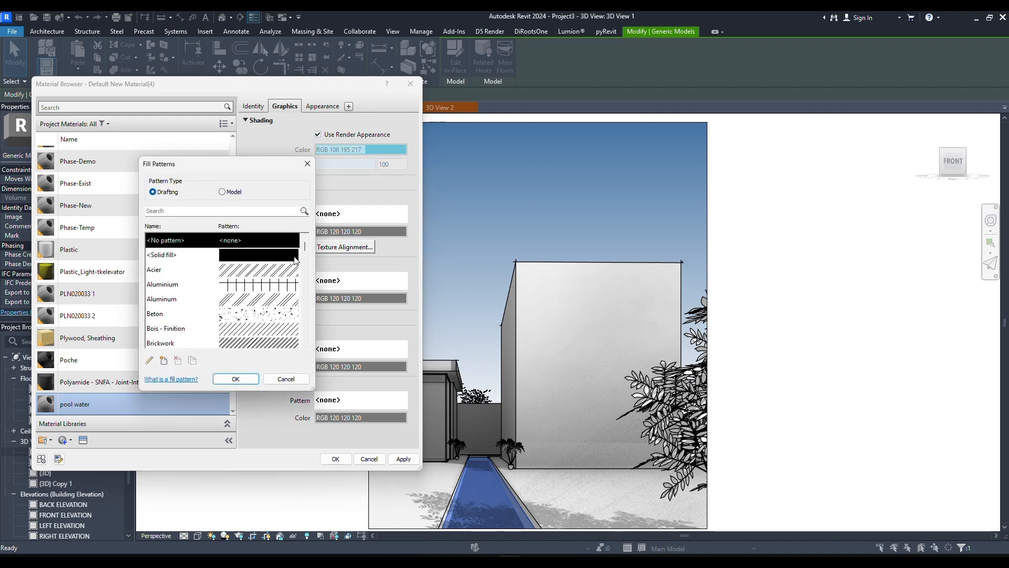
{"action": "left_click", "coordinate": [229, 257]}
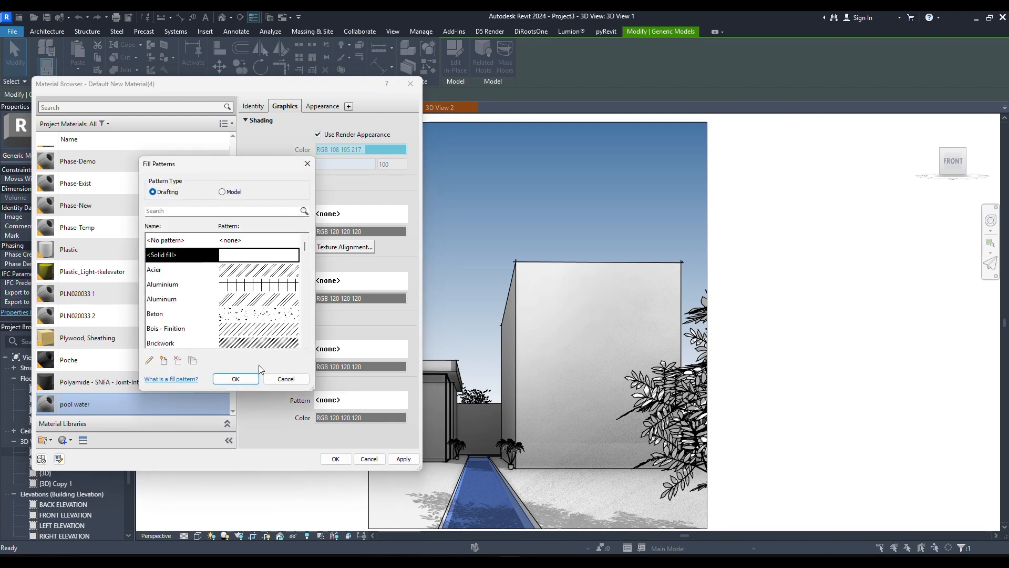
{"action": "left_click", "coordinate": [248, 378]}
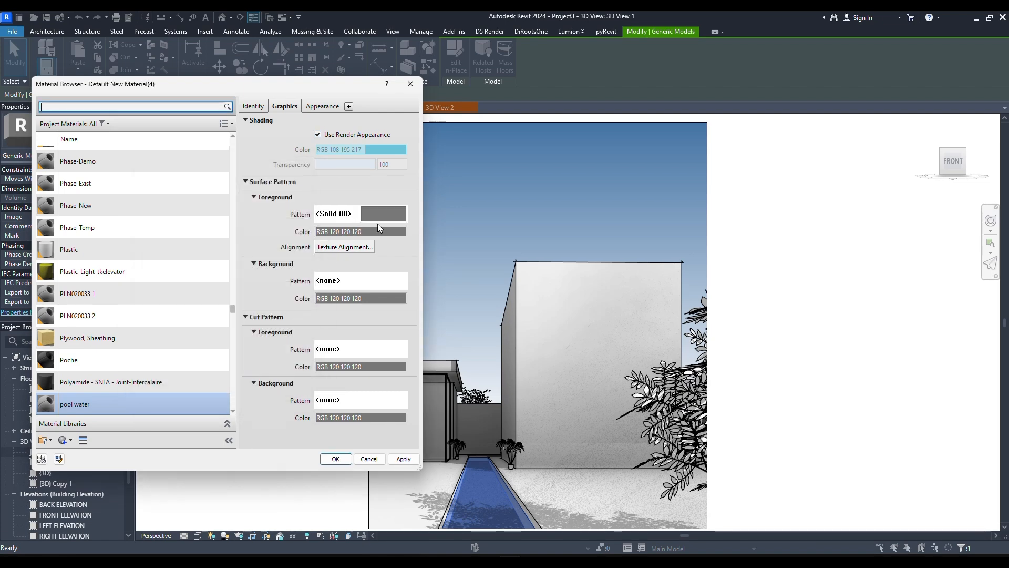
Set the foreground surface pattern's color to RGB 128-255-255 and apply the pool water material to the pool.
{"action": "left_click", "coordinate": [368, 232]}
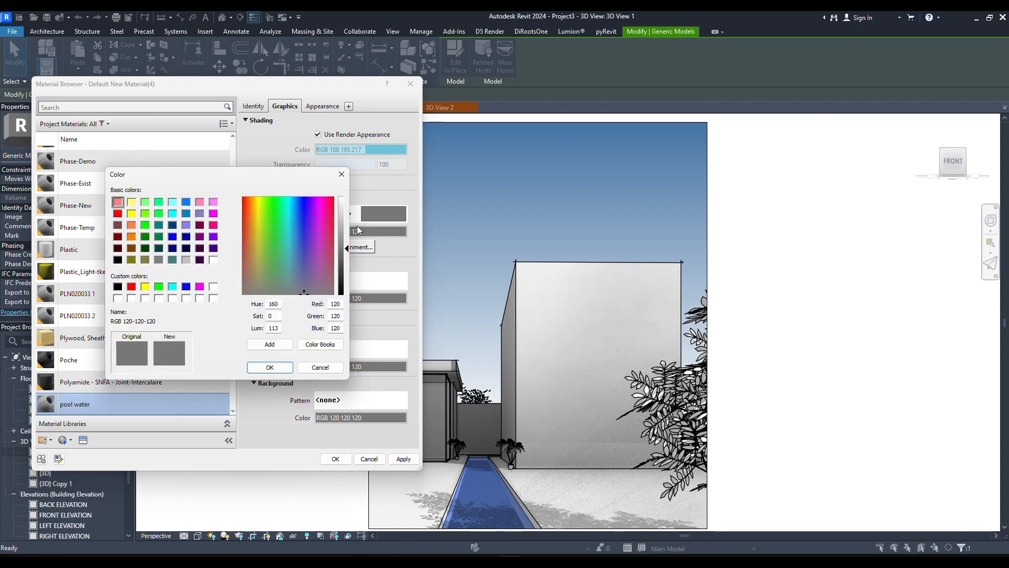
{"action": "left_click", "coordinate": [174, 287]}
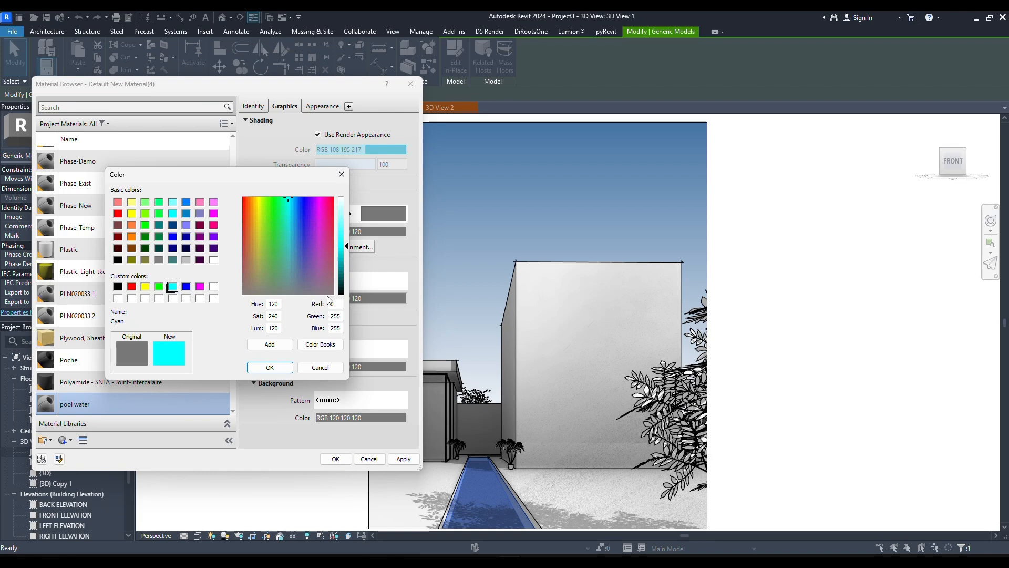
{"action": "left_click", "coordinate": [346, 263]}
{"action": "left_click", "coordinate": [173, 203]}
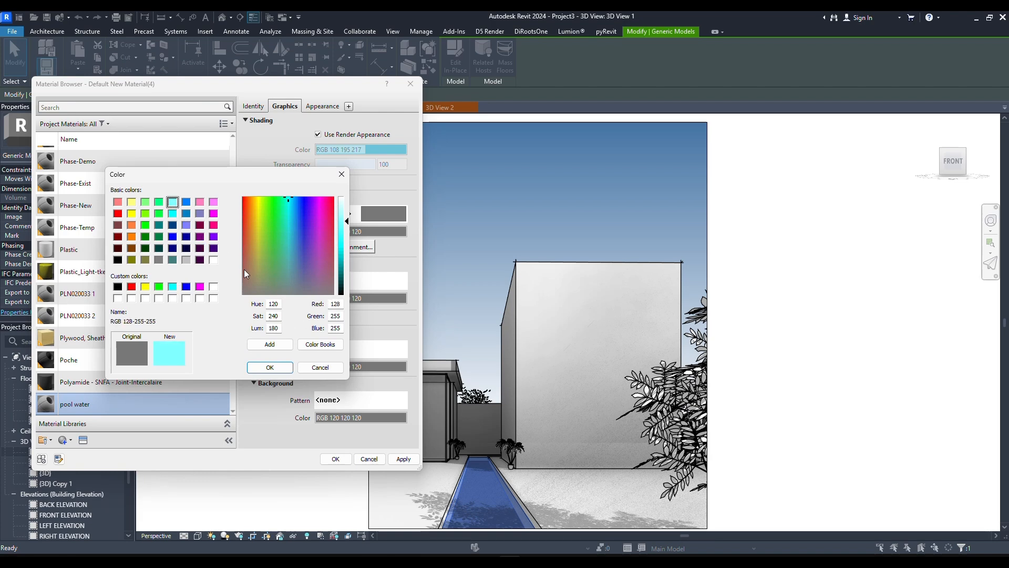
{"action": "left_click", "coordinate": [270, 367]}
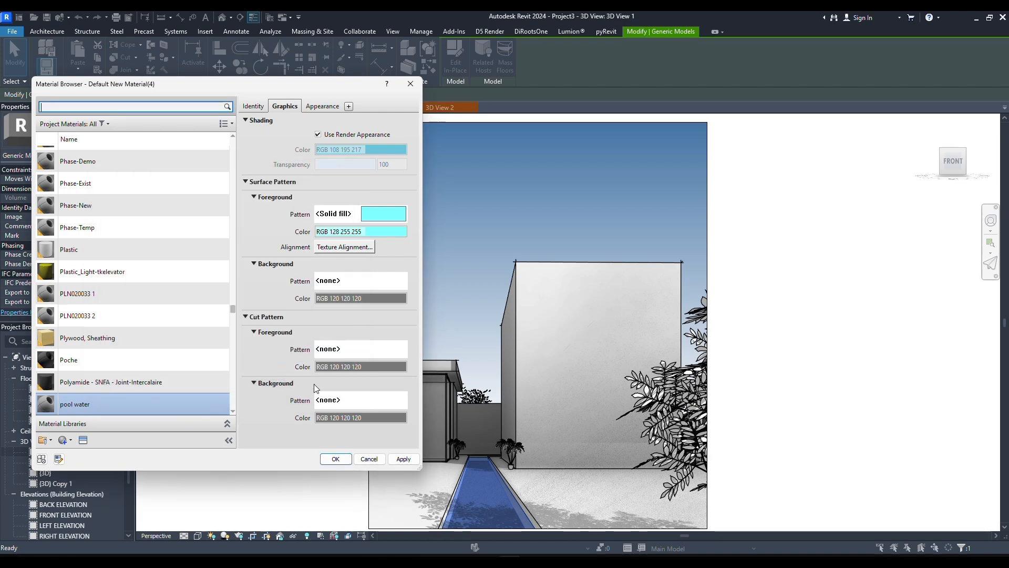
{"action": "left_click", "coordinate": [339, 458]}
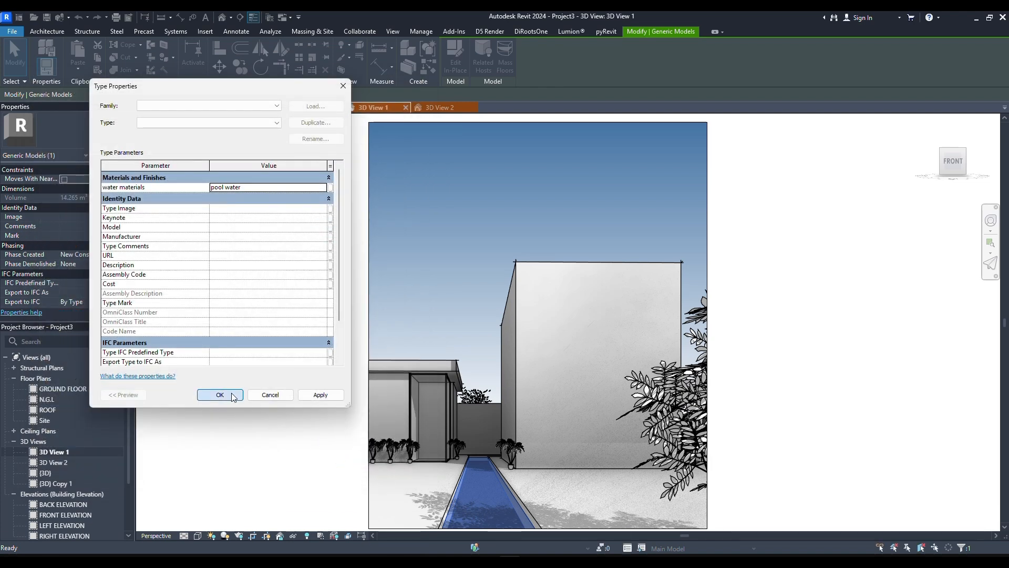
{"action": "left_click", "coordinate": [222, 395]}
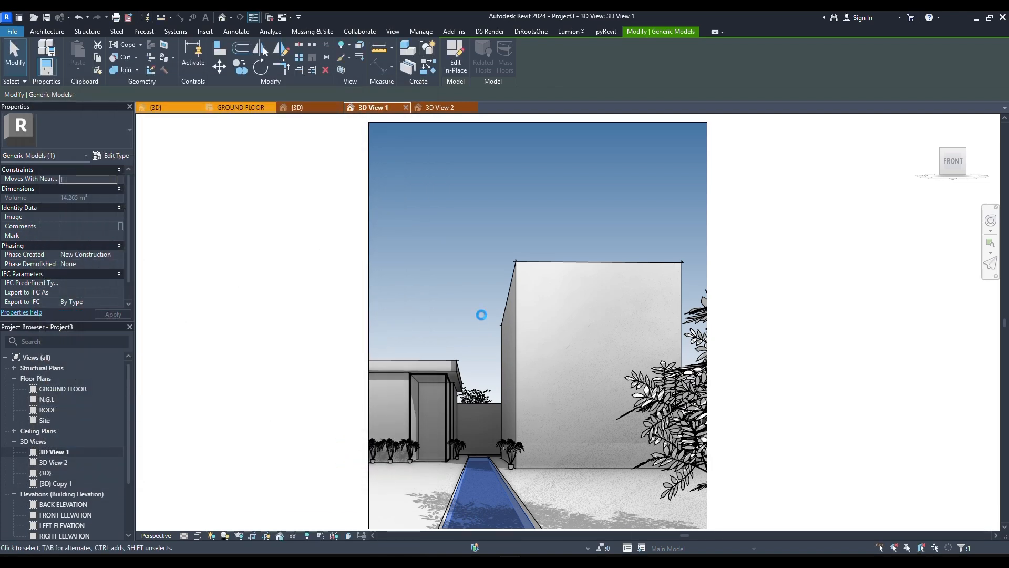
{"action": "left_click", "coordinate": [478, 348]}
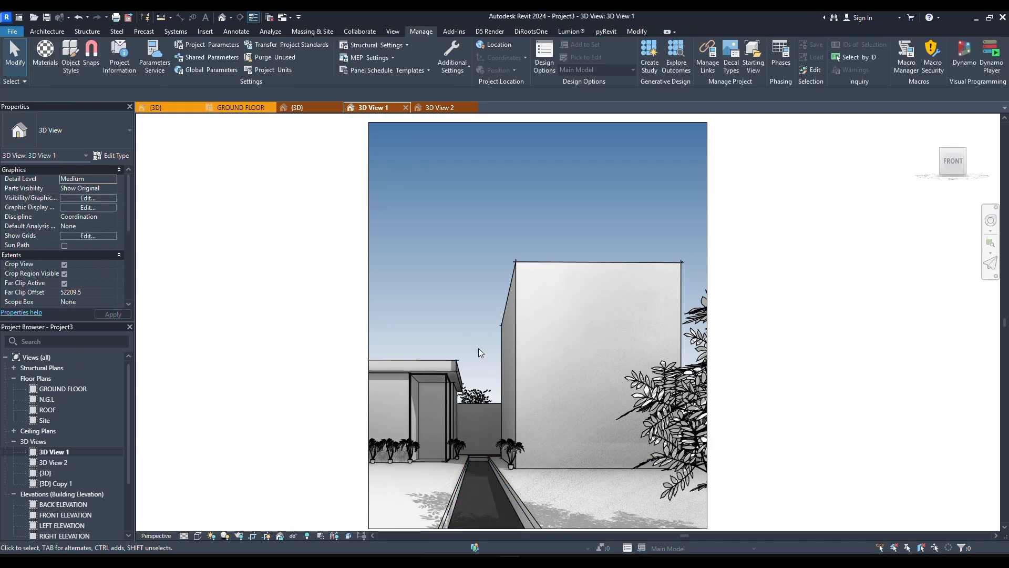
Turn off the render appearance in the pool water material's shading, set its transparency to 60 and accept the changes.
{"action": "left_click", "coordinate": [517, 503]}
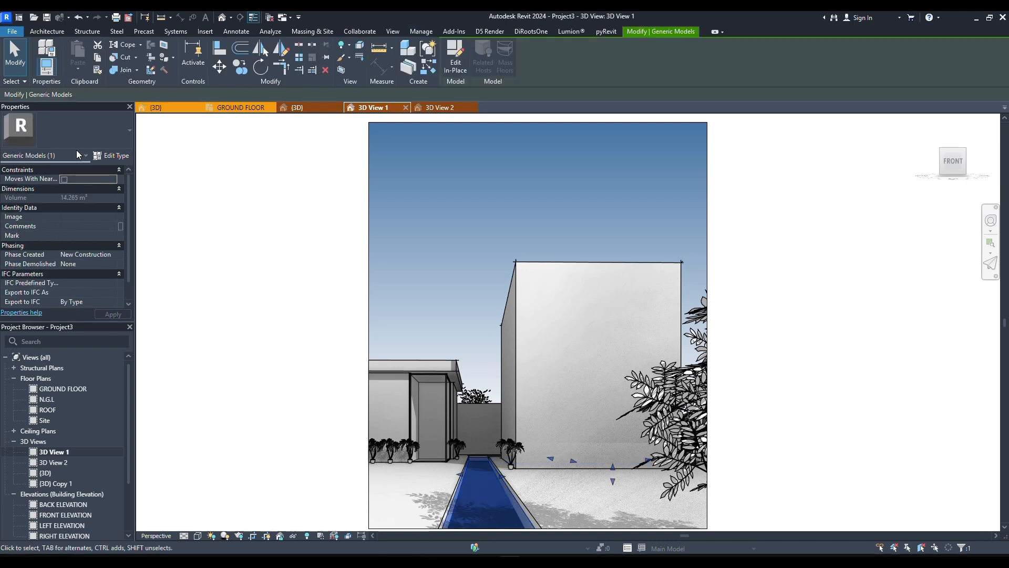
{"action": "left_click", "coordinate": [112, 156]}
{"action": "left_click", "coordinate": [329, 187]}
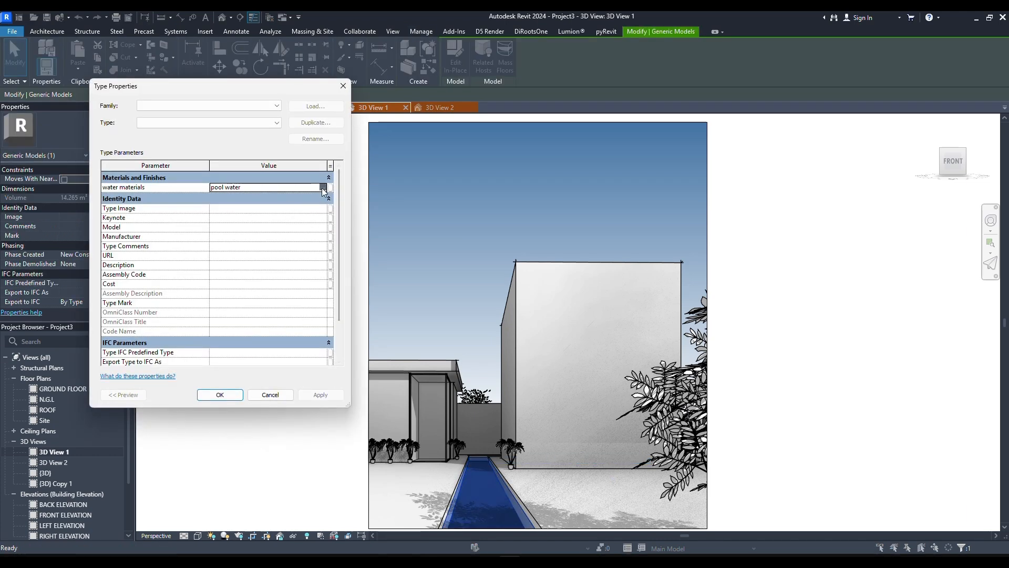
{"action": "left_click", "coordinate": [327, 134]}
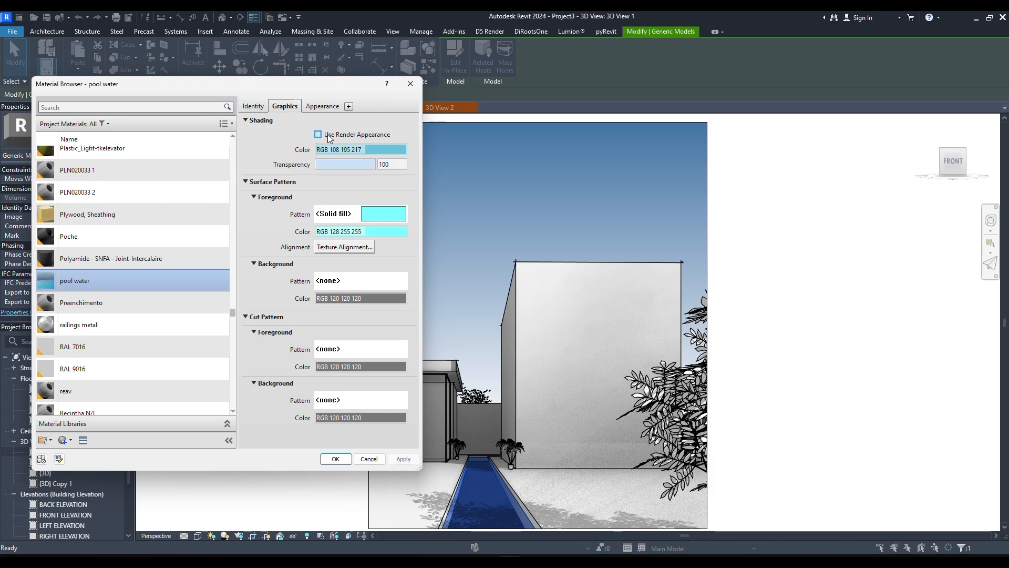
{"action": "left_click_drag", "start_coordinate": [374, 168], "coordinate": [345, 168]}
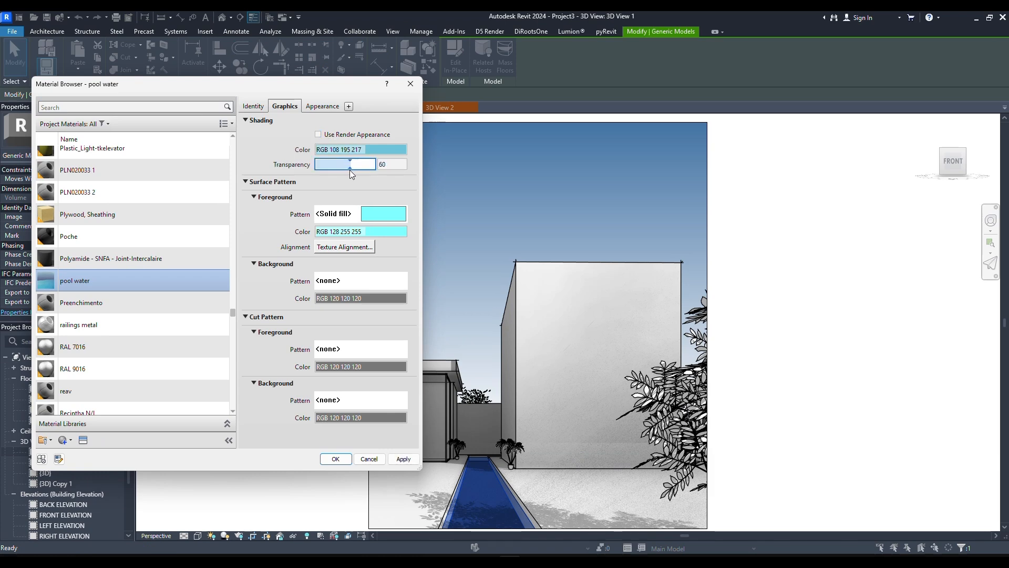
{"action": "left_click", "coordinate": [336, 458]}
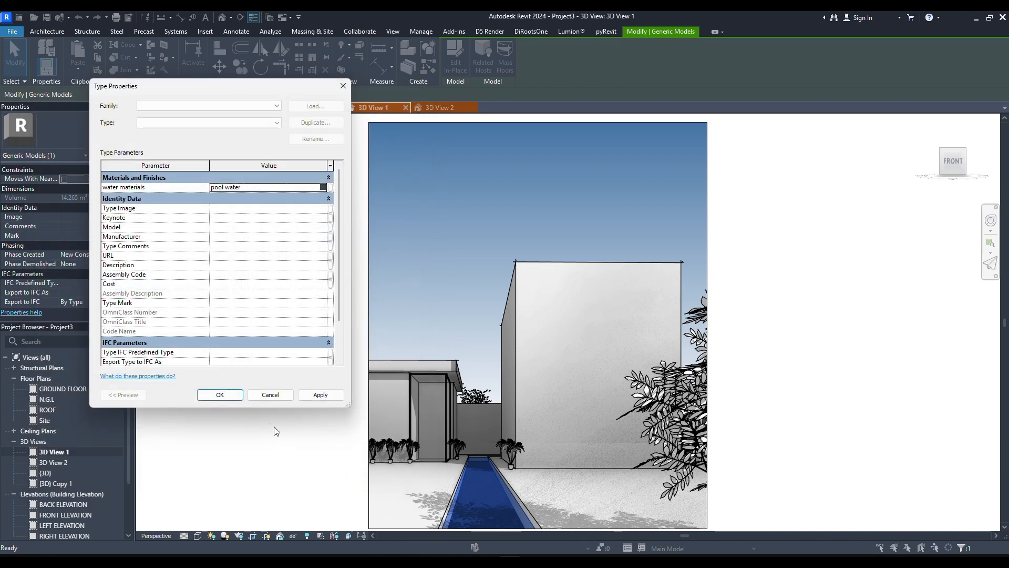
{"action": "left_click", "coordinate": [219, 394]}
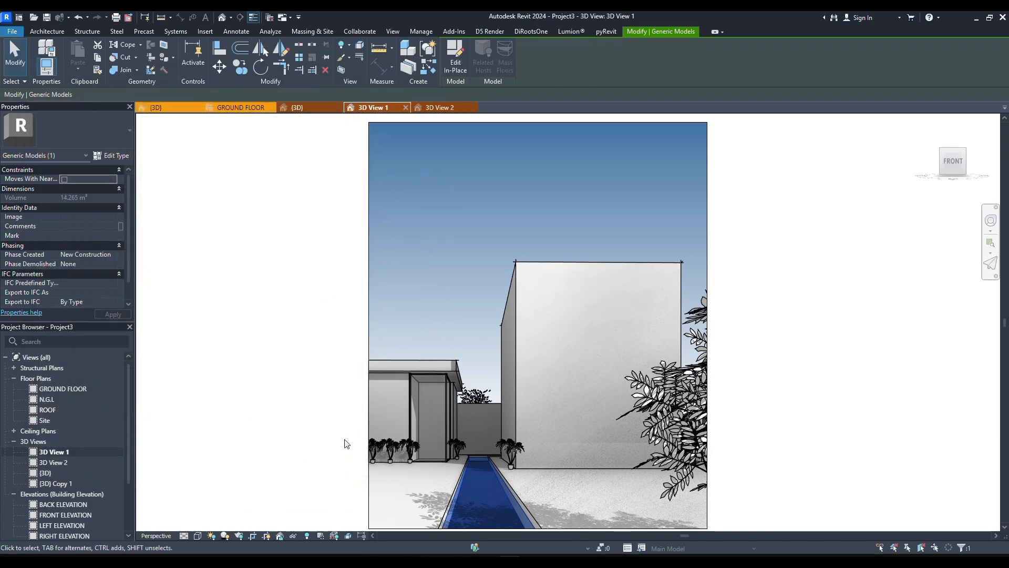
{"action": "left_click", "coordinate": [456, 344]}
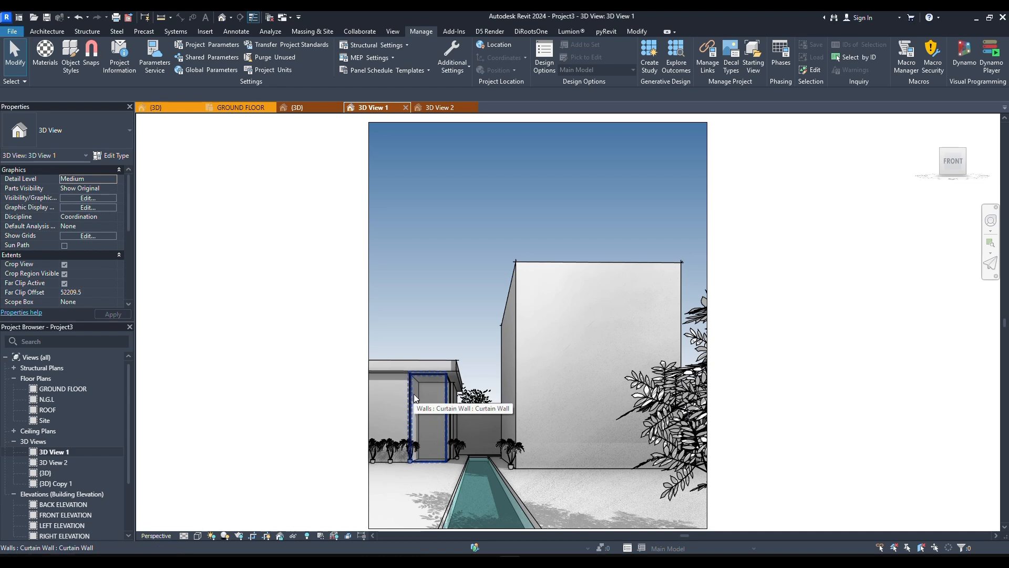
Select the curtain wall's glazed panel and choose Glass as the material of its Glazed type.
{"action": "key", "text": "Tab"}
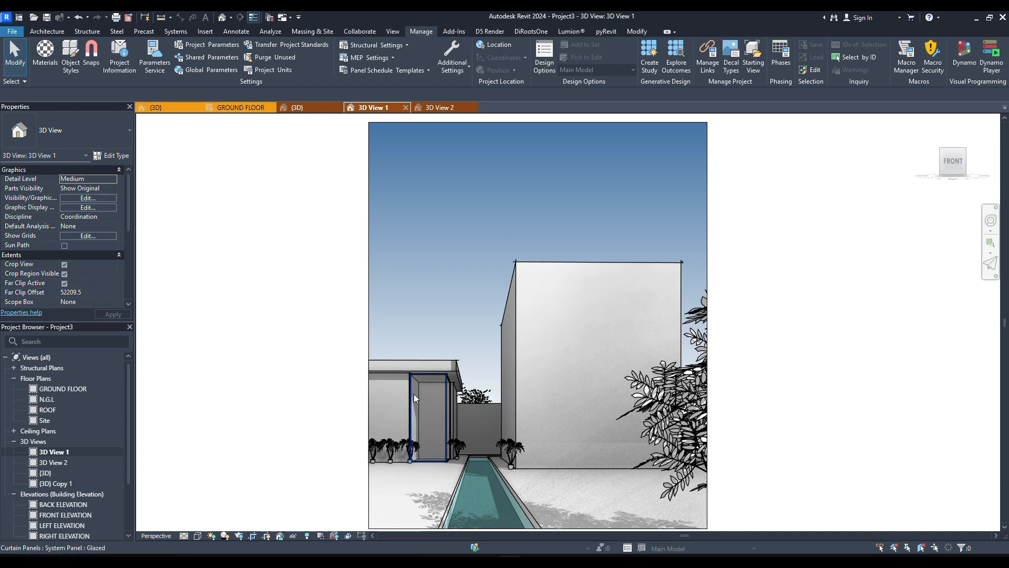
{"action": "left_click", "coordinate": [415, 393]}
{"action": "left_click", "coordinate": [112, 157]}
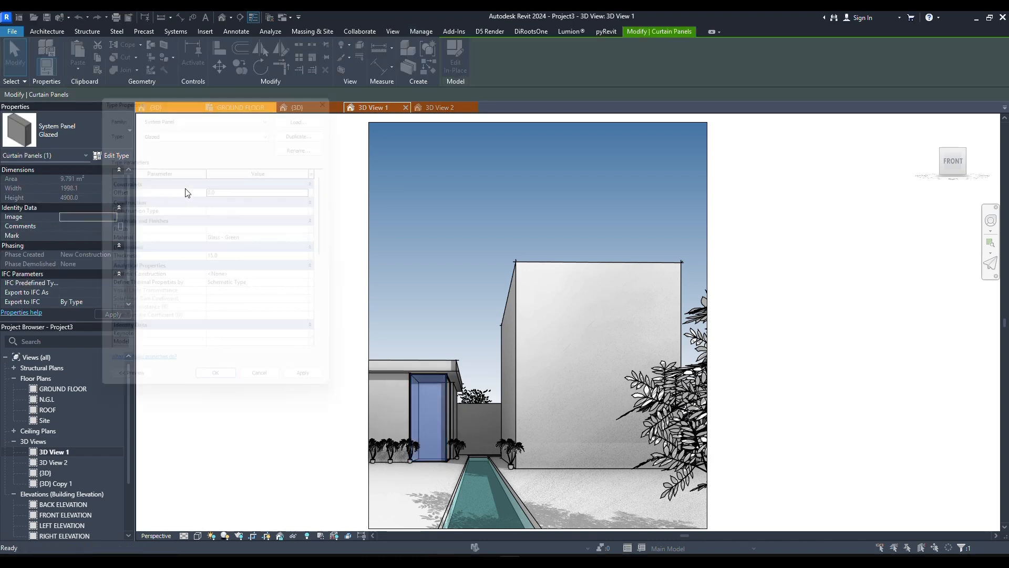
{"action": "left_click", "coordinate": [322, 238]}
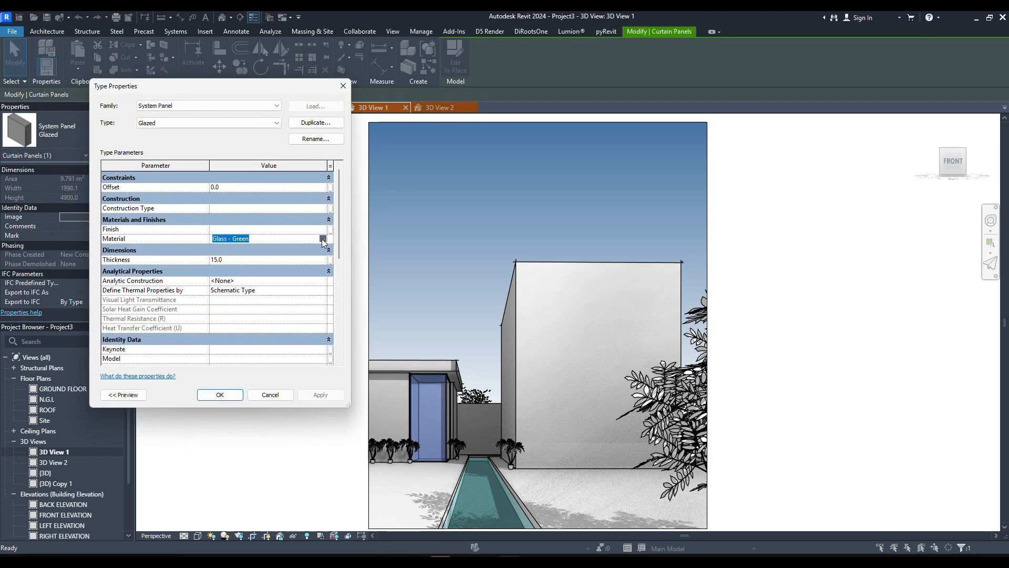
{"action": "left_click", "coordinate": [323, 238]}
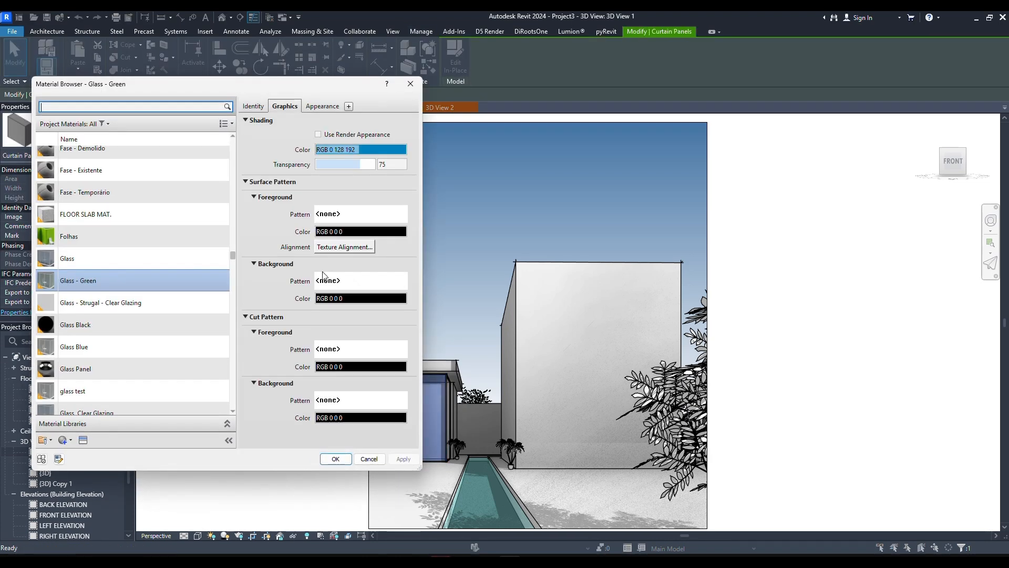
{"action": "left_click", "coordinate": [68, 440]}
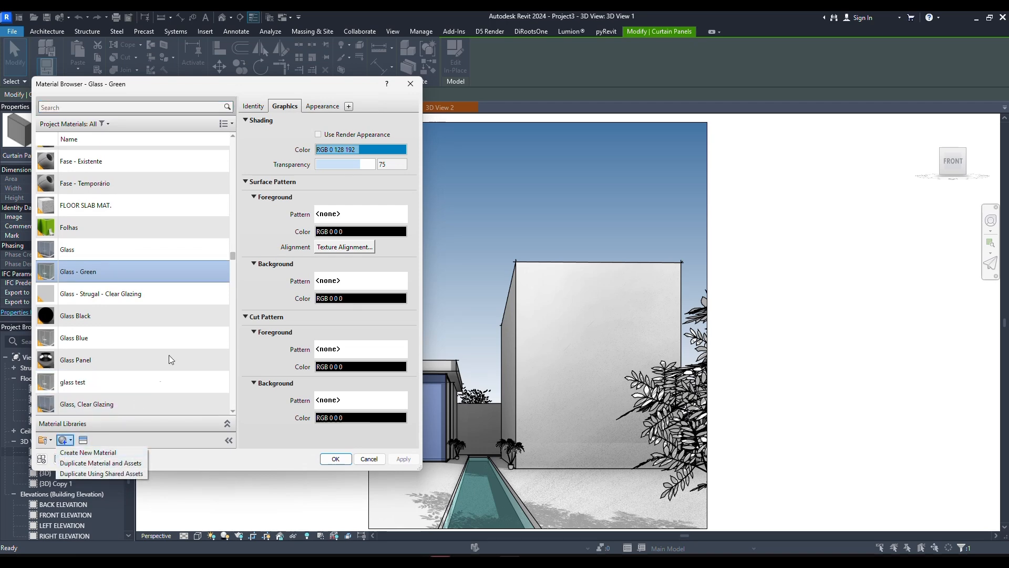
{"action": "left_click", "coordinate": [153, 261]}
{"action": "left_click", "coordinate": [130, 256]}
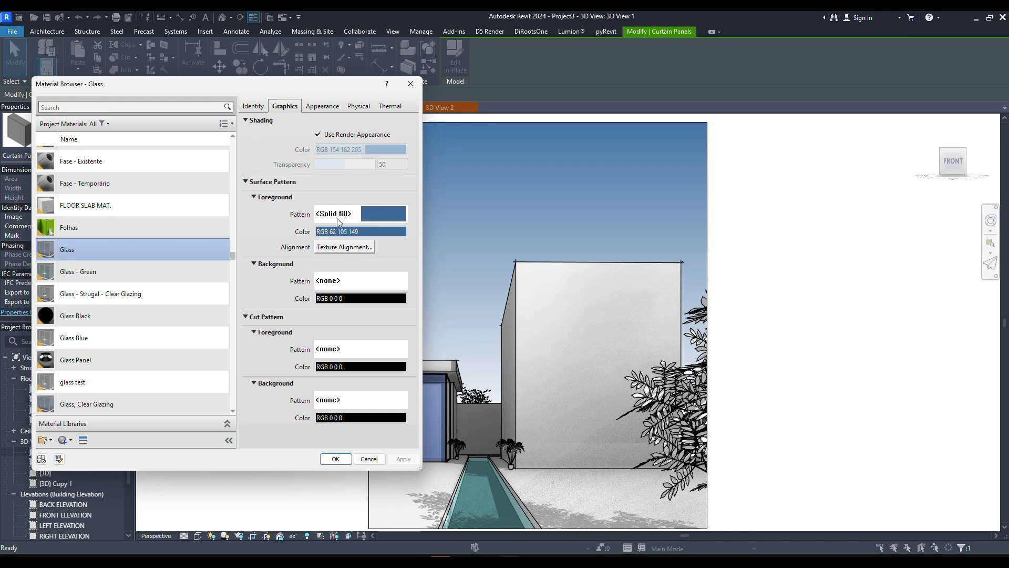
Set the Glass material's foreground surface pattern color to RGB 74-128-181.
{"action": "left_click", "coordinate": [374, 214]}
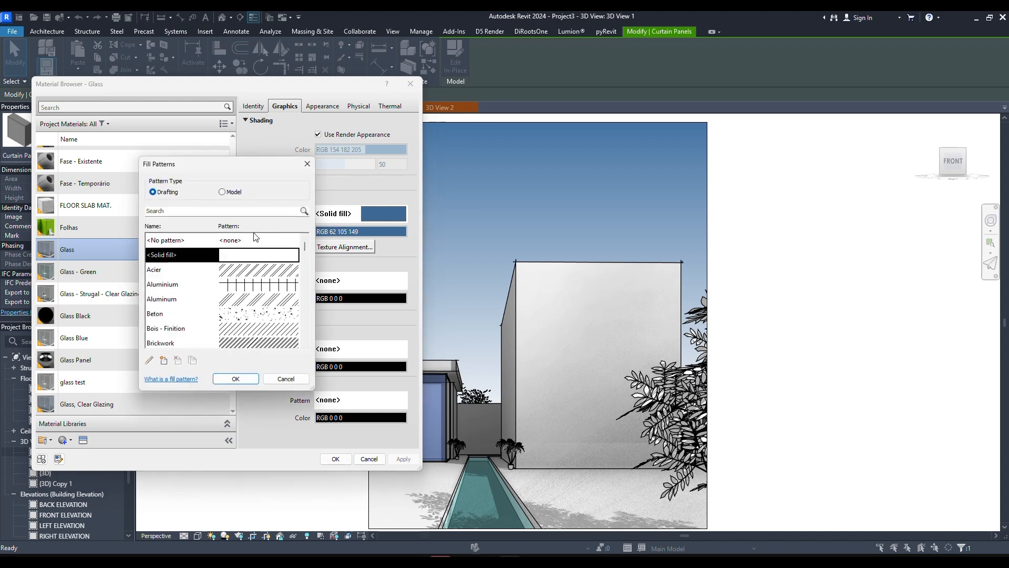
{"action": "left_click", "coordinate": [308, 164]}
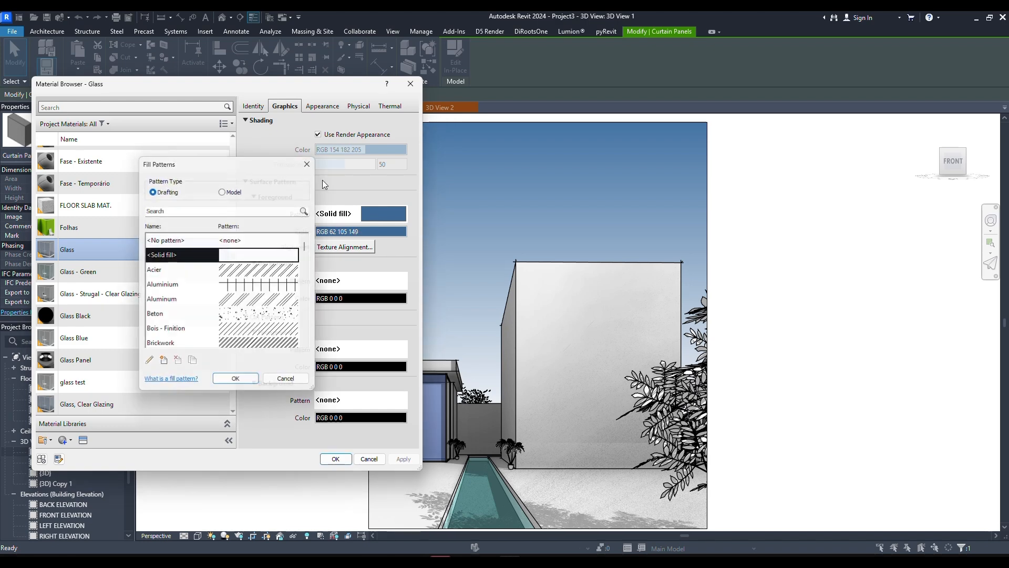
{"action": "left_click", "coordinate": [349, 232]}
{"action": "left_click_drag", "start_coordinate": [346, 255], "coordinate": [345, 262]}
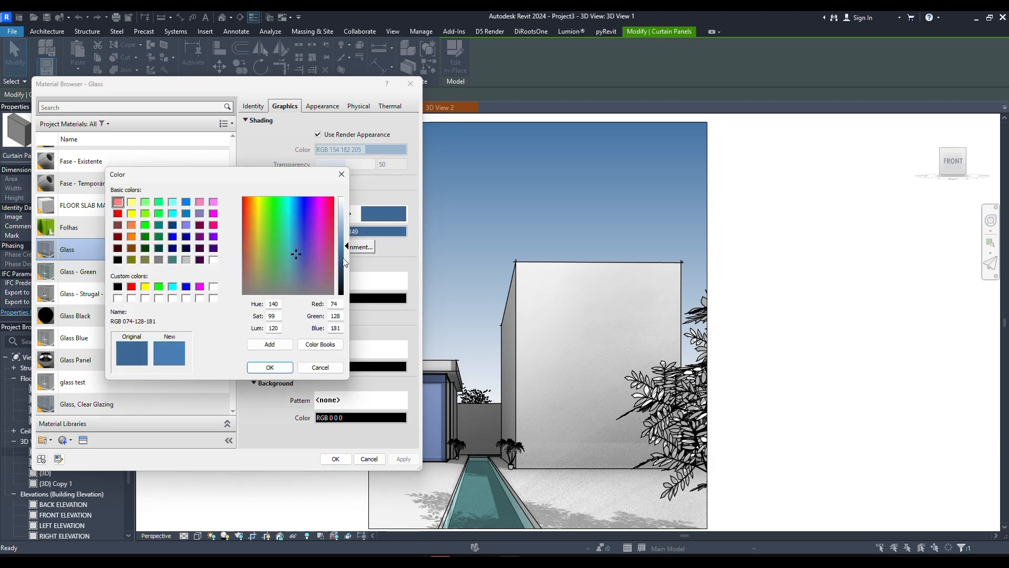
{"action": "left_click", "coordinate": [269, 367]}
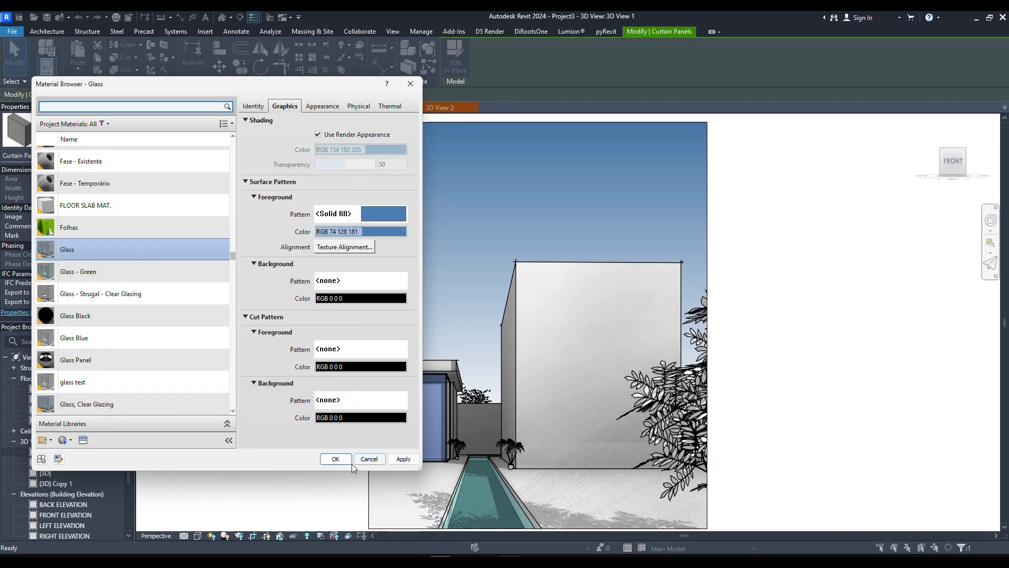
Set the Glass material's foreground surface pattern color to red, RGB 255-0-0, and accept the material and panel type changes.
{"action": "left_click", "coordinate": [368, 232]}
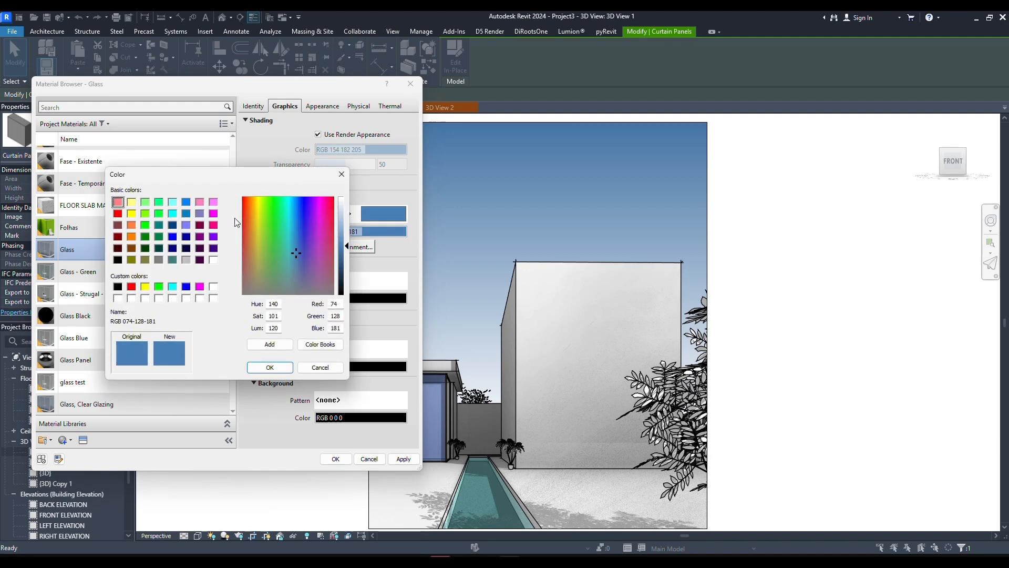
{"action": "left_click", "coordinate": [118, 213]}
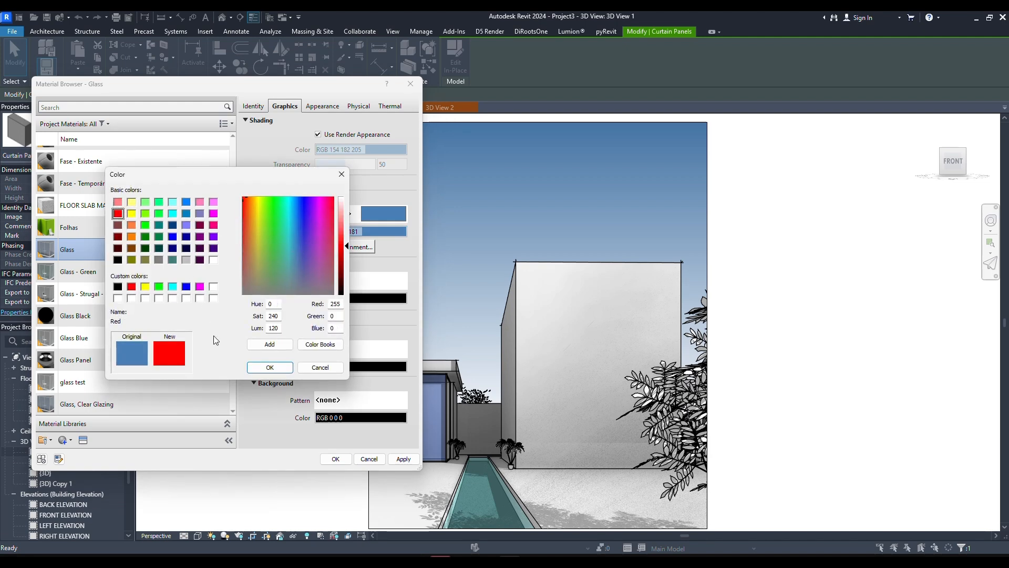
{"action": "left_click", "coordinate": [280, 368]}
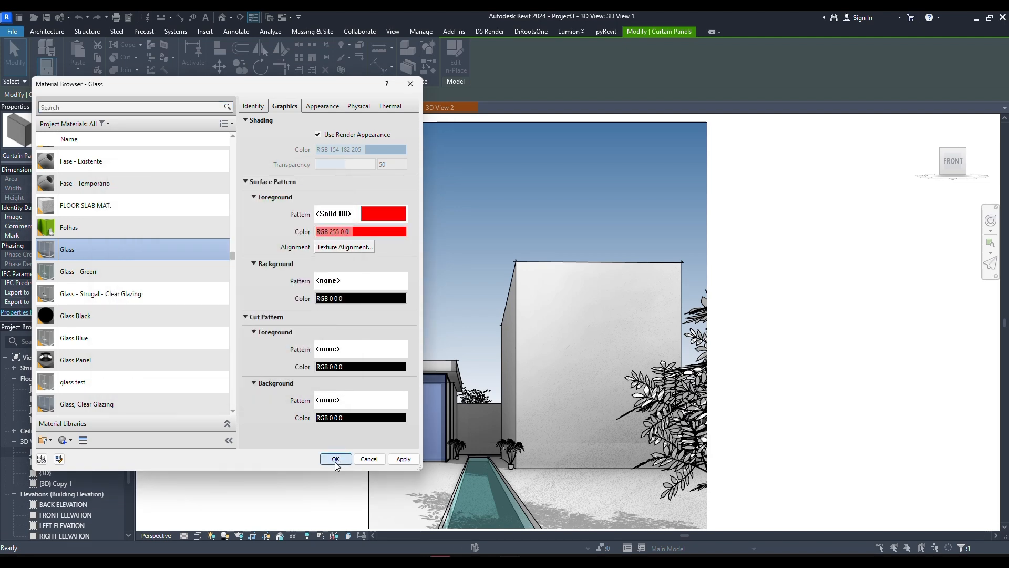
{"action": "left_click", "coordinate": [336, 459]}
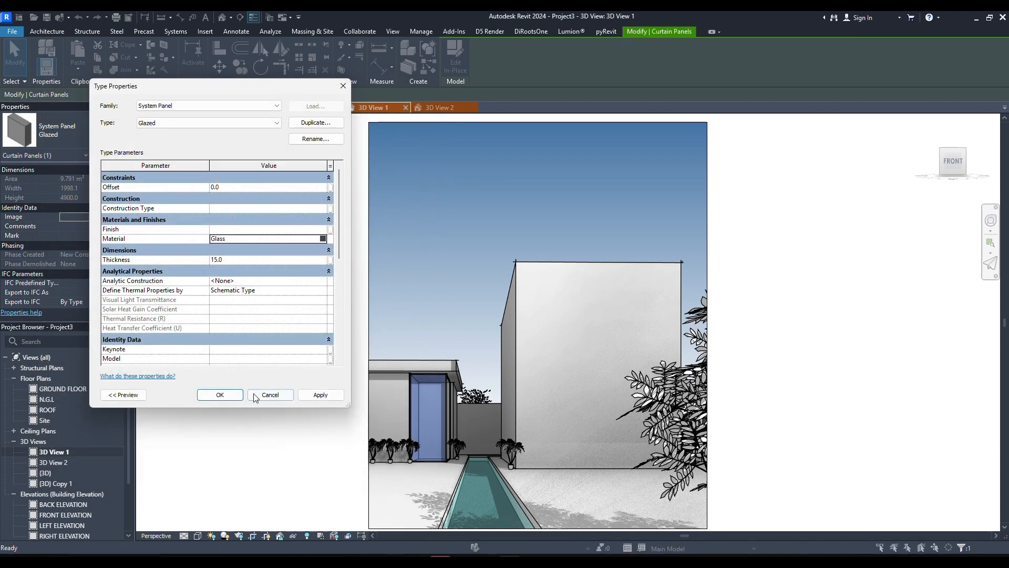
{"action": "left_click", "coordinate": [221, 395]}
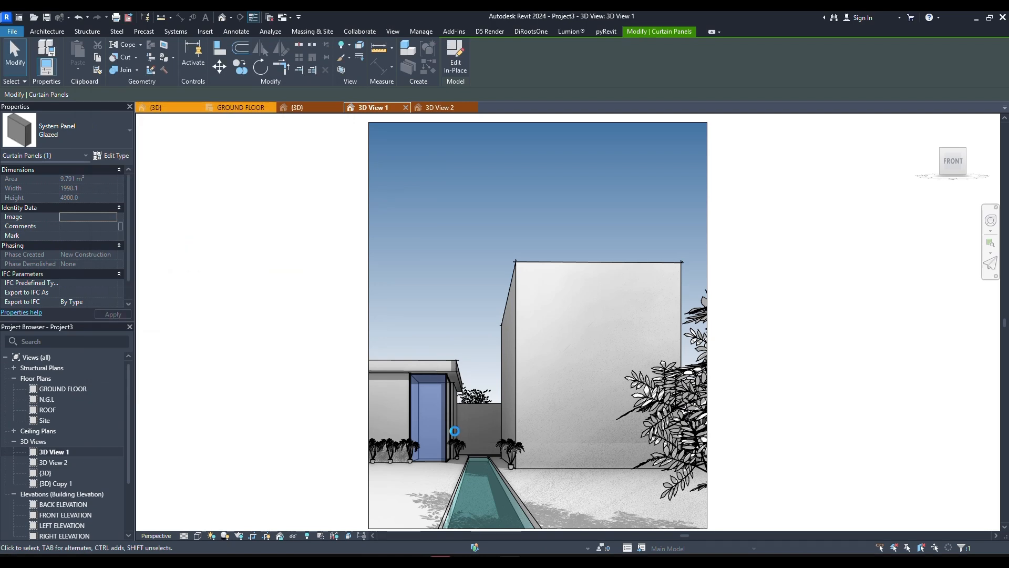
{"action": "left_click", "coordinate": [458, 300]}
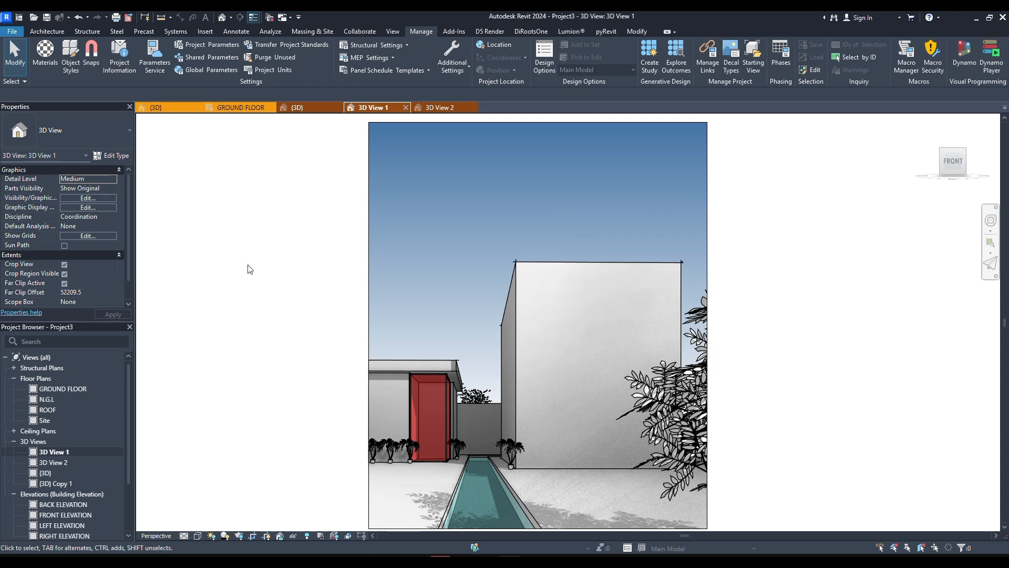
Switch the drawing canvas to the dark background and set the background of 3D View 1 to None in the graphic display options.
{"action": "key", "text": "c"}
{"action": "key", "text": "a"}
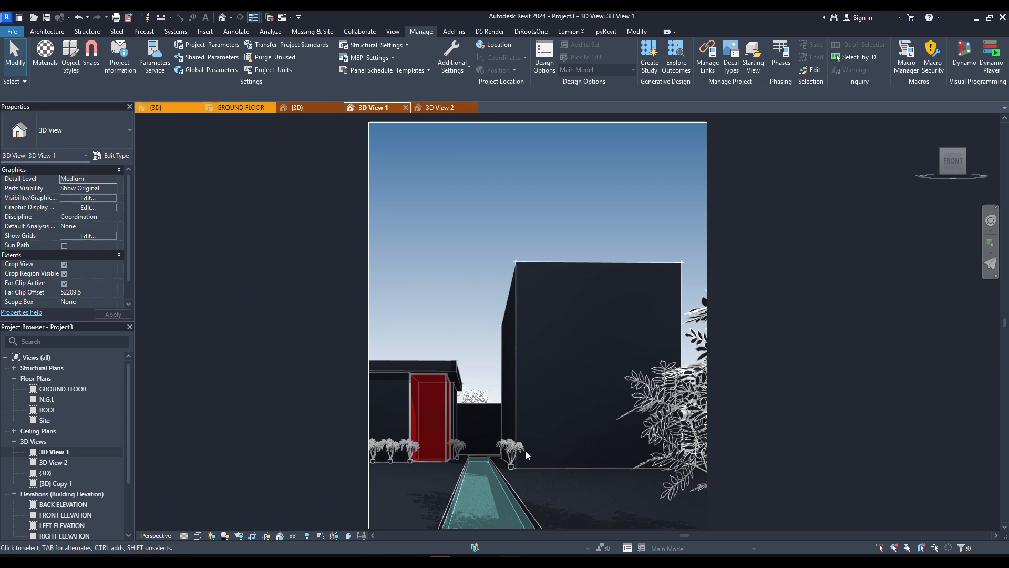
{"action": "left_click", "coordinate": [198, 535]}
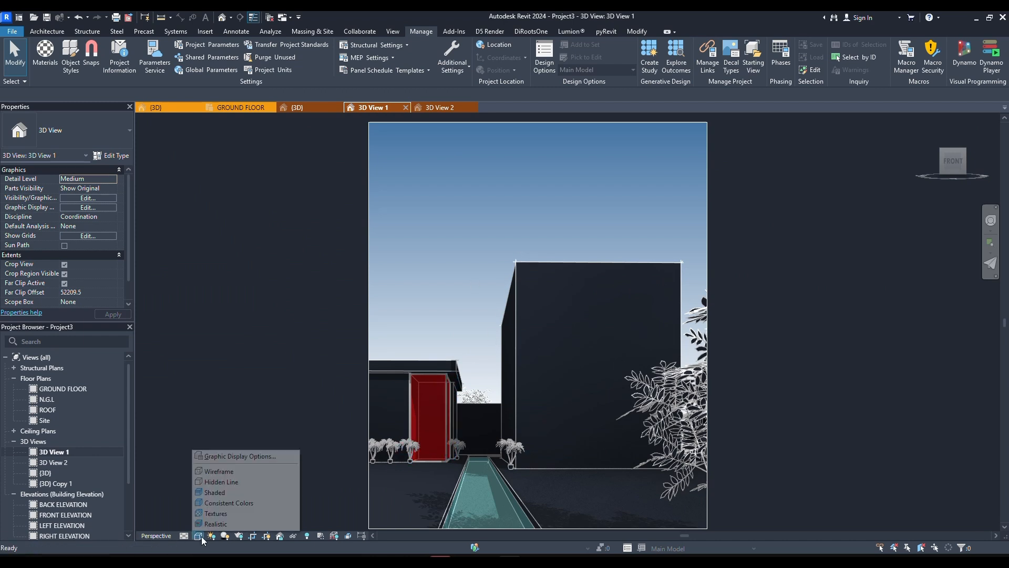
{"action": "left_click", "coordinate": [226, 456]}
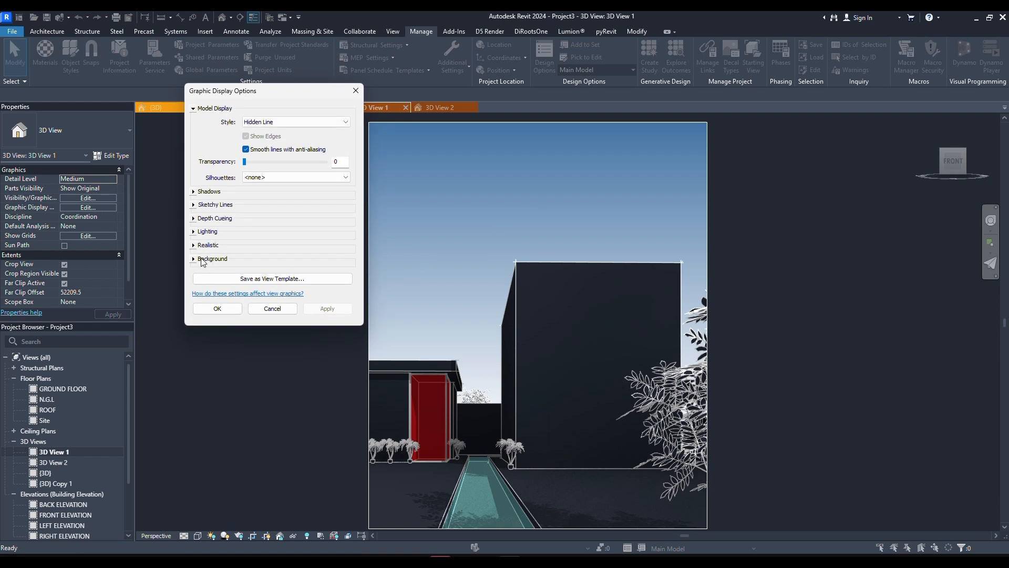
{"action": "left_click", "coordinate": [202, 258]}
{"action": "left_click", "coordinate": [295, 274]}
{"action": "left_click", "coordinate": [263, 282]}
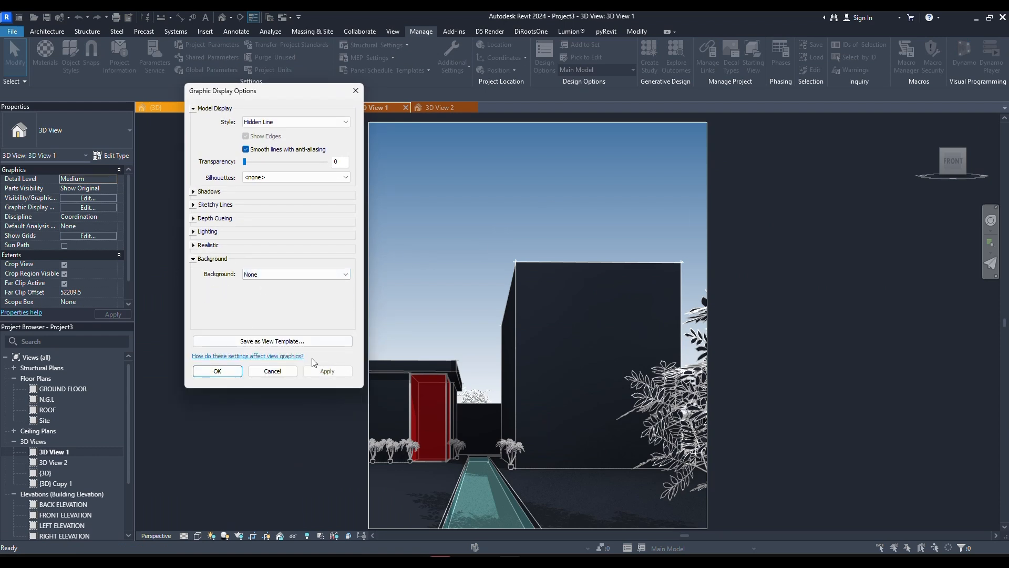
{"action": "left_click", "coordinate": [331, 371]}
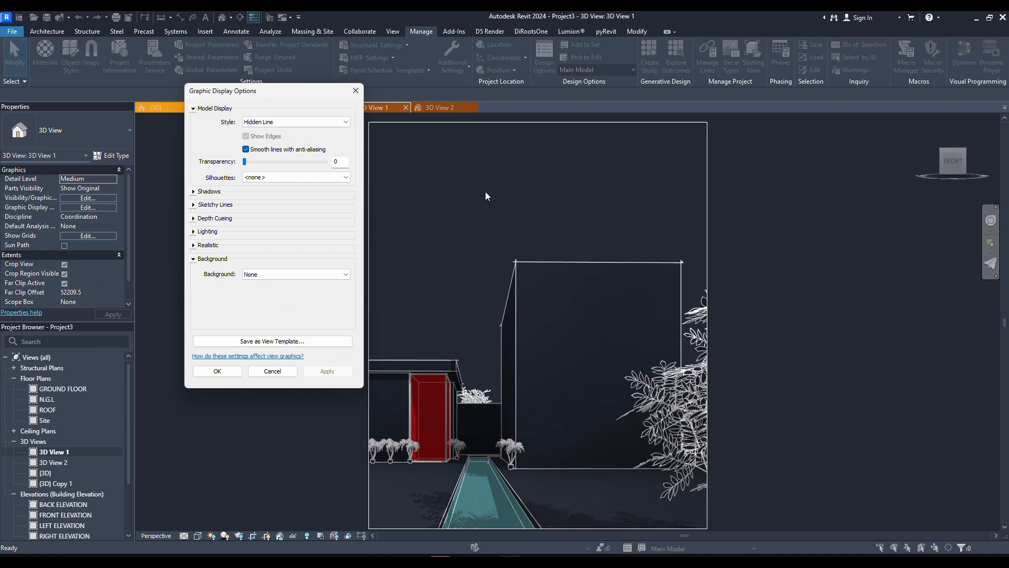
{"action": "left_click_drag", "start_coordinate": [293, 93], "coordinate": [299, 160]}
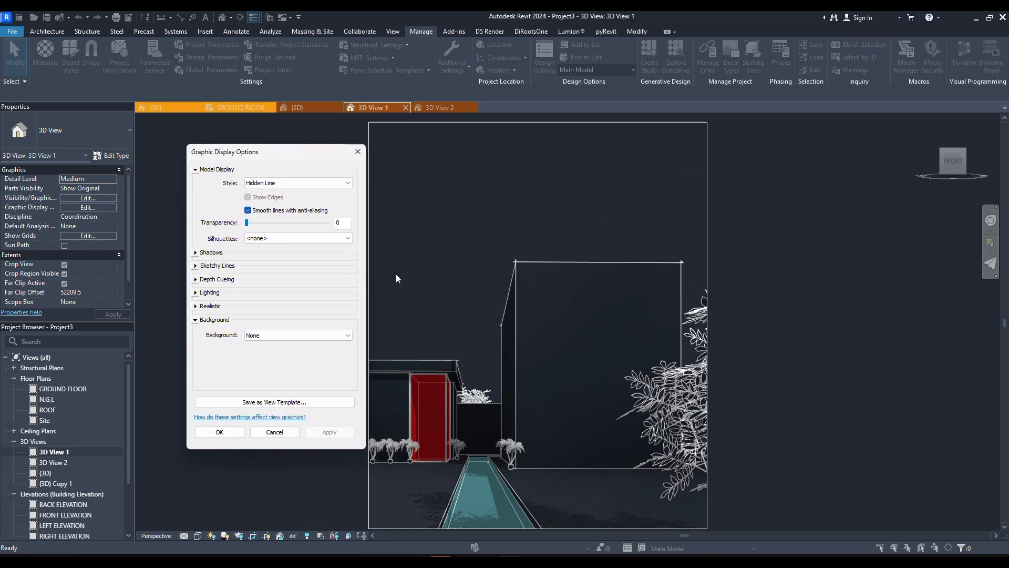
{"action": "left_click", "coordinate": [218, 433]}
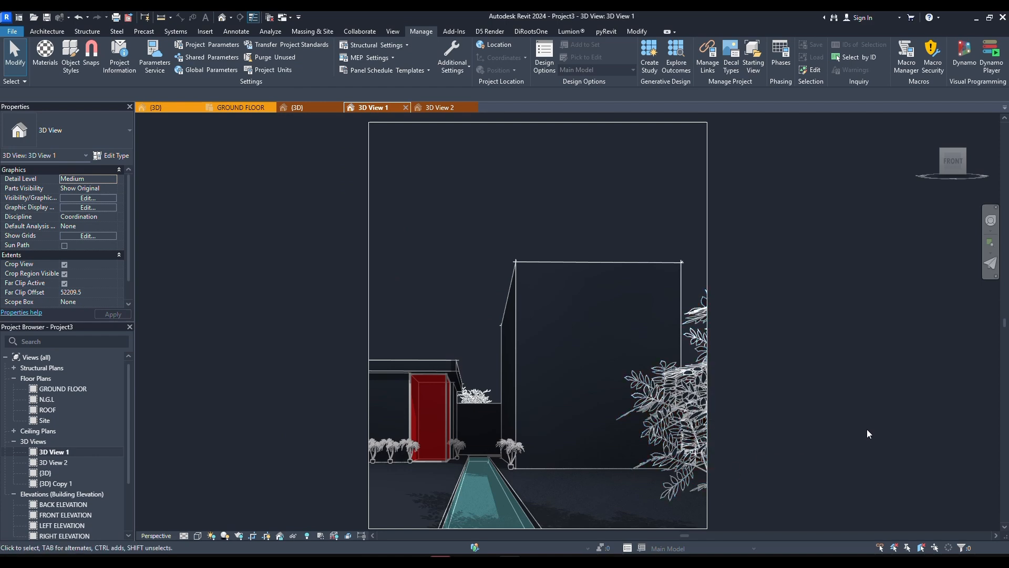
Select the building's generic model and open the appearance settings of the material assigned to its material 1 type parameter.
{"action": "left_click", "coordinate": [523, 307]}
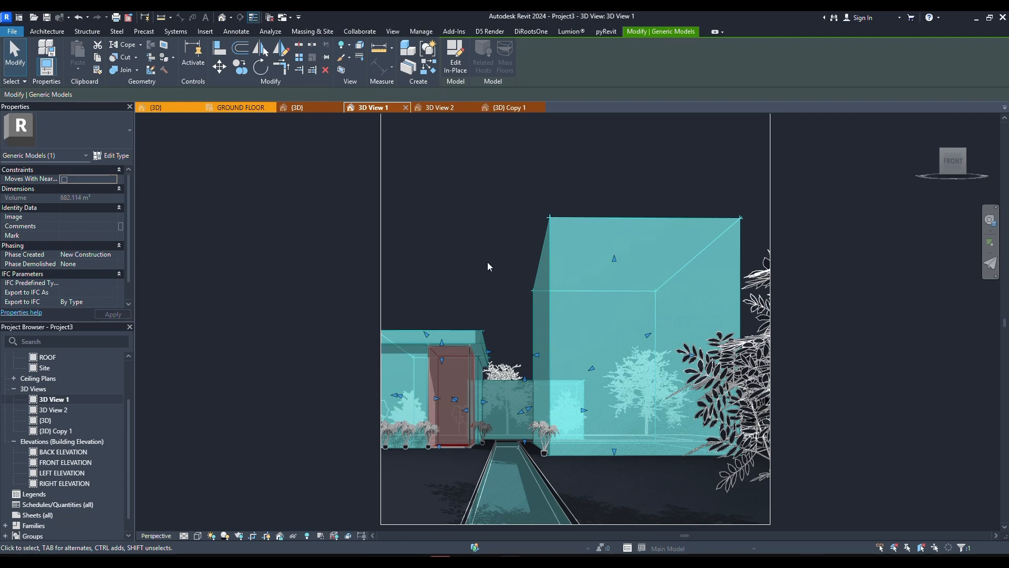
{"action": "left_click", "coordinate": [676, 500]}
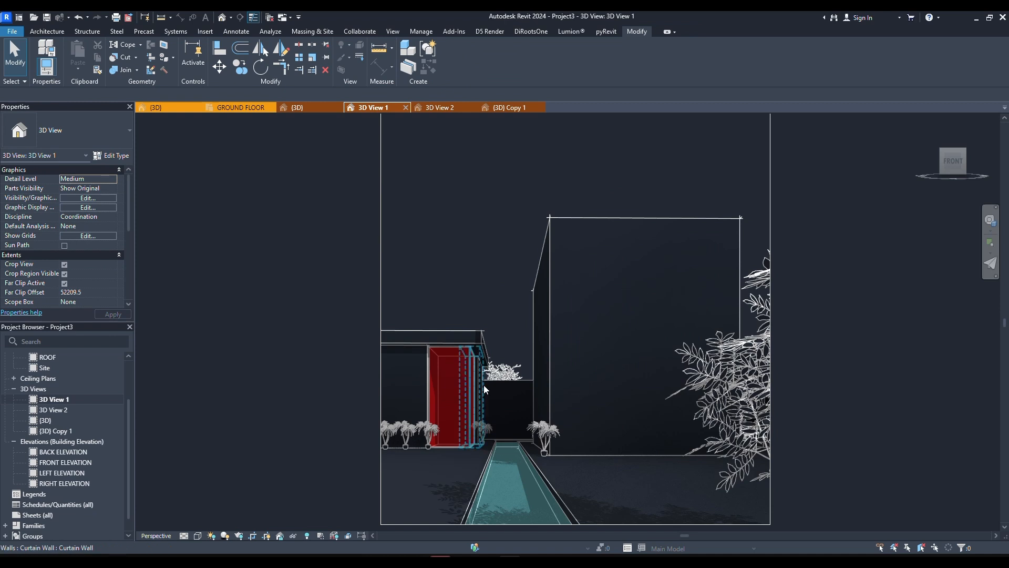
{"action": "left_click", "coordinate": [440, 331]}
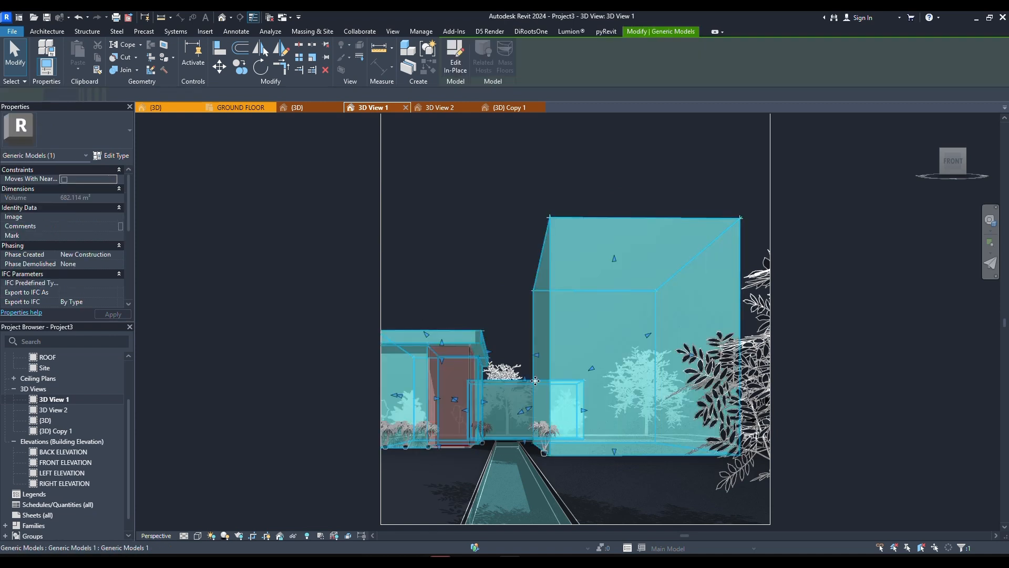
{"action": "left_click", "coordinate": [121, 156]}
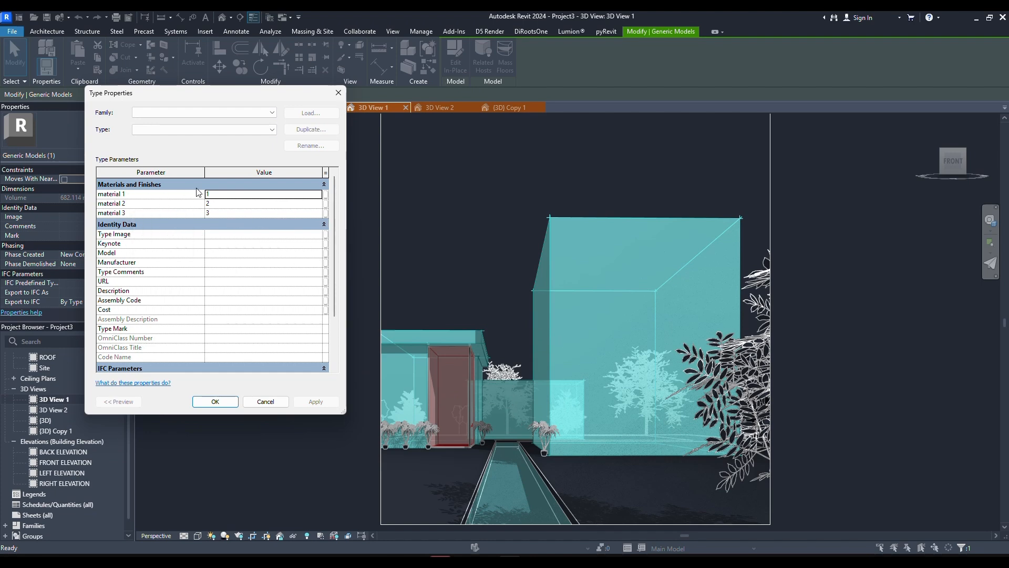
{"action": "left_click", "coordinate": [319, 196]}
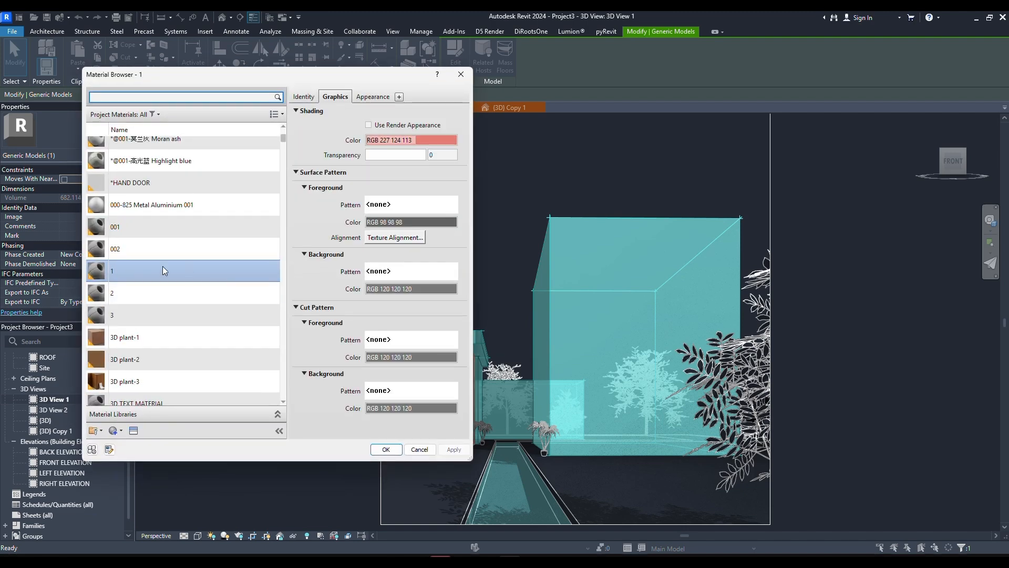
{"action": "left_click", "coordinate": [369, 98]}
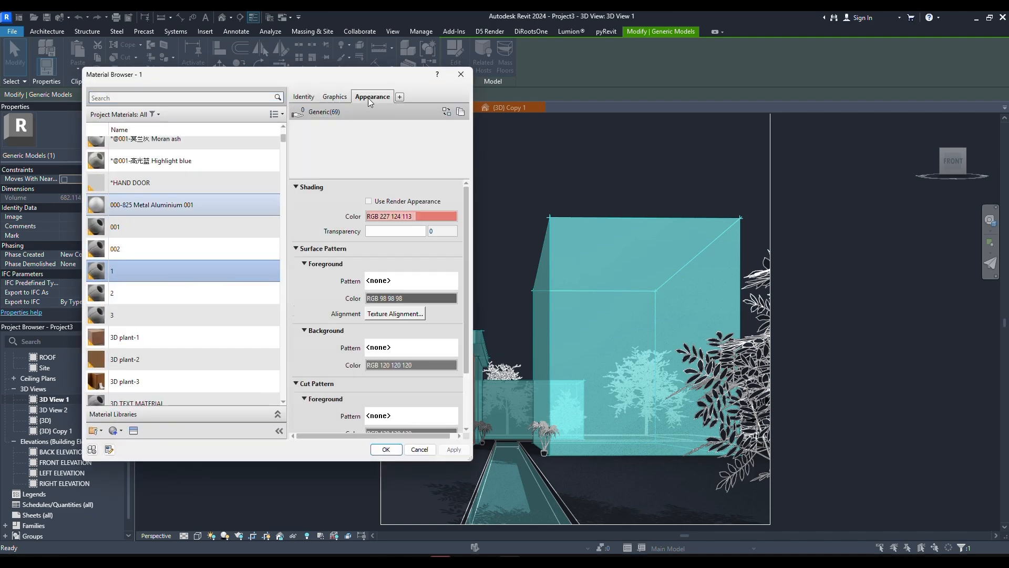
Set the generic appearance color of material 1 to brown, RGB 160-108-61.
{"action": "left_click", "coordinate": [386, 216]}
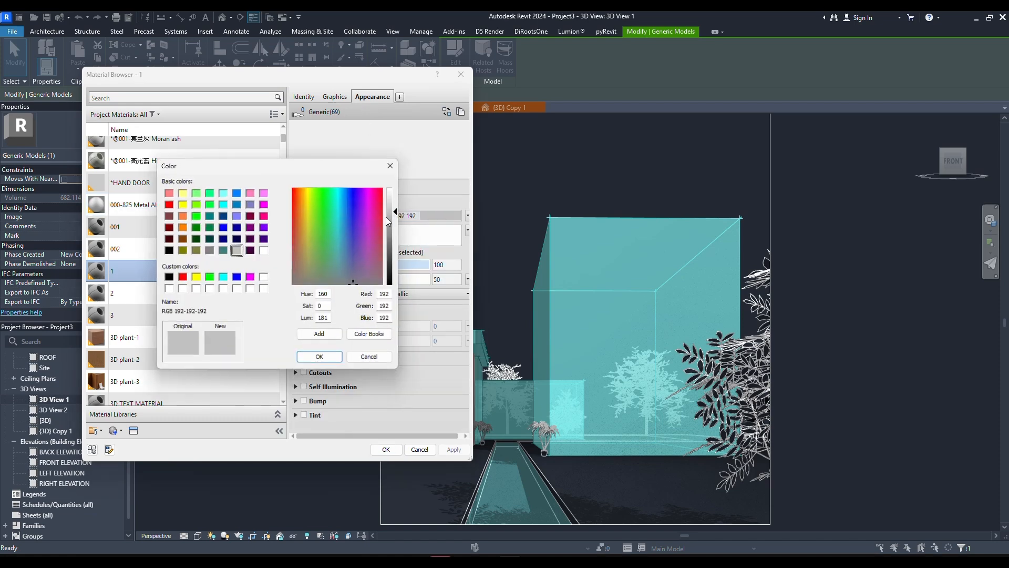
{"action": "left_click", "coordinate": [292, 245]}
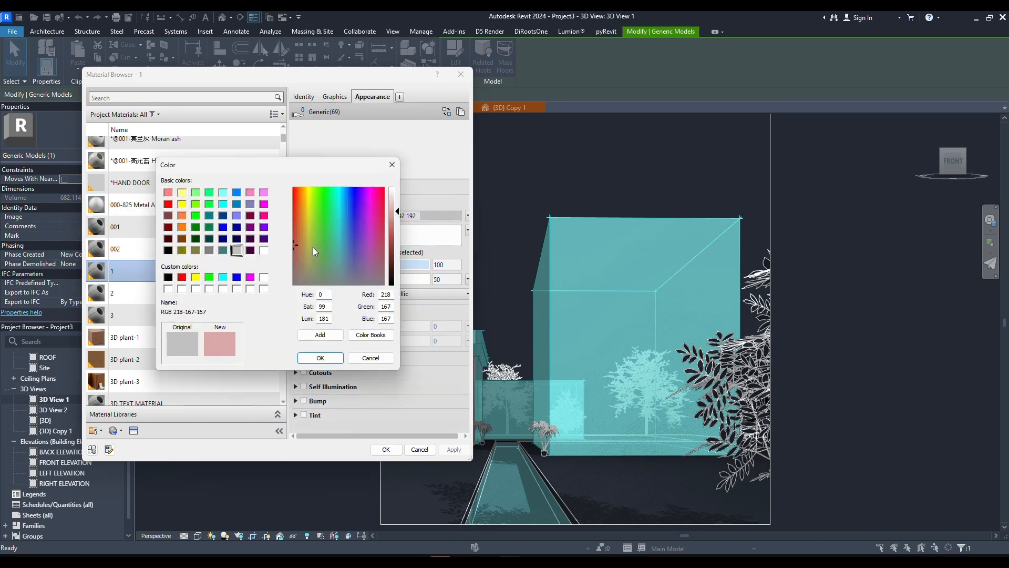
{"action": "left_click_drag", "start_coordinate": [313, 247], "coordinate": [292, 233]}
{"action": "left_click", "coordinate": [182, 239]}
{"action": "left_click_drag", "start_coordinate": [368, 244], "coordinate": [301, 241]}
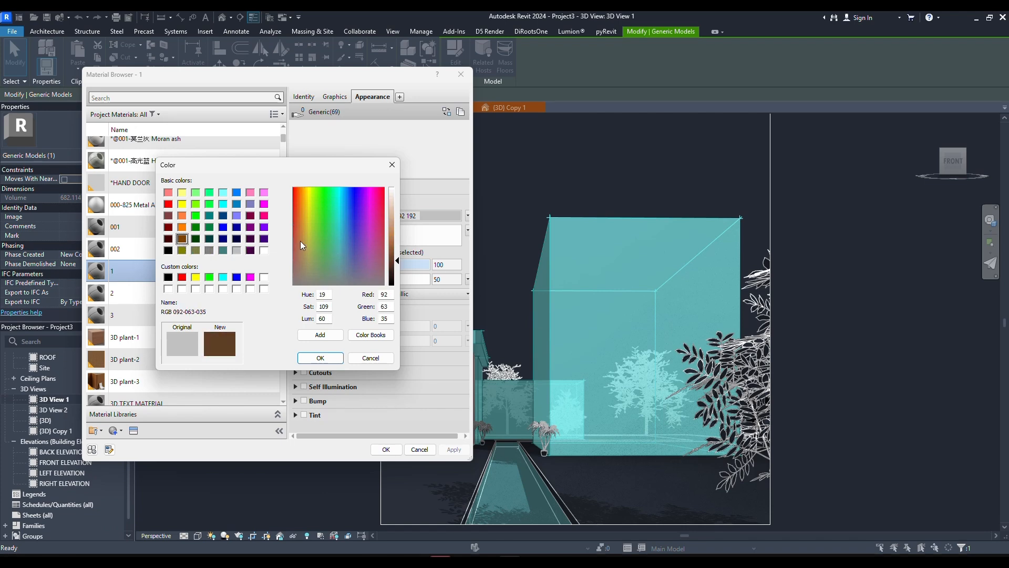
{"action": "left_click", "coordinate": [392, 242]}
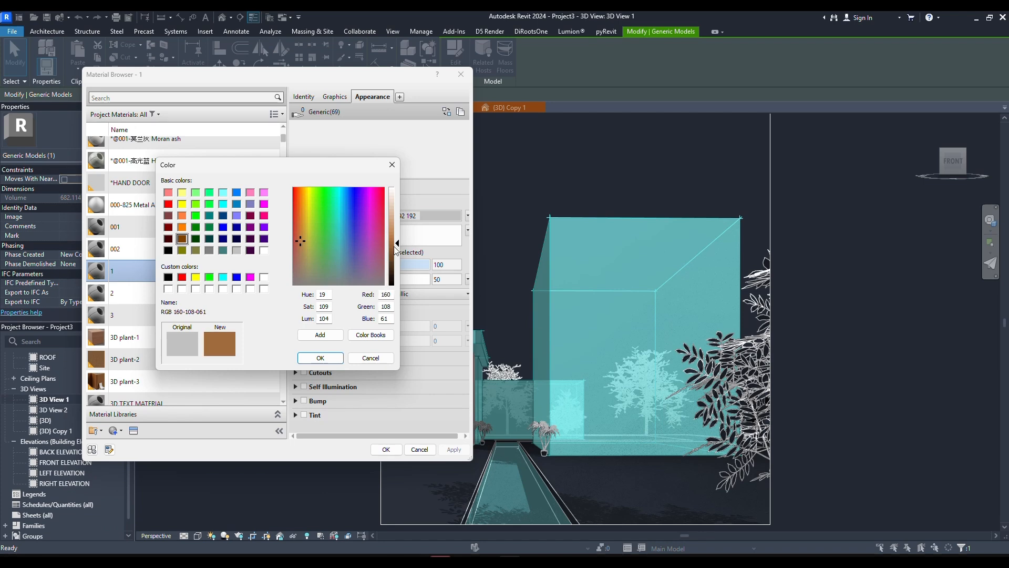
{"action": "left_click", "coordinate": [320, 357]}
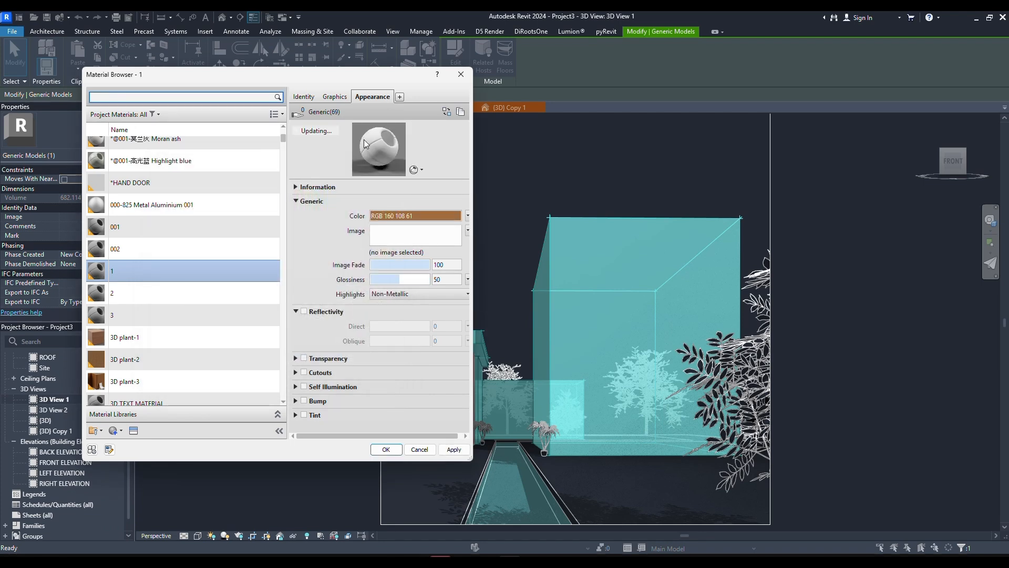
Make material 1's shading use its render appearance.
{"action": "left_click", "coordinate": [335, 97]}
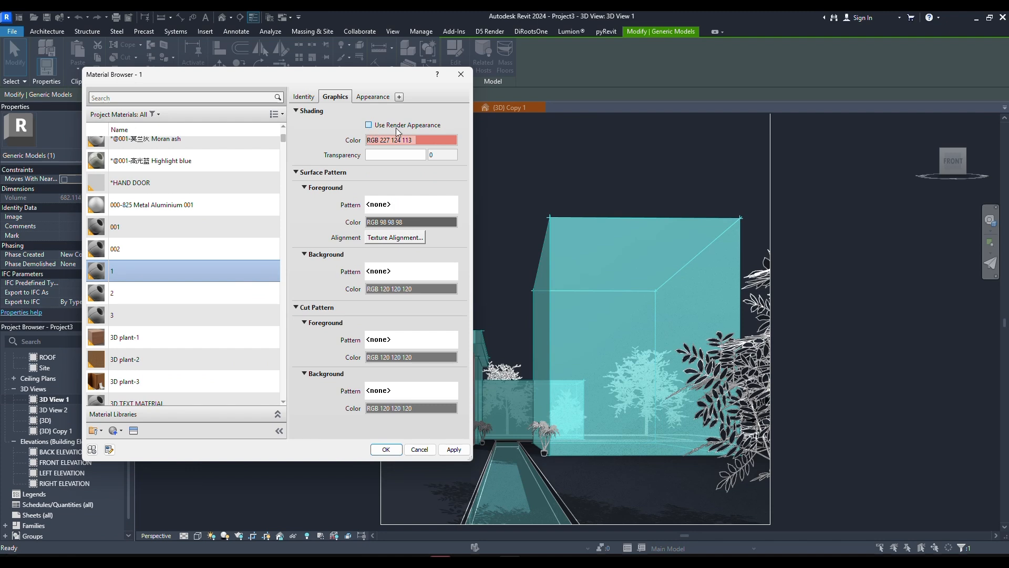
{"action": "left_click", "coordinate": [369, 126]}
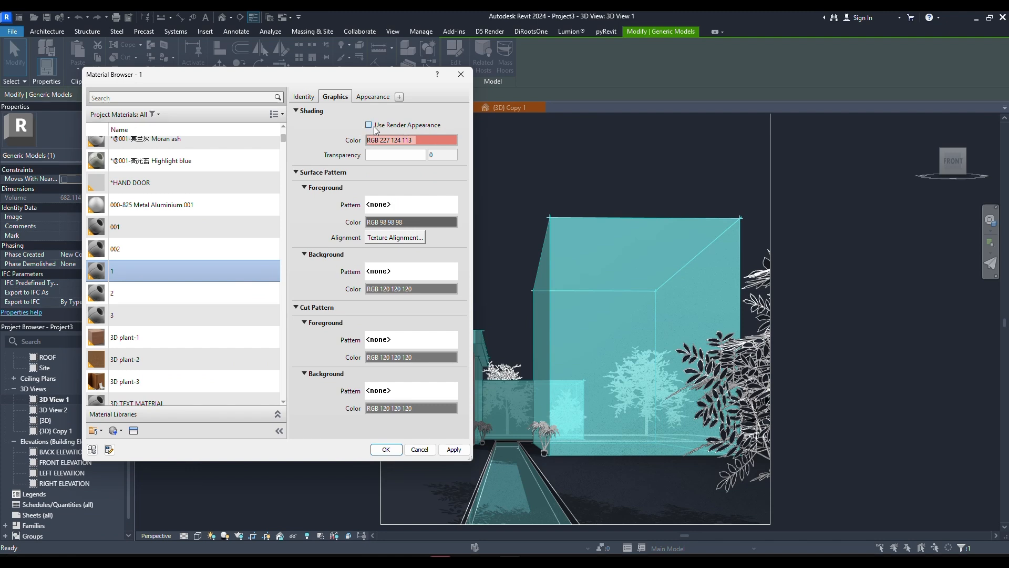
{"action": "left_click", "coordinate": [372, 97]}
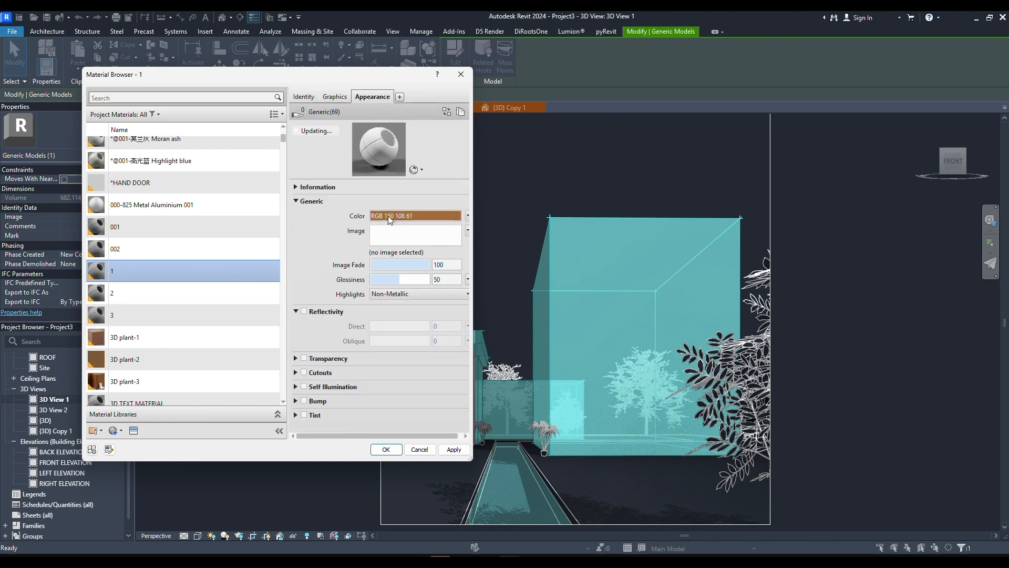
{"action": "left_click", "coordinate": [339, 97]}
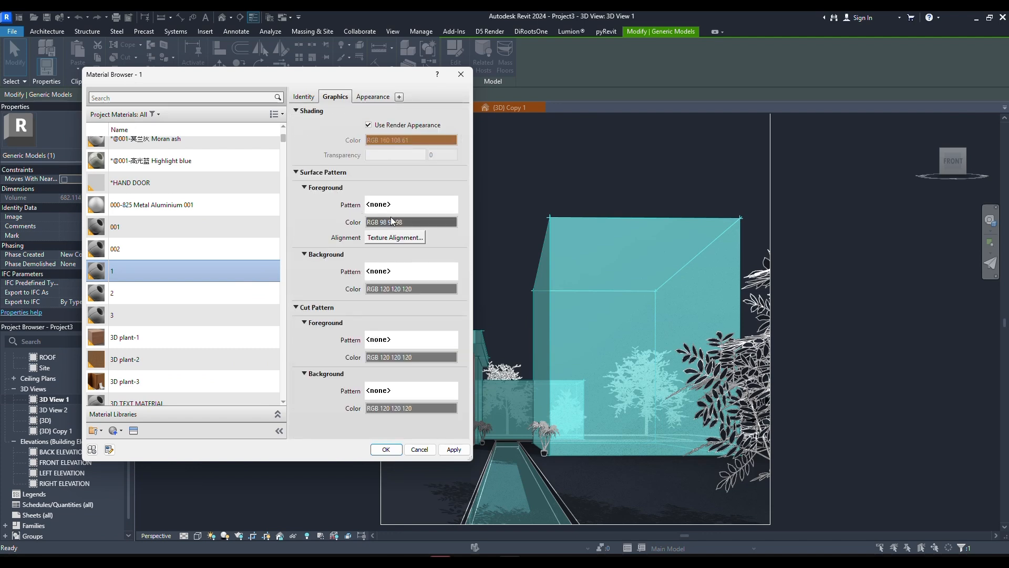
Open the fill patterns for material 1's surface foreground and browse the Model type brick patterns.
{"action": "left_click", "coordinate": [396, 207]}
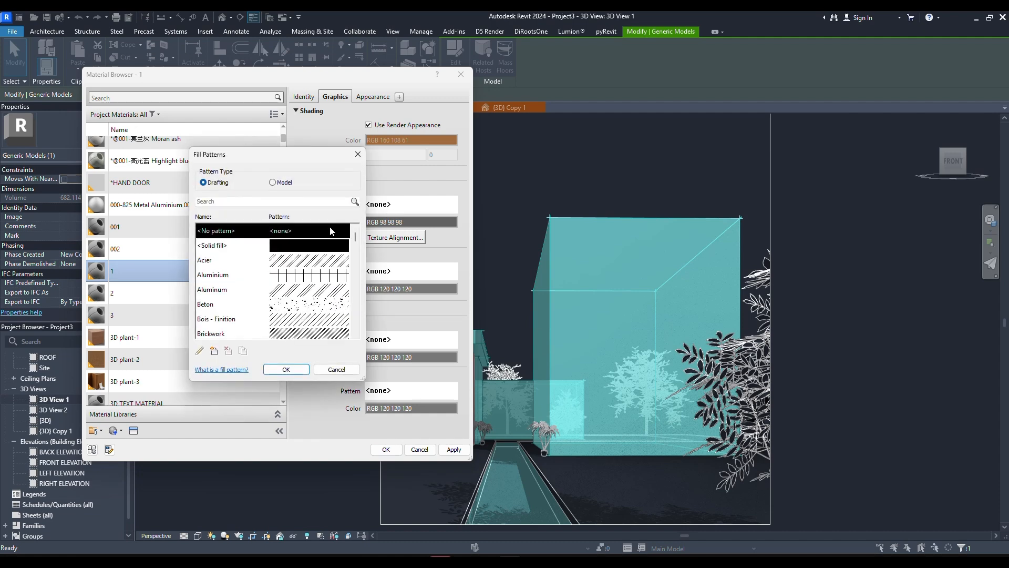
{"action": "left_click", "coordinate": [273, 182]}
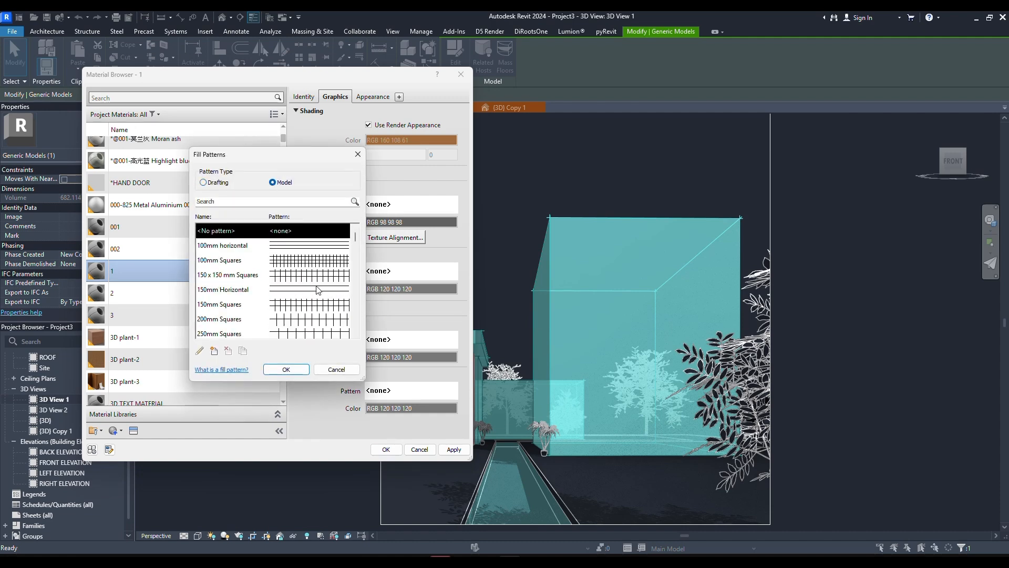
{"action": "scroll", "coordinate": [320, 291], "scroll_direction": "down", "scroll_amount": 3}
{"action": "scroll", "coordinate": [320, 291], "scroll_direction": "down", "scroll_amount": 3}
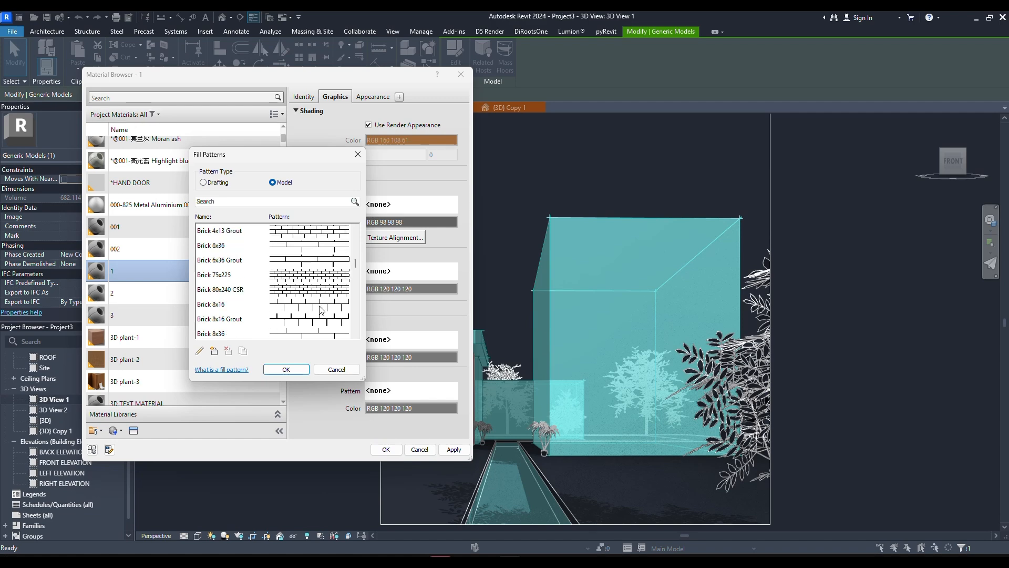
{"action": "scroll", "coordinate": [247, 276], "scroll_direction": "down", "scroll_amount": 6}
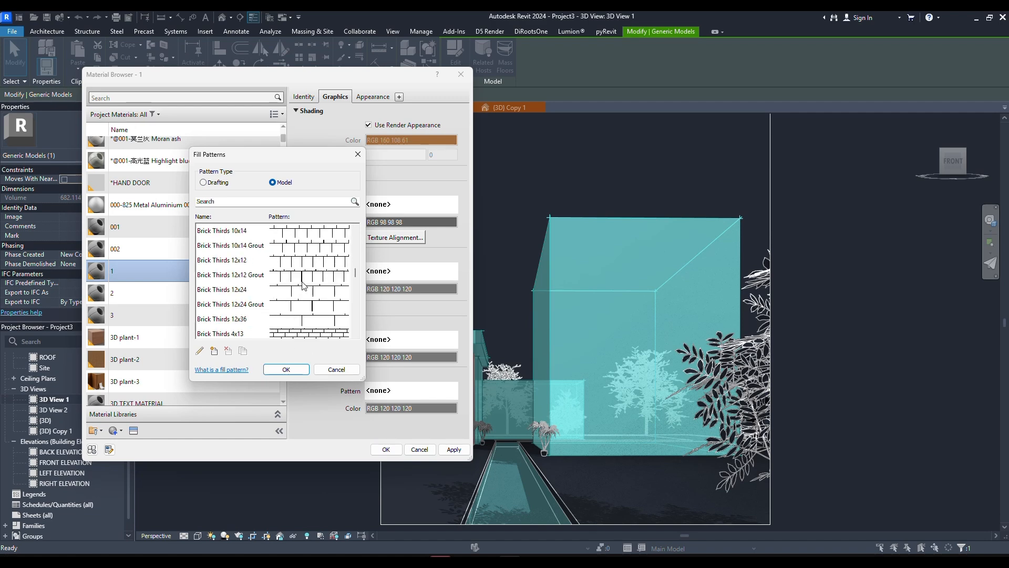
{"action": "scroll", "coordinate": [302, 294], "scroll_direction": "up", "scroll_amount": 4}
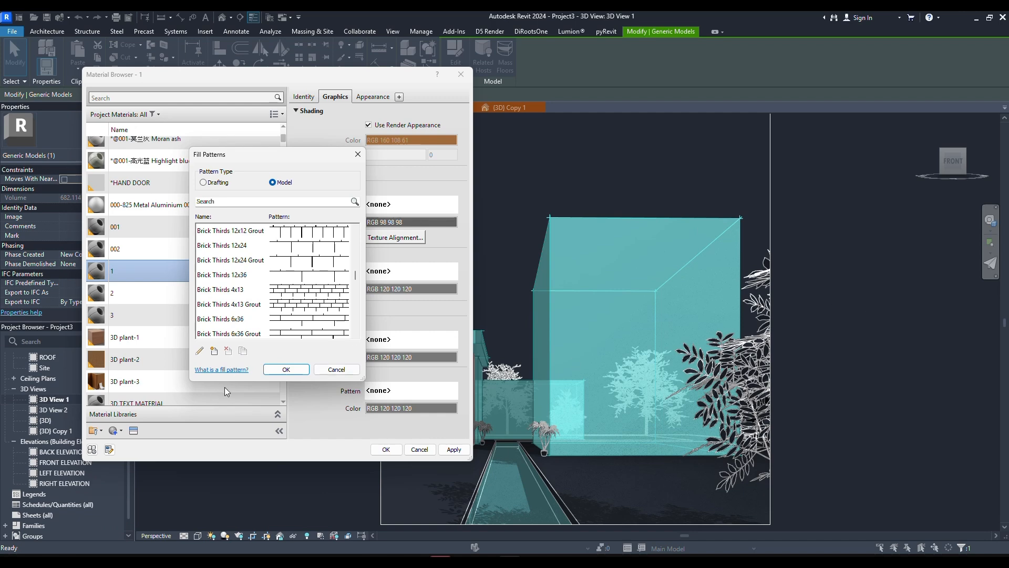
{"action": "left_click", "coordinate": [217, 352]}
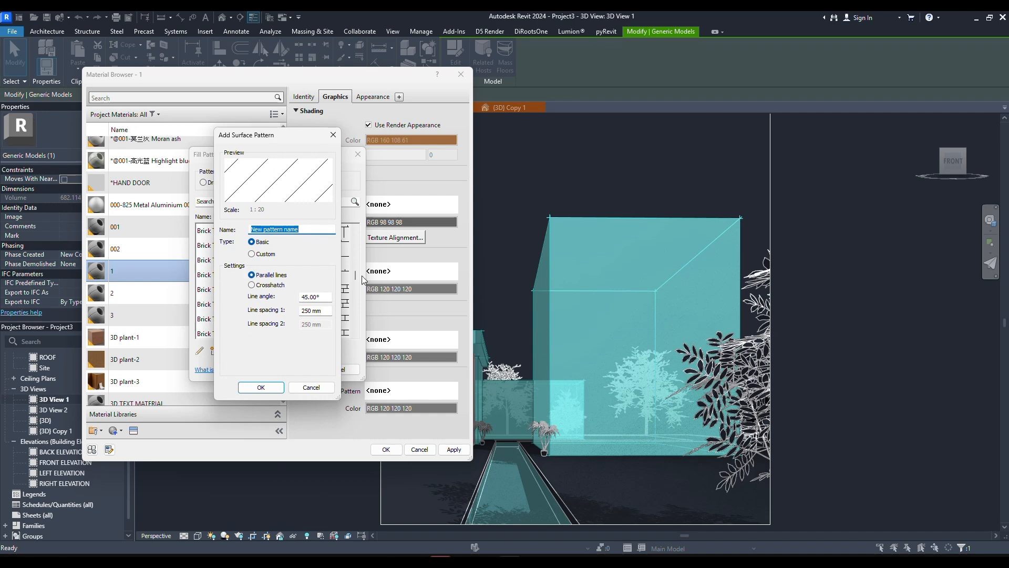
{"action": "left_click", "coordinate": [253, 255]}
{"action": "left_click", "coordinate": [313, 290]}
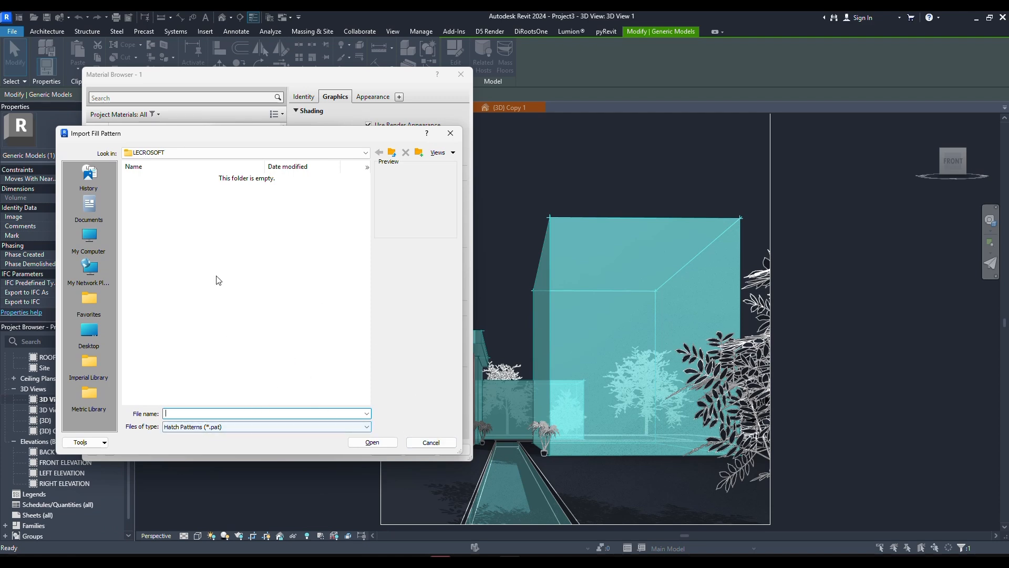
{"action": "left_click", "coordinate": [432, 443]}
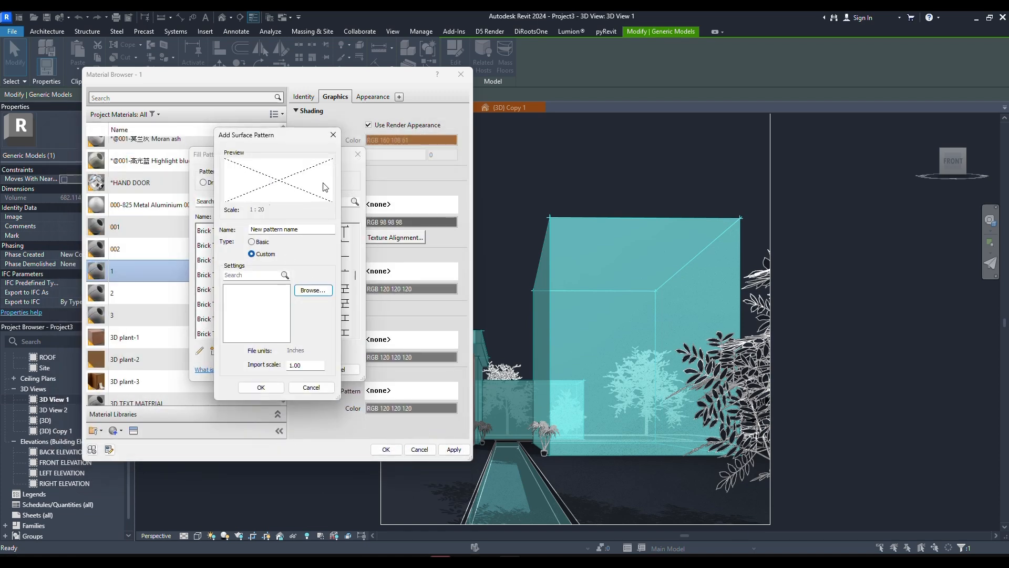
{"action": "double_click", "coordinate": [311, 367]}
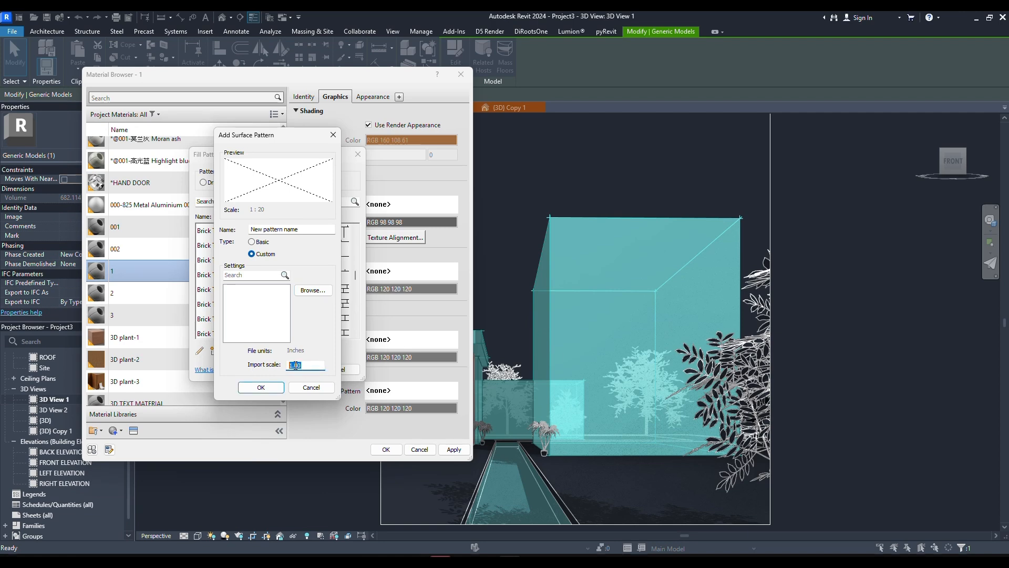
{"action": "left_click", "coordinate": [312, 387]}
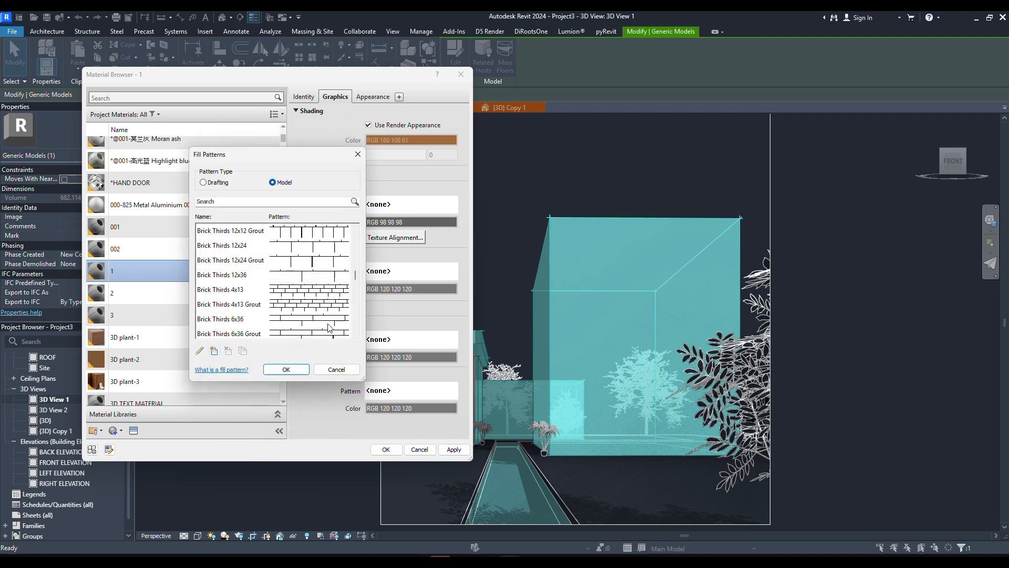
Assign the Brick Thirds 6x36 pattern to material 1's surface foreground, color it dark grey RGB 42-42-42, and accept the type changes.
{"action": "left_click", "coordinate": [321, 325]}
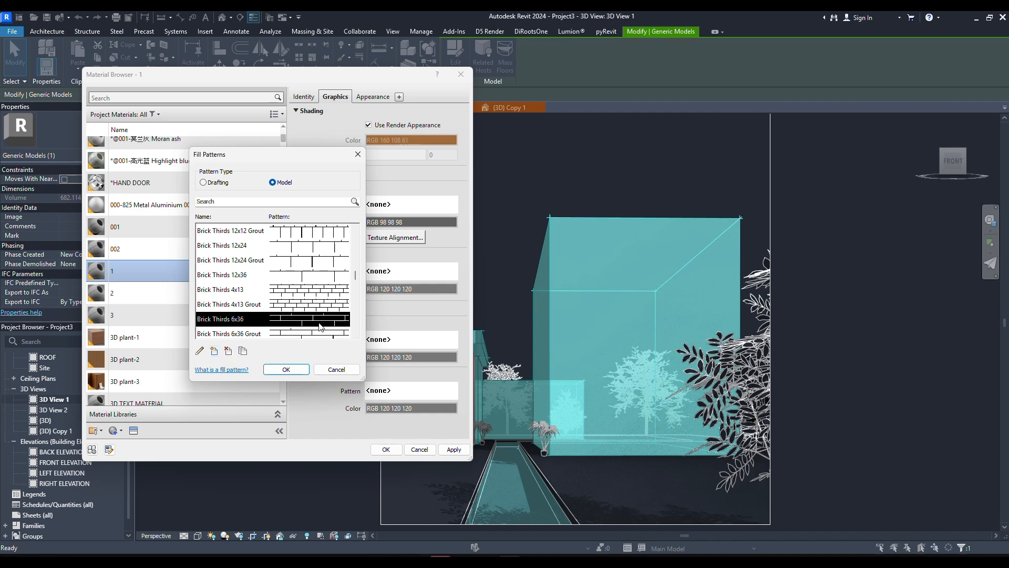
{"action": "left_click", "coordinate": [287, 370]}
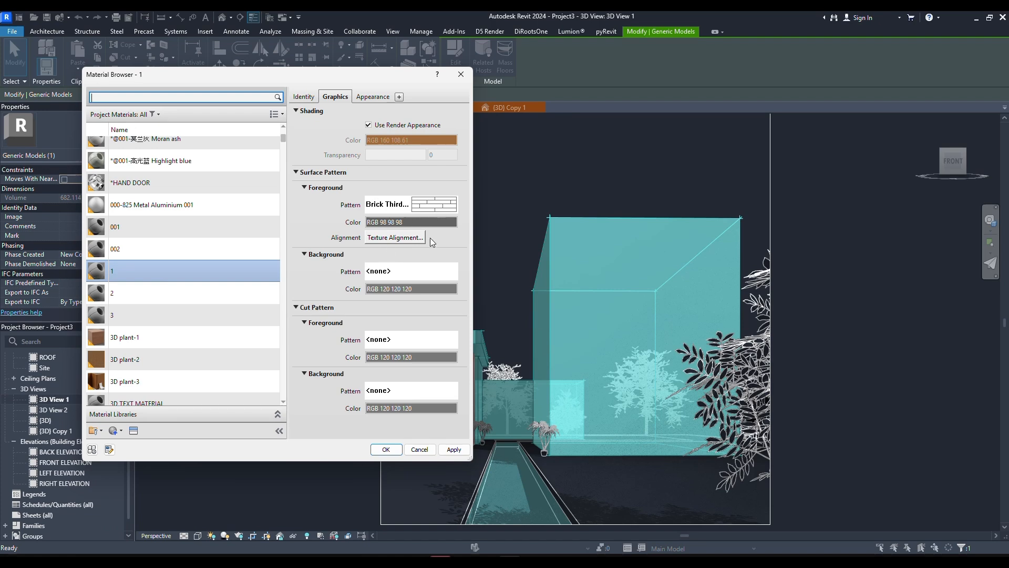
{"action": "left_click", "coordinate": [413, 222]}
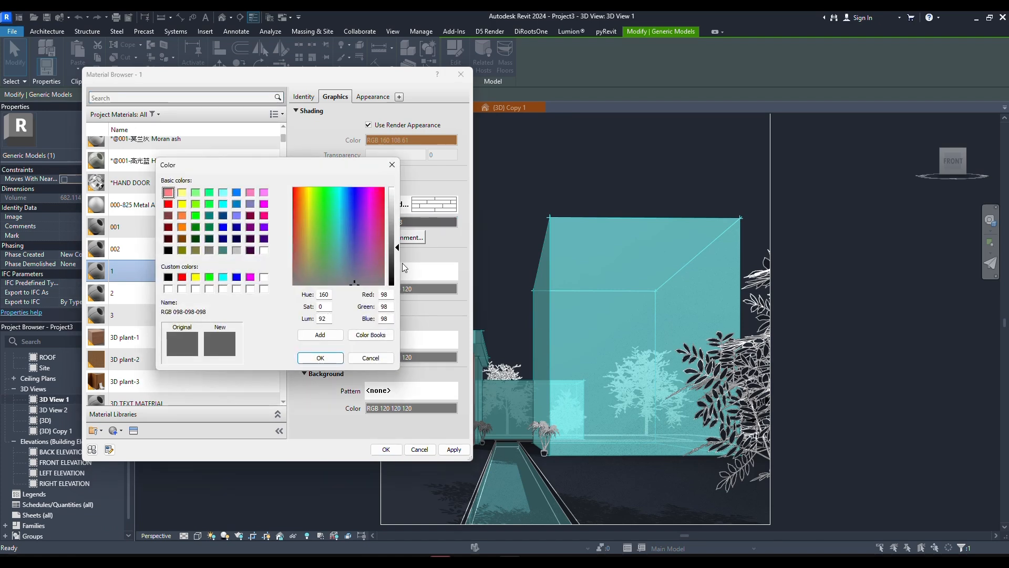
{"action": "left_click_drag", "start_coordinate": [392, 263], "coordinate": [398, 272]}
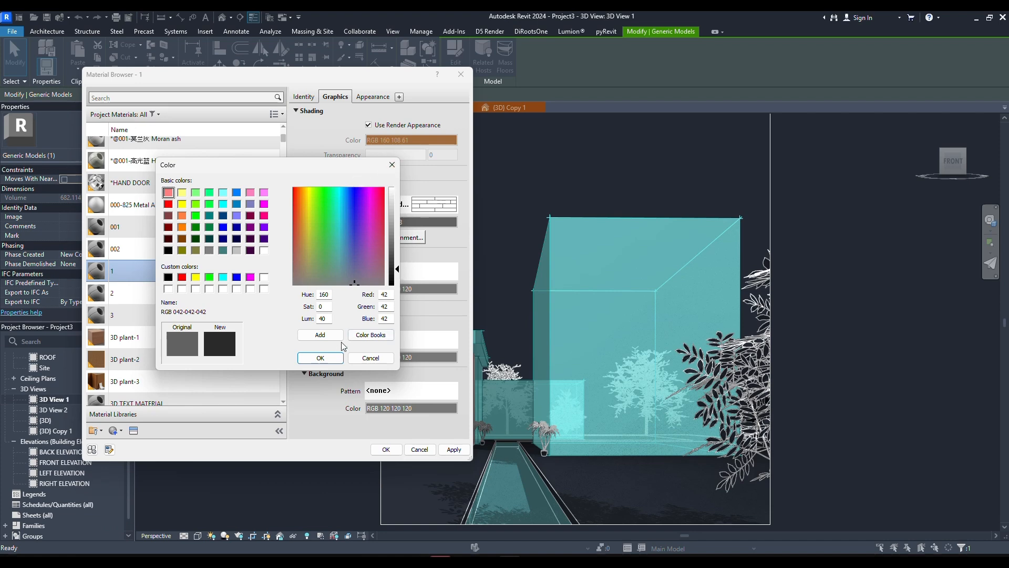
{"action": "left_click", "coordinate": [337, 363]}
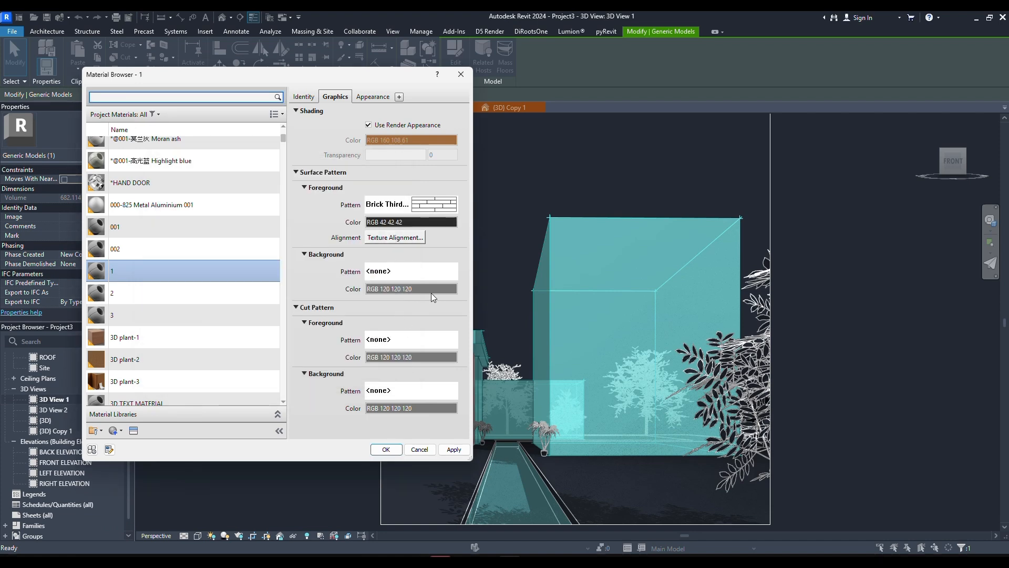
{"action": "left_click", "coordinate": [387, 450]}
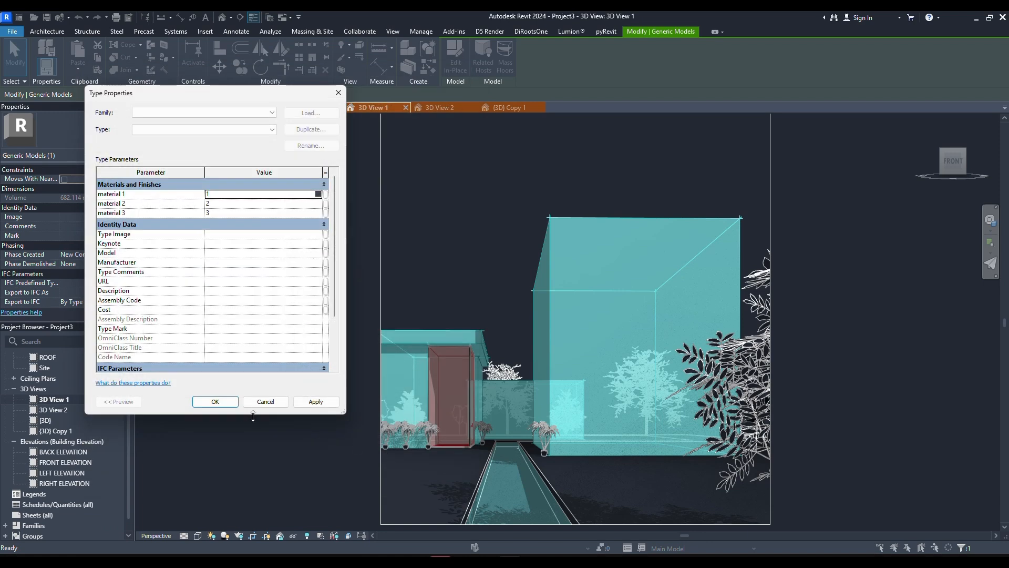
{"action": "left_click", "coordinate": [215, 401]}
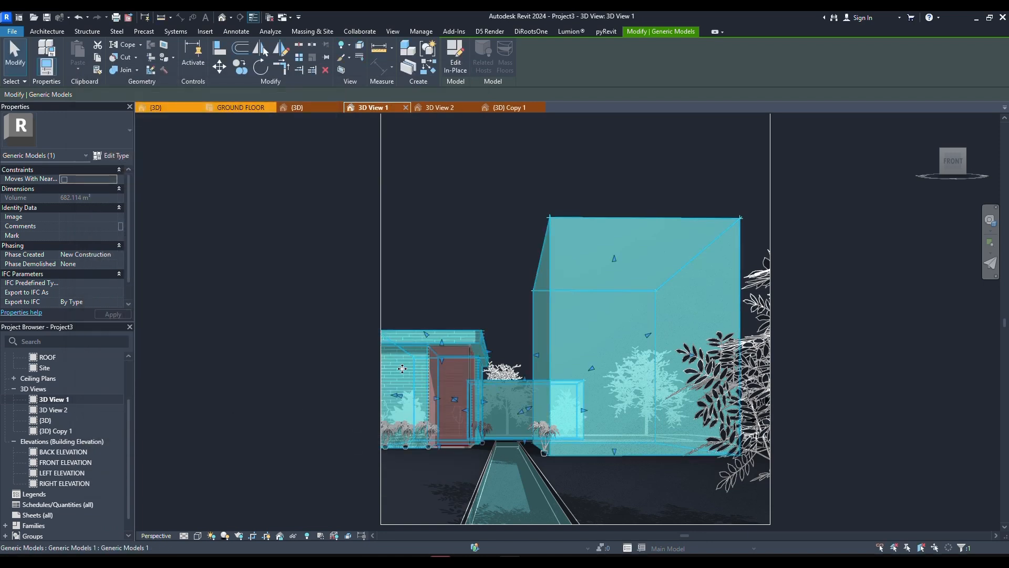
{"action": "left_click", "coordinate": [447, 298]}
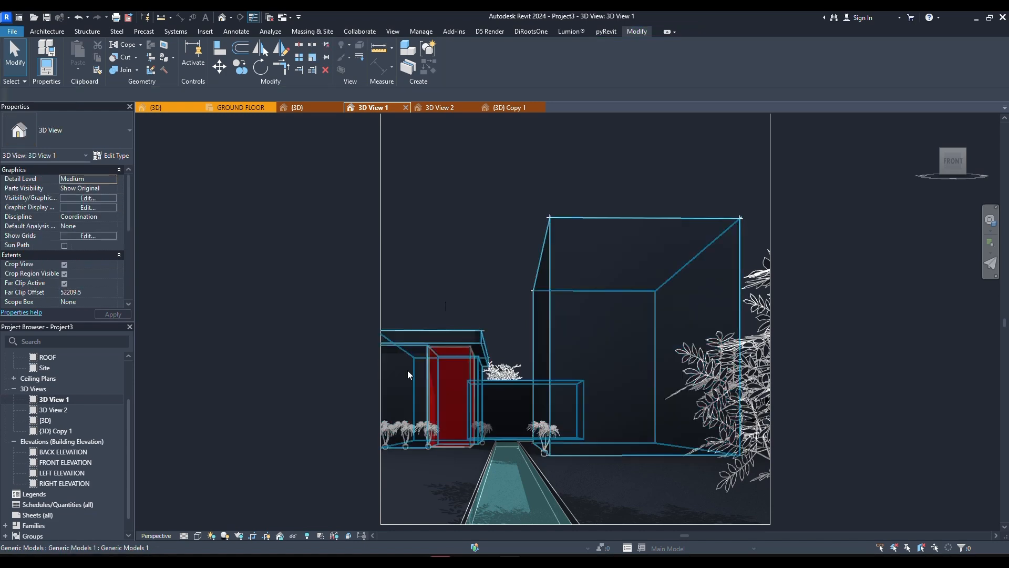
Inspect the brick pattern on the building and switch 3D View 1 to the Shaded visual style.
{"action": "scroll", "coordinate": [408, 370], "scroll_direction": "up", "scroll_amount": 3}
{"action": "scroll", "coordinate": [483, 266], "scroll_direction": "down", "scroll_amount": 1}
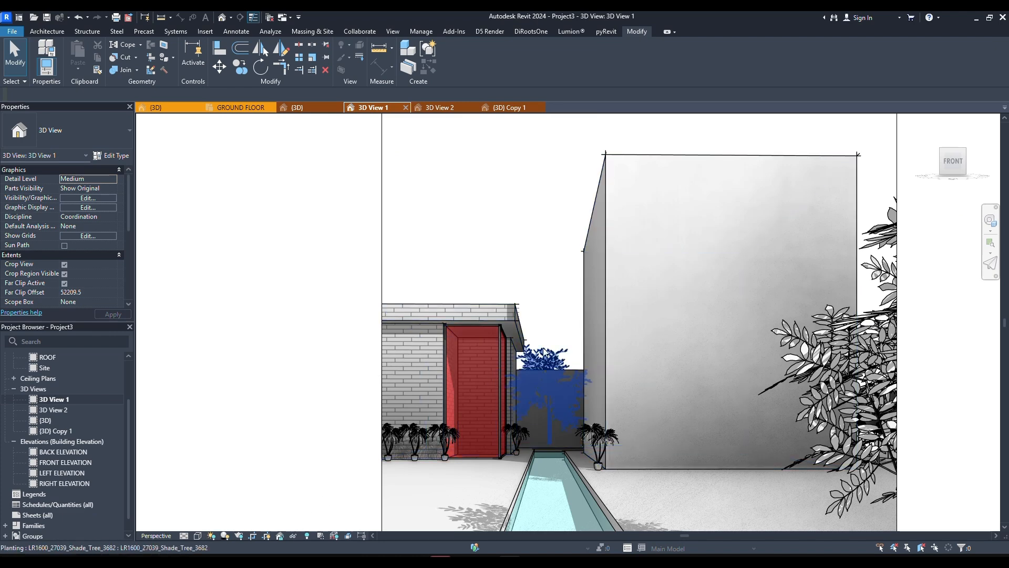
{"action": "scroll", "coordinate": [497, 322], "scroll_direction": "down", "scroll_amount": 2}
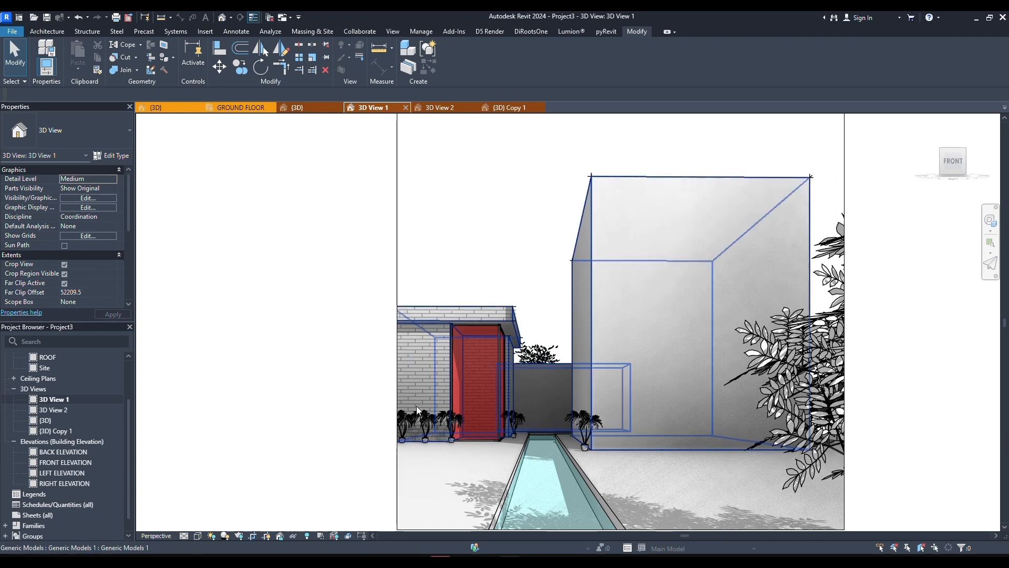
{"action": "left_click", "coordinate": [199, 536]}
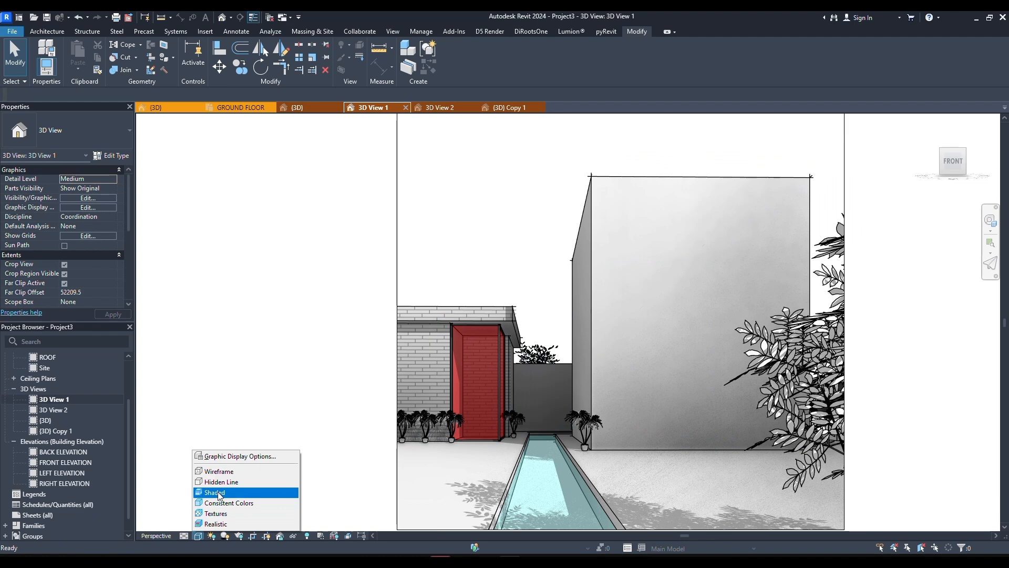
{"action": "left_click", "coordinate": [220, 493]}
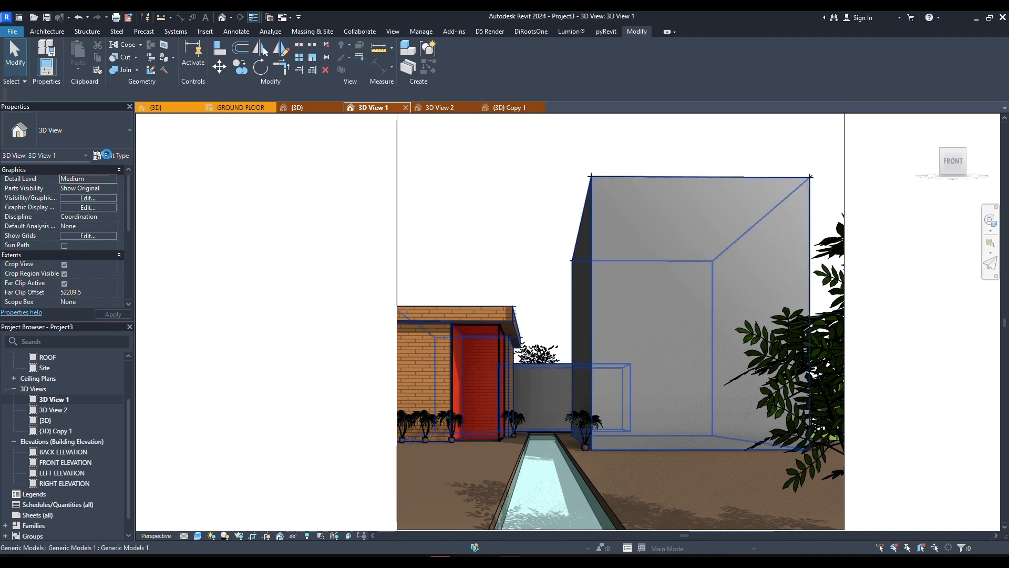
Assign material 1 to the generic model's material 2 and material 3 type parameters as well, then deselect the building.
{"action": "left_click", "coordinate": [111, 155]}
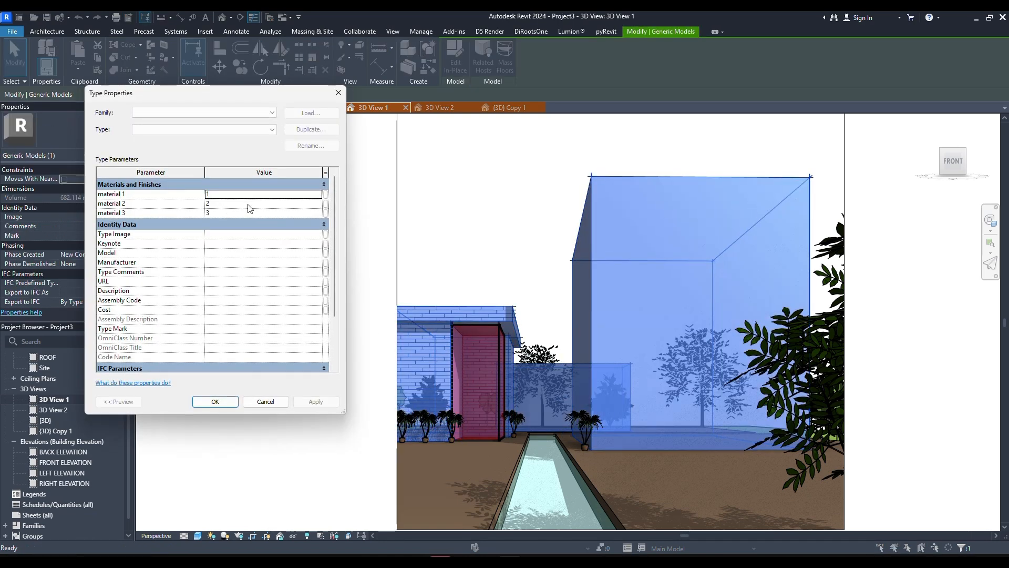
{"action": "left_click", "coordinate": [250, 195]}
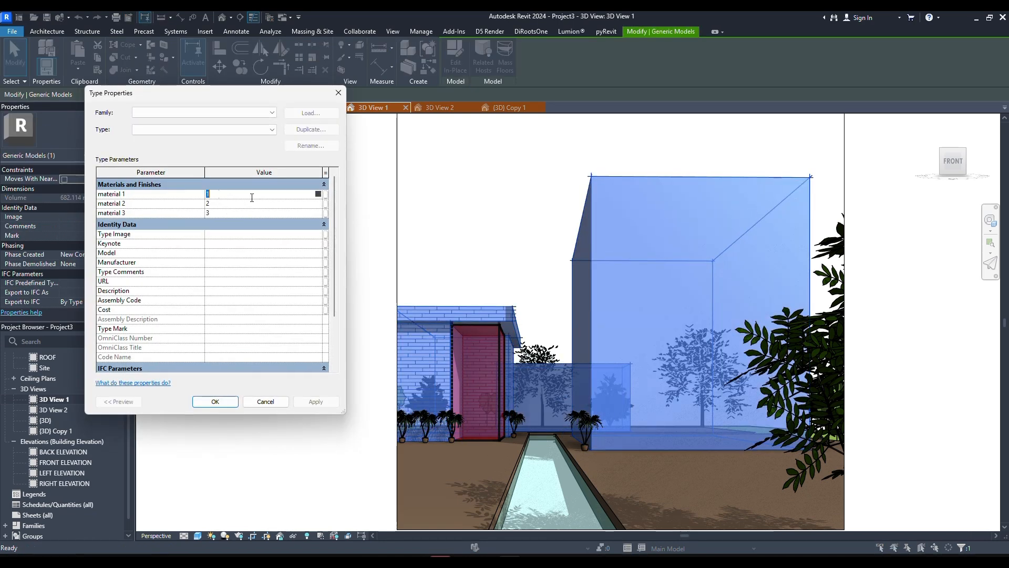
{"action": "left_click", "coordinate": [223, 204]}
{"action": "type", "text": "1"}
{"action": "left_click", "coordinate": [224, 212]}
{"action": "left_click", "coordinate": [227, 402]}
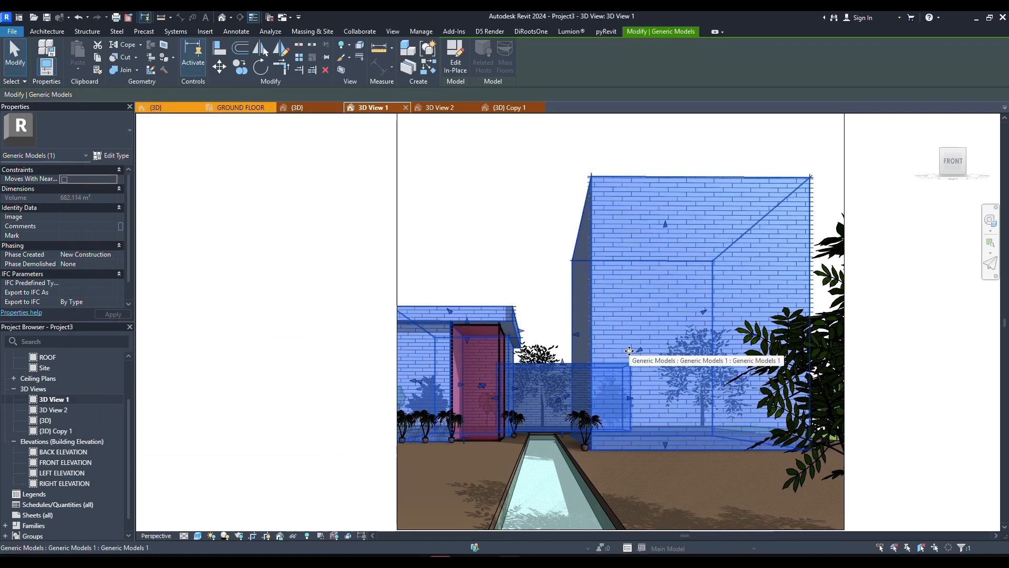
{"action": "key", "text": "Escape"}
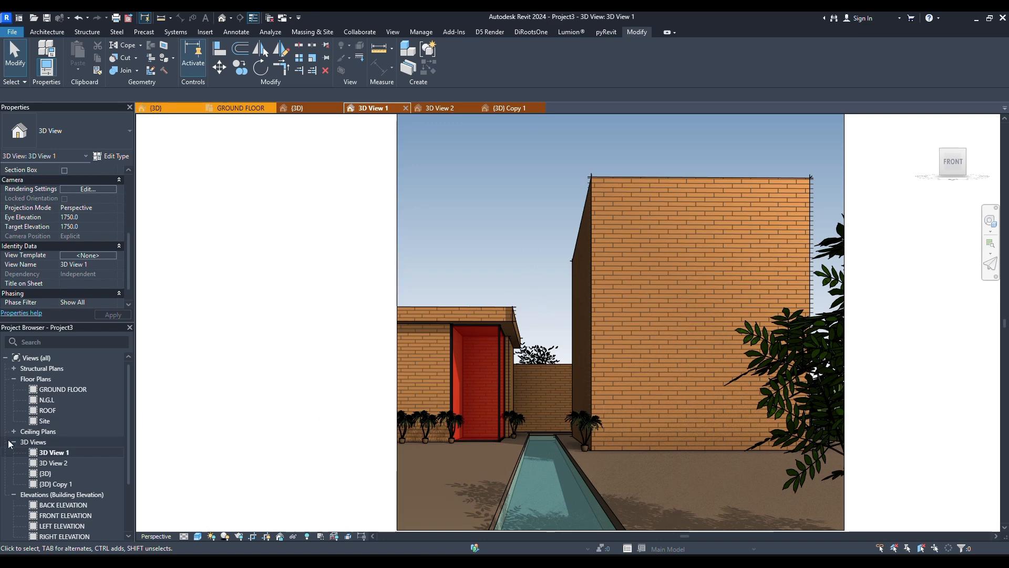
Open 3D View 2, check its graphic display options and close them without making changes.
{"action": "double_click", "coordinate": [80, 463]}
{"action": "left_click", "coordinate": [199, 536]}
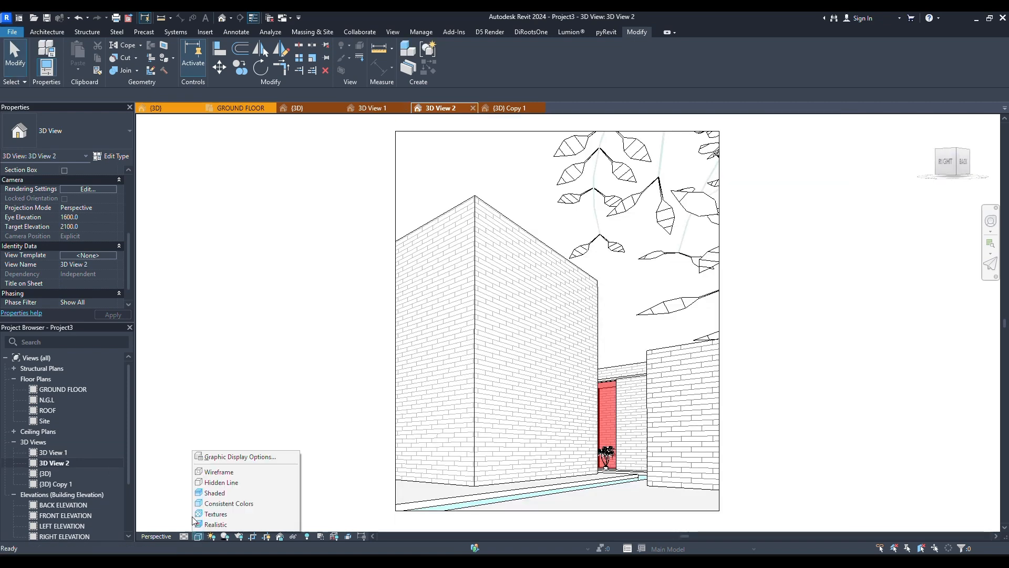
{"action": "left_click", "coordinate": [214, 446]}
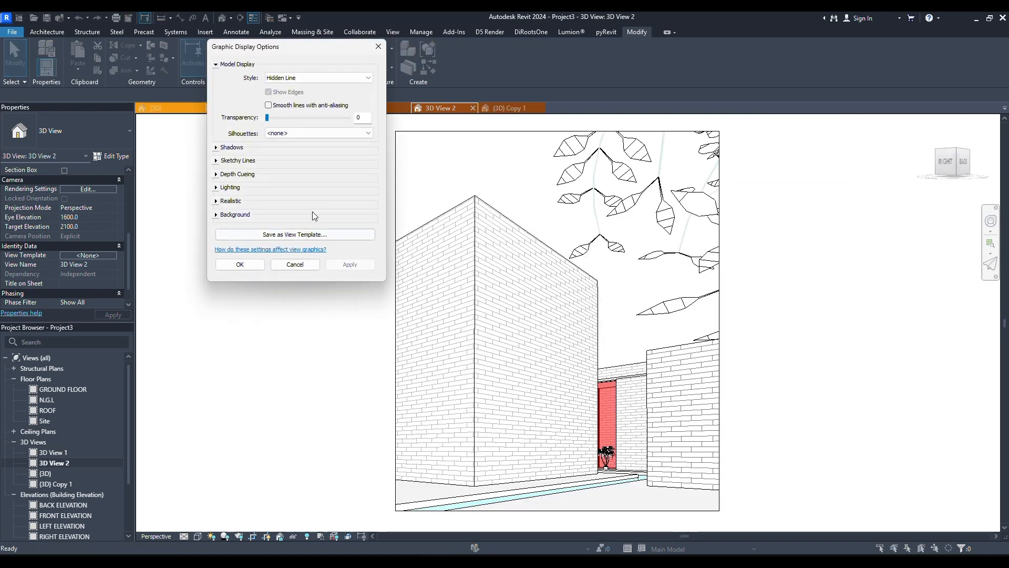
{"action": "left_click", "coordinate": [295, 264]}
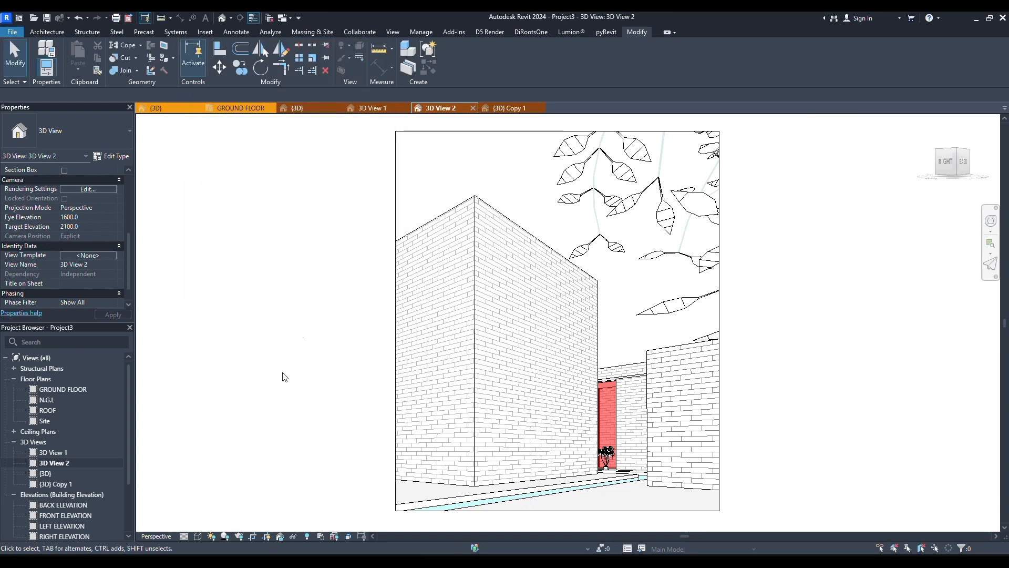
Save the graphic display settings of 3D View 1 as a view template named "3d camera effect".
{"action": "double_click", "coordinate": [95, 453]}
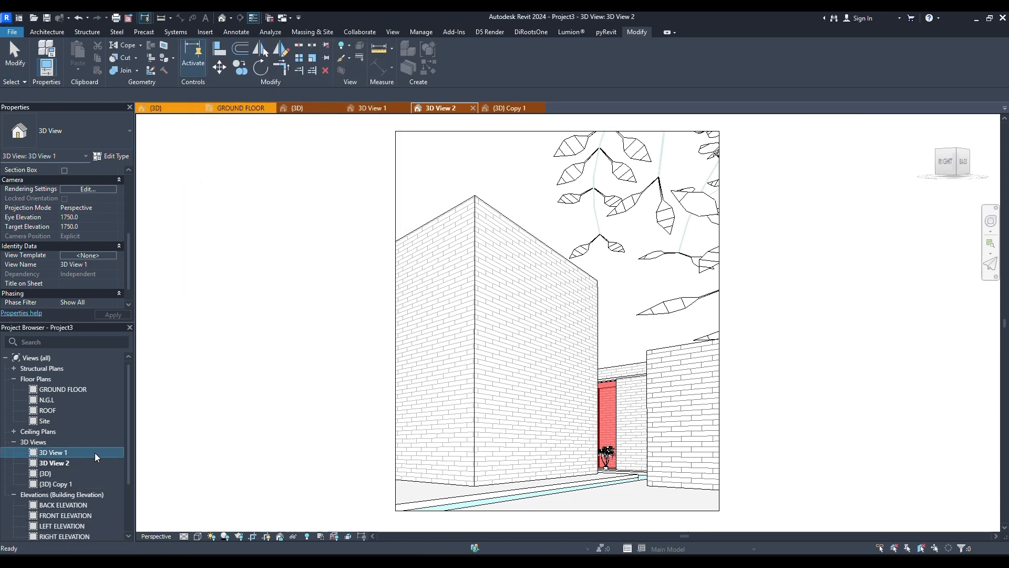
{"action": "left_click", "coordinate": [197, 537]}
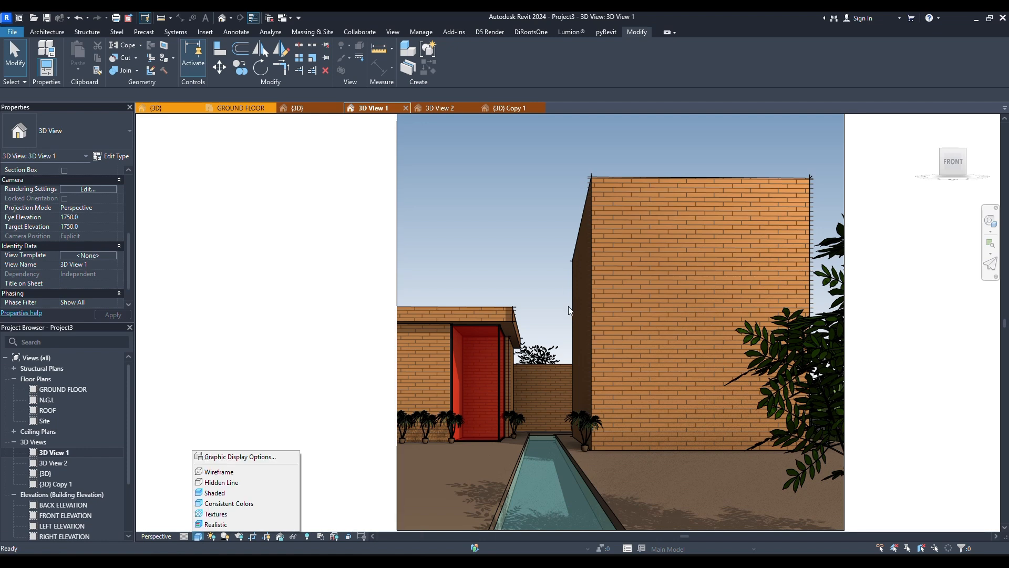
{"action": "left_click", "coordinate": [280, 458]}
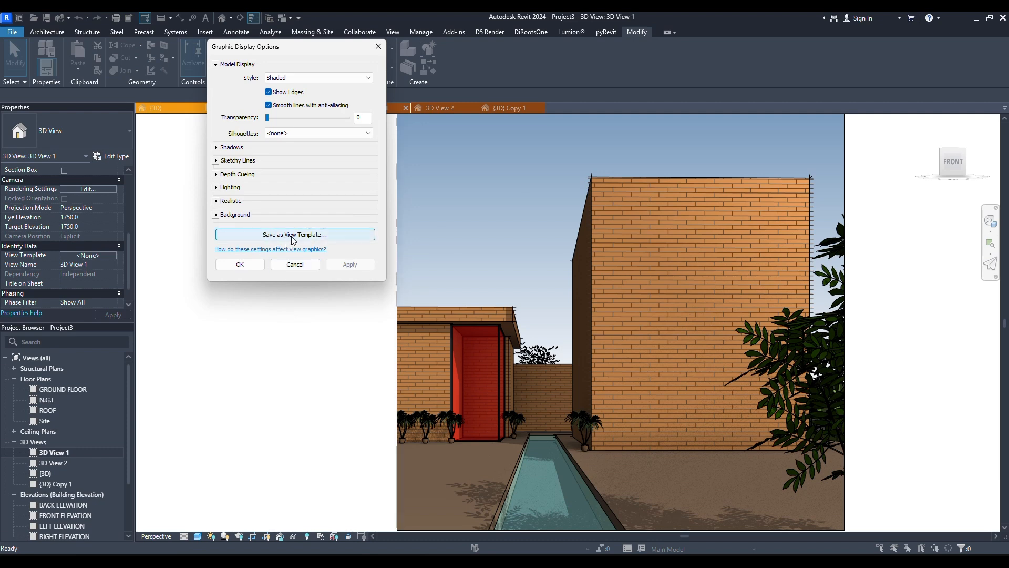
{"action": "left_click", "coordinate": [301, 237]}
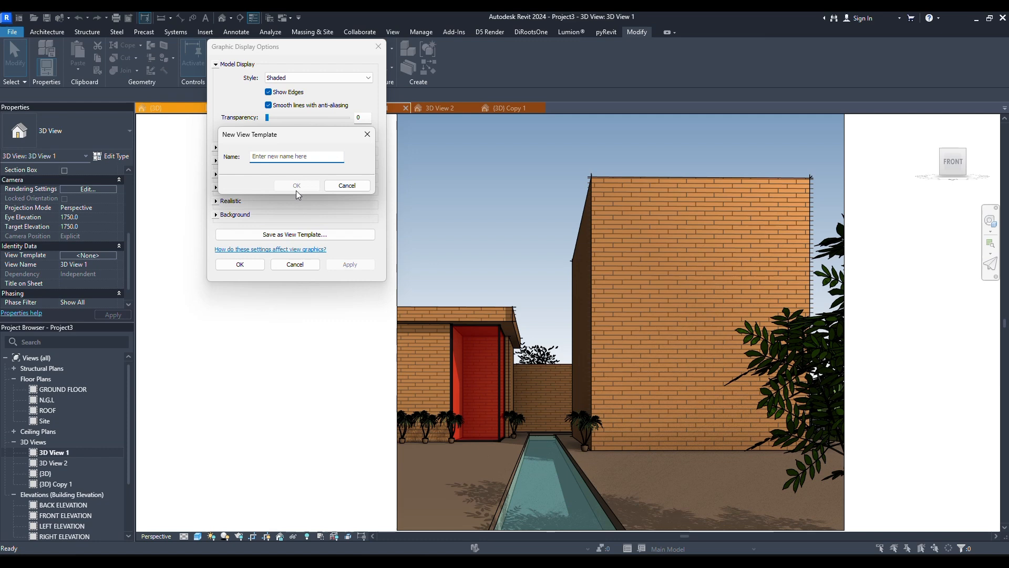
{"action": "left_click", "coordinate": [294, 156]}
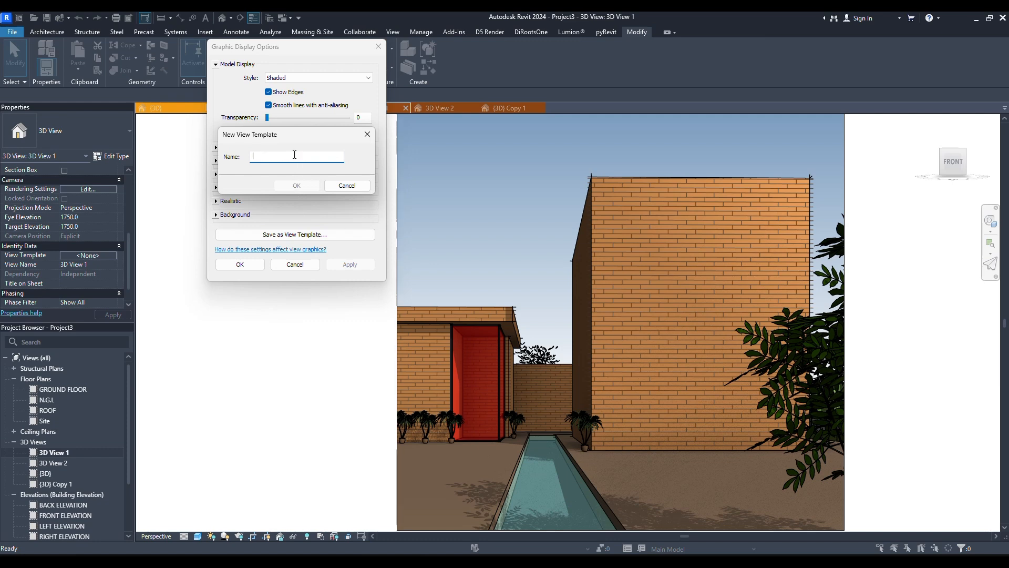
{"action": "type", "text": "3d camera effect"}
{"action": "left_click", "coordinate": [282, 186]}
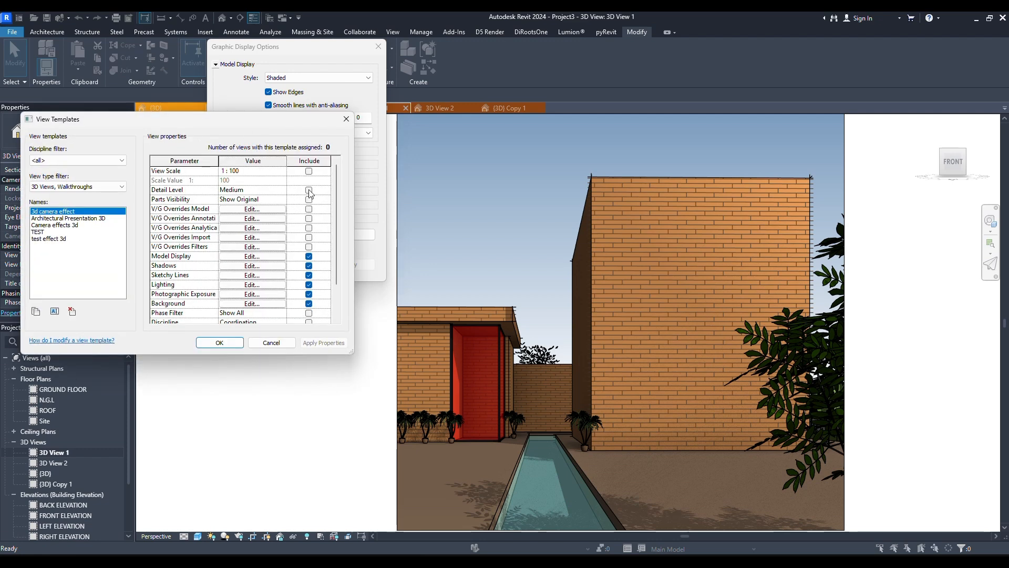
Include Detail Level, Parts Visibility and the Model, Annotation, Analytical, Import and Filters V/G overrides in the 3d camera effect template.
{"action": "scroll", "coordinate": [256, 258], "scroll_direction": "down", "scroll_amount": 1}
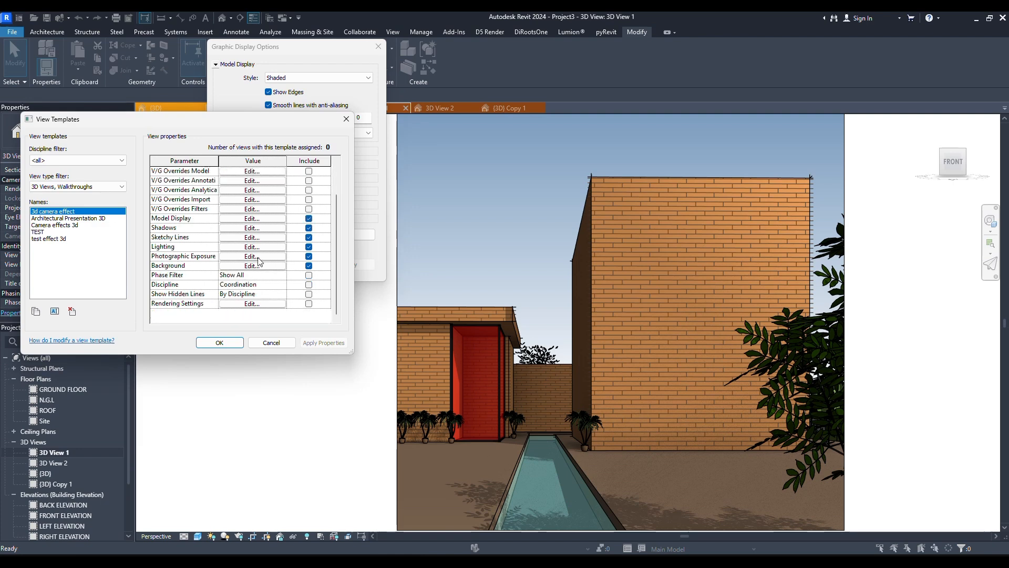
{"action": "scroll", "coordinate": [262, 254], "scroll_direction": "up", "scroll_amount": 1}
{"action": "left_click", "coordinate": [311, 191]}
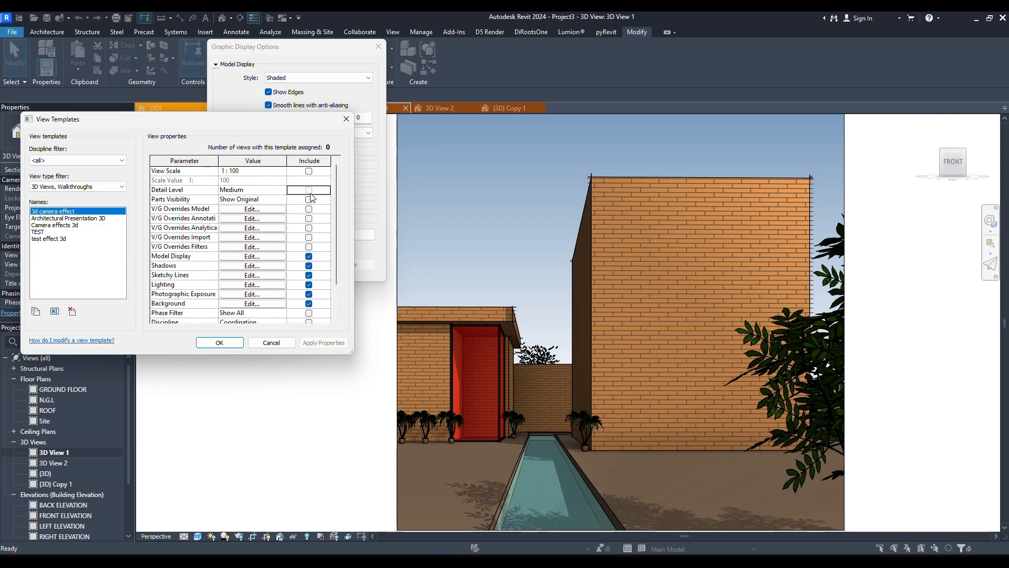
{"action": "left_click", "coordinate": [309, 209]}
{"action": "left_click", "coordinate": [309, 200]}
{"action": "left_click", "coordinate": [309, 218]}
{"action": "left_click", "coordinate": [309, 228]}
{"action": "left_click", "coordinate": [309, 237]}
{"action": "left_click", "coordinate": [309, 247]}
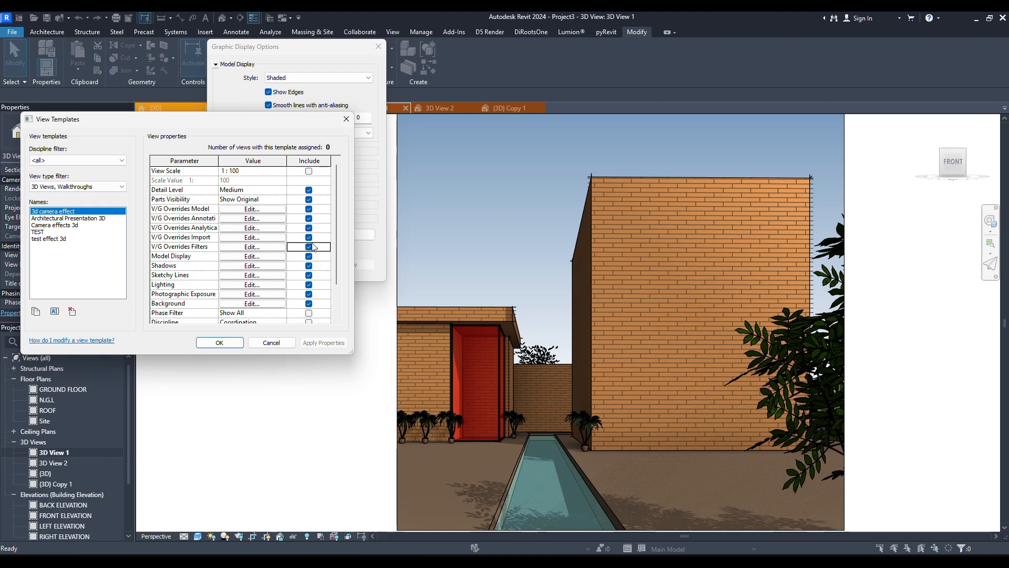
Check the remaining template parameters, then accept the view template and the graphic display options.
{"action": "scroll", "coordinate": [314, 287], "scroll_direction": "down", "scroll_amount": 2}
{"action": "scroll", "coordinate": [298, 273], "scroll_direction": "up", "scroll_amount": 1}
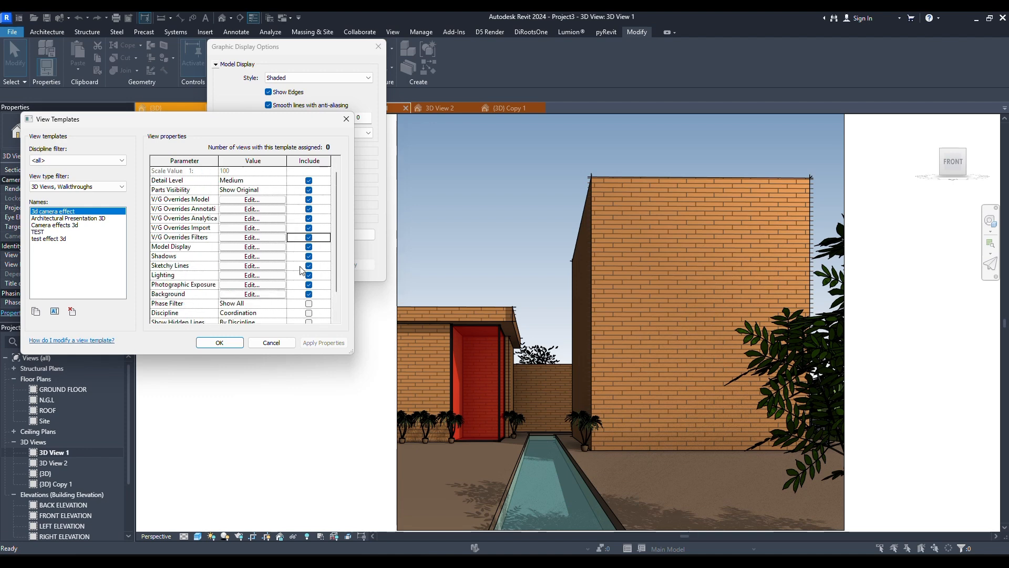
{"action": "scroll", "coordinate": [335, 299], "scroll_direction": "down", "scroll_amount": 1}
{"action": "scroll", "coordinate": [313, 294], "scroll_direction": "up", "scroll_amount": 2}
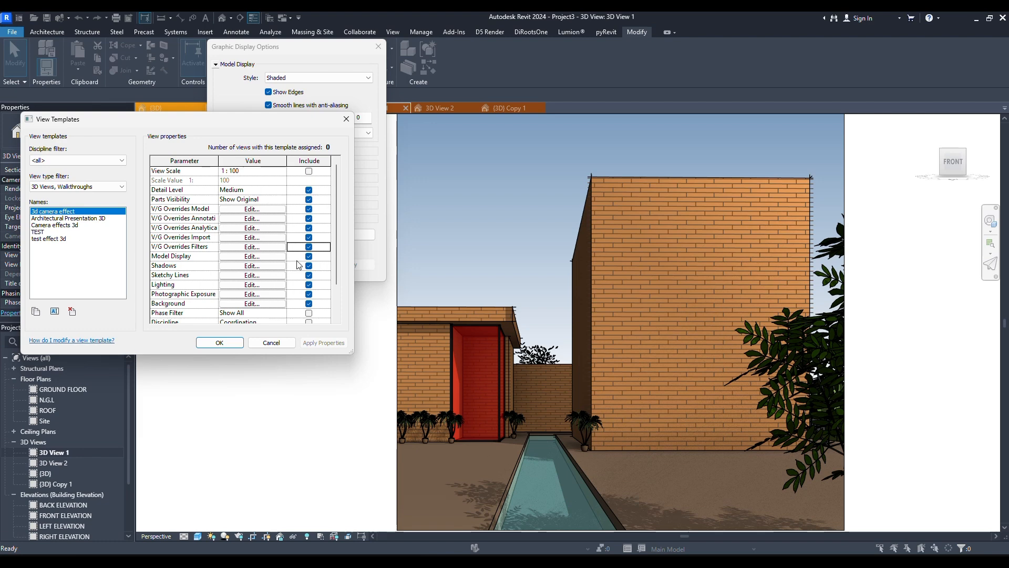
{"action": "scroll", "coordinate": [299, 265], "scroll_direction": "down", "scroll_amount": 2}
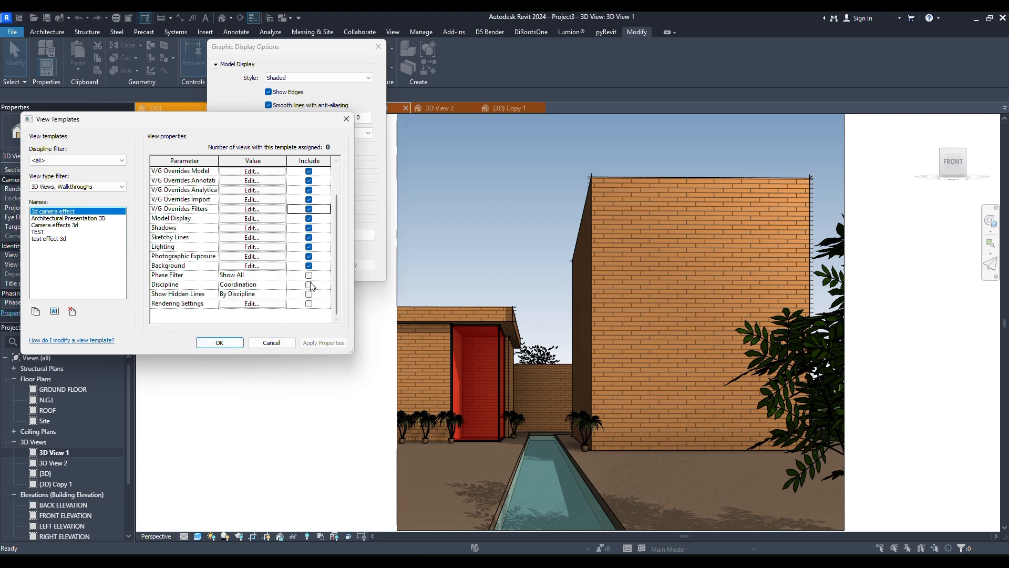
{"action": "left_click_drag", "start_coordinate": [298, 124], "coordinate": [280, 125]}
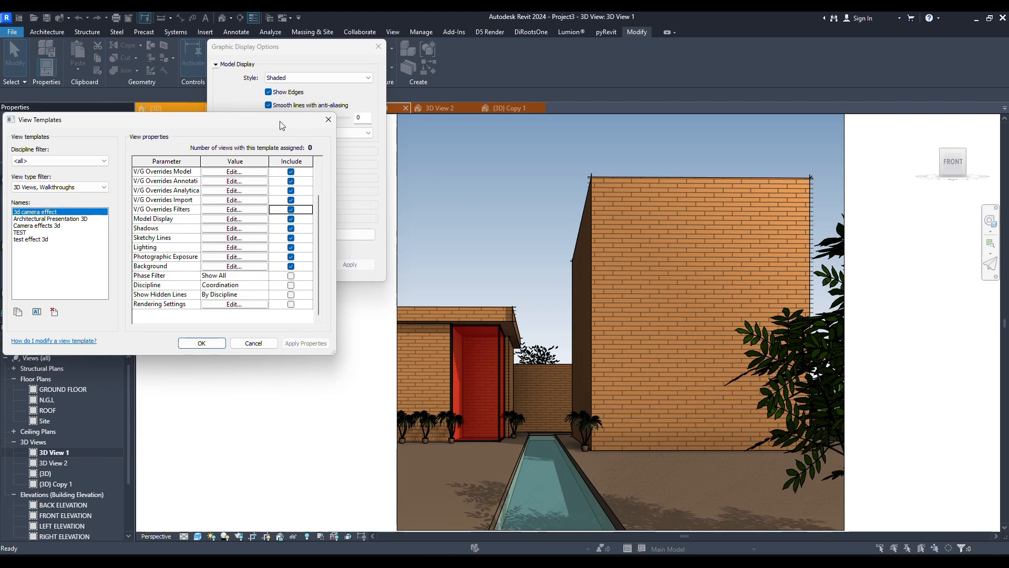
{"action": "left_click", "coordinate": [220, 342]}
{"action": "left_click", "coordinate": [242, 265]}
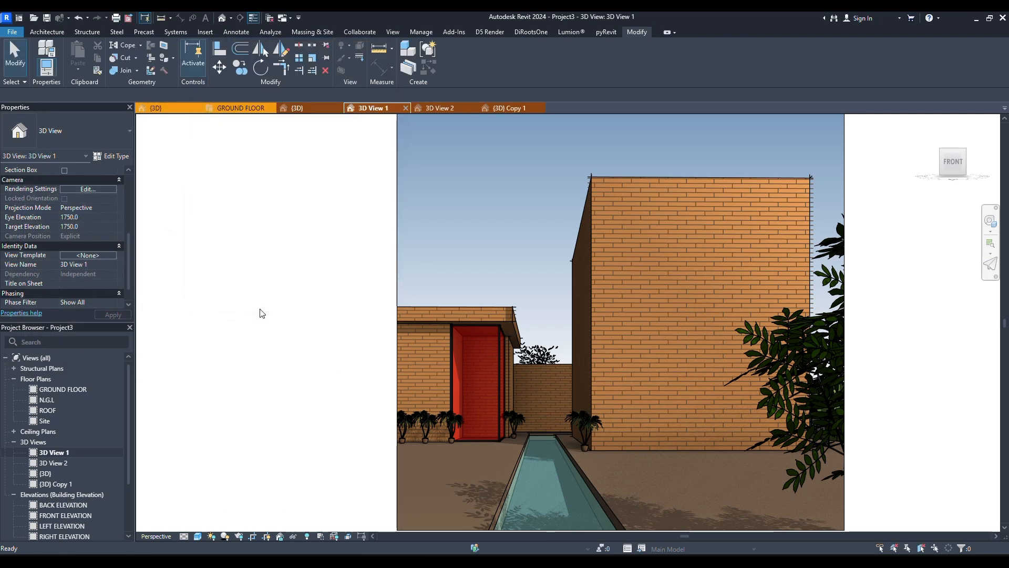
Open 3D View 2 and assign the 3d camera effect view template to it.
{"action": "double_click", "coordinate": [78, 464]}
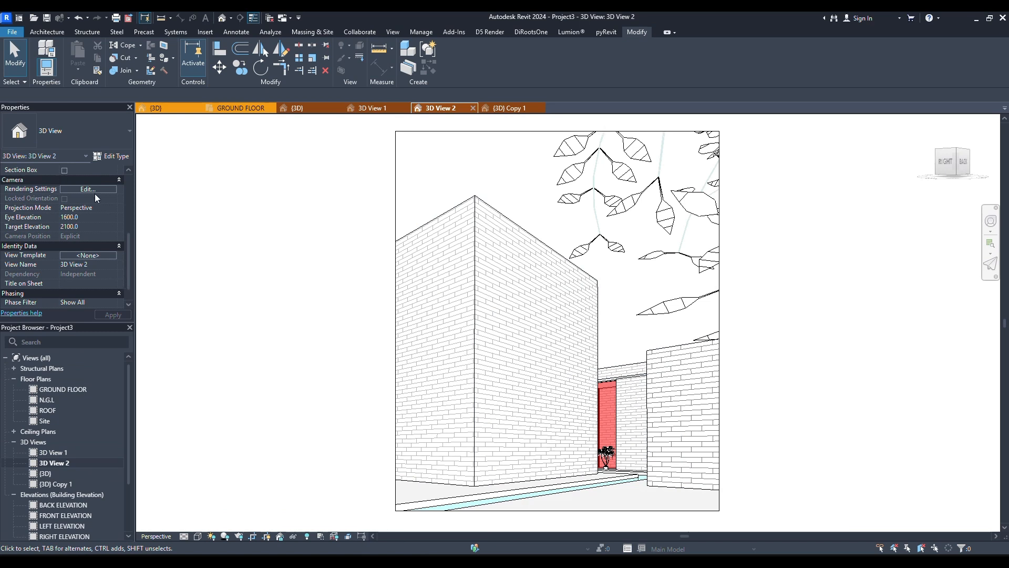
{"action": "scroll", "coordinate": [99, 255], "scroll_direction": "down", "scroll_amount": 1}
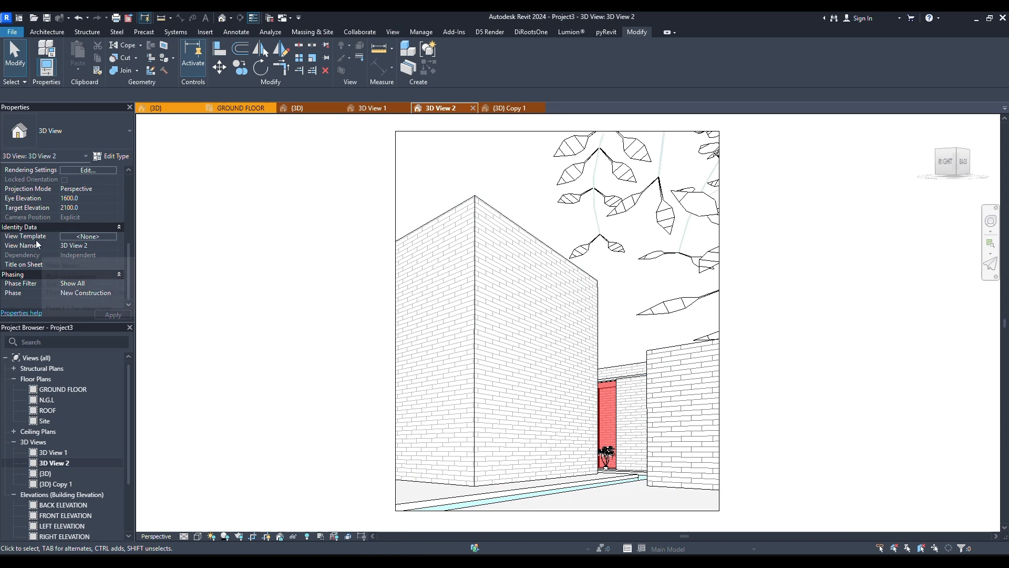
{"action": "left_click", "coordinate": [93, 236]}
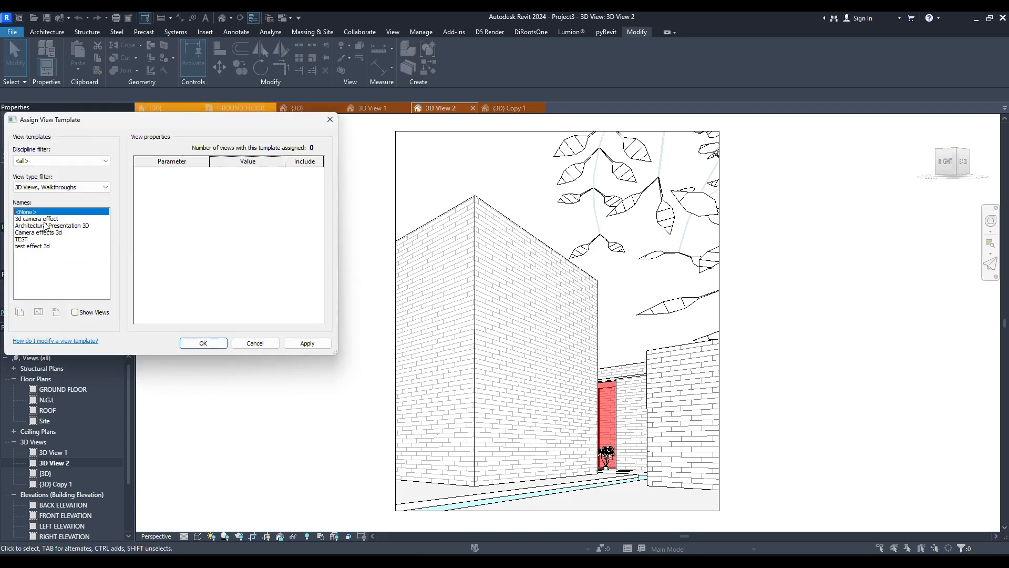
{"action": "left_click", "coordinate": [43, 218]}
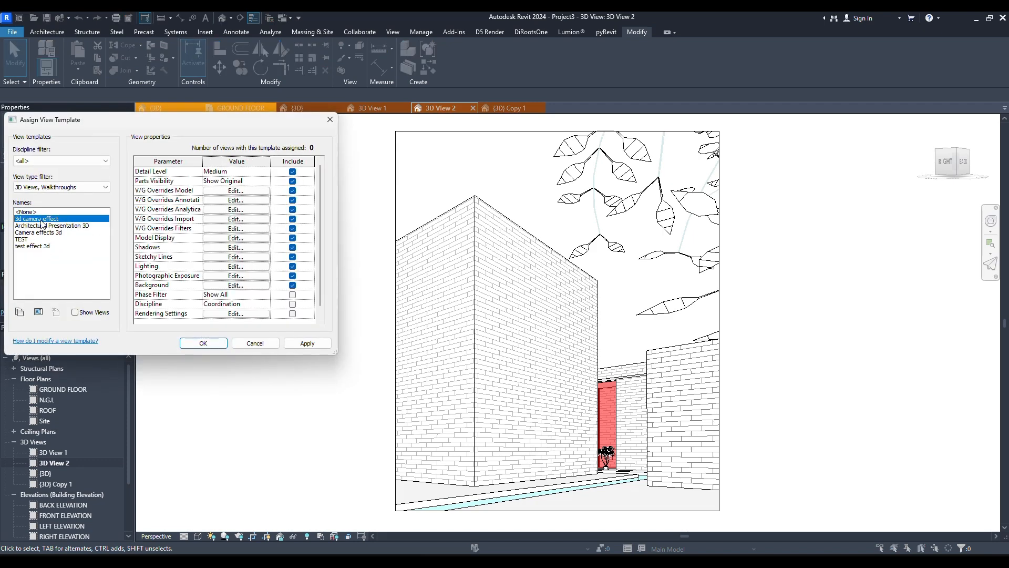
{"action": "left_click", "coordinate": [204, 344]}
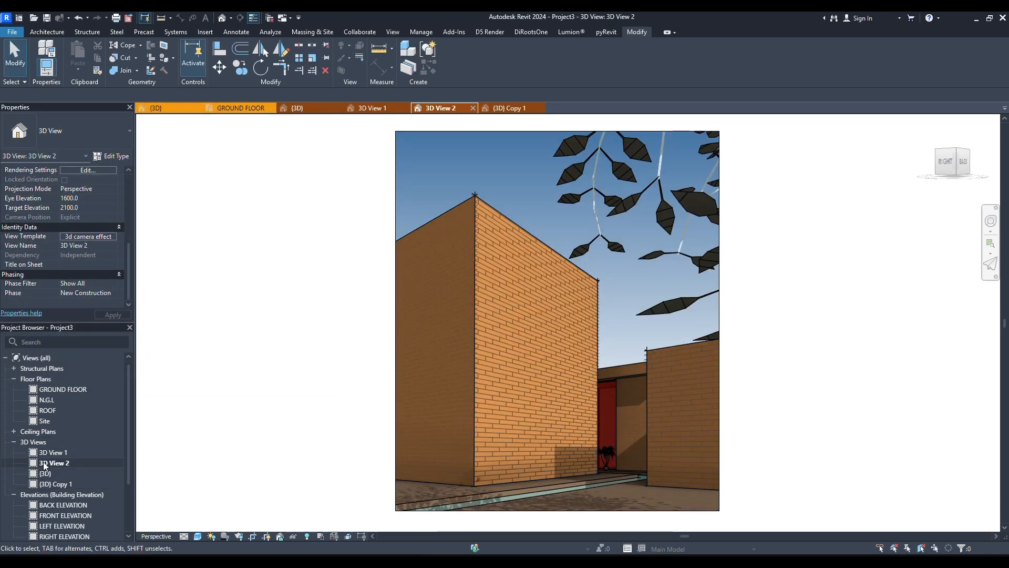
Open the {3D} Copy 1 view and assign the 3d camera effect view template to it.
{"action": "left_click", "coordinate": [58, 483]}
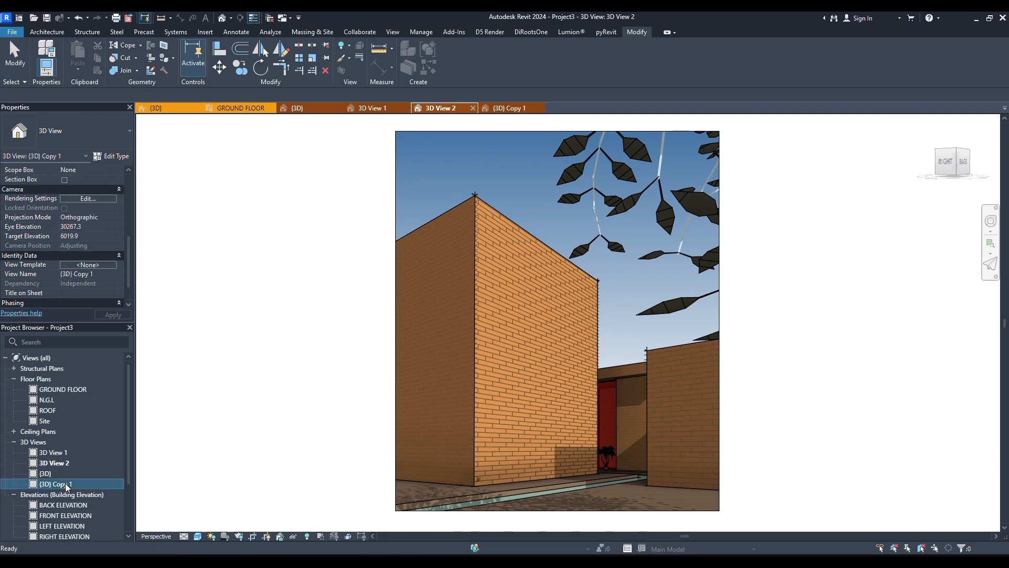
{"action": "double_click", "coordinate": [65, 483]}
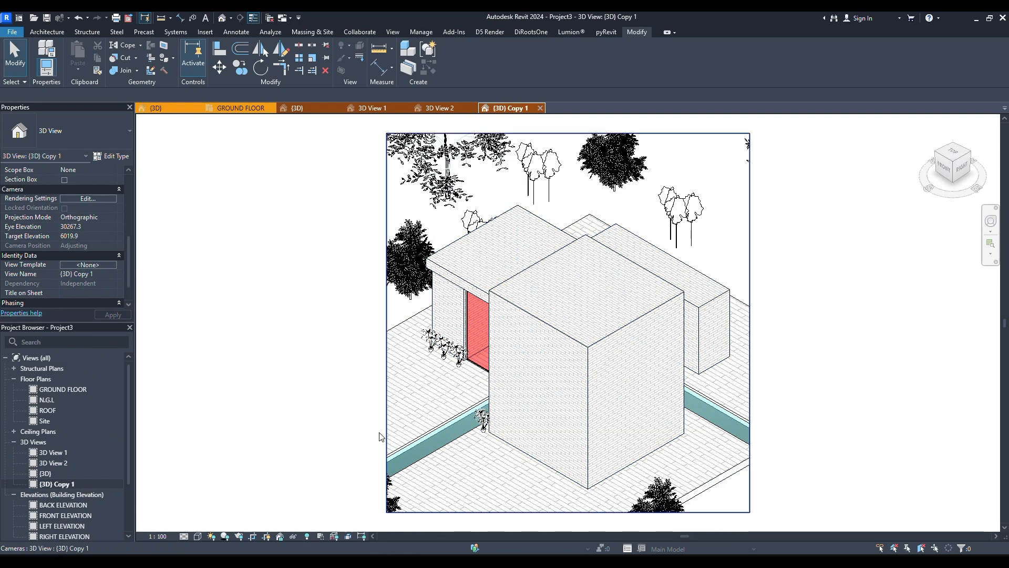
{"action": "left_click", "coordinate": [100, 265]}
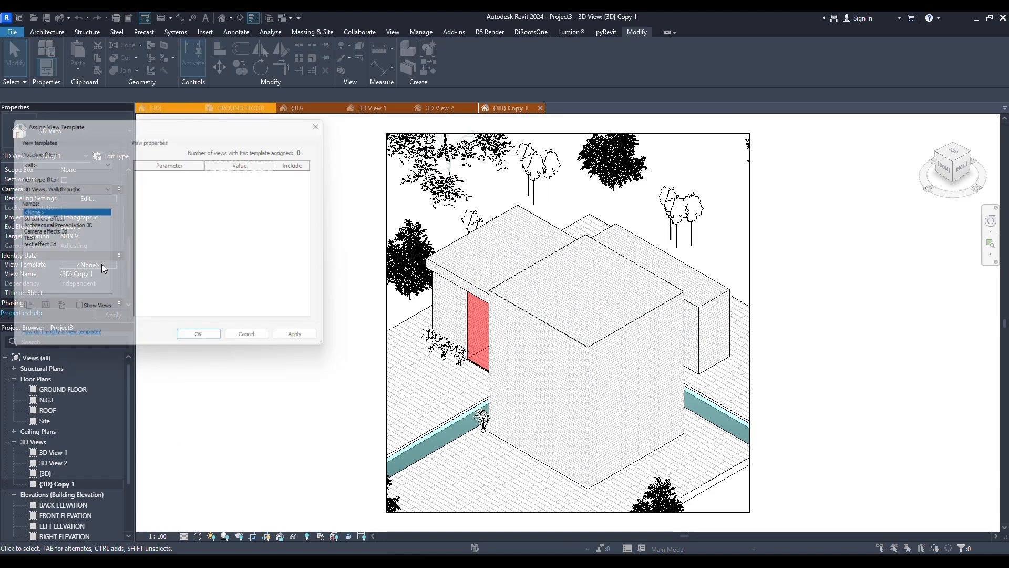
{"action": "left_click", "coordinate": [51, 219]}
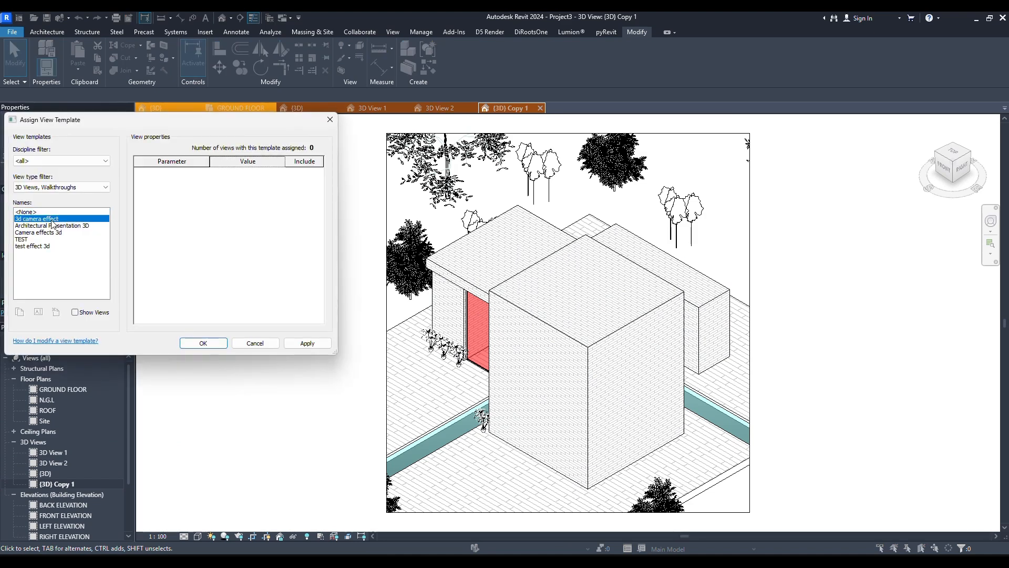
{"action": "left_click", "coordinate": [208, 345]}
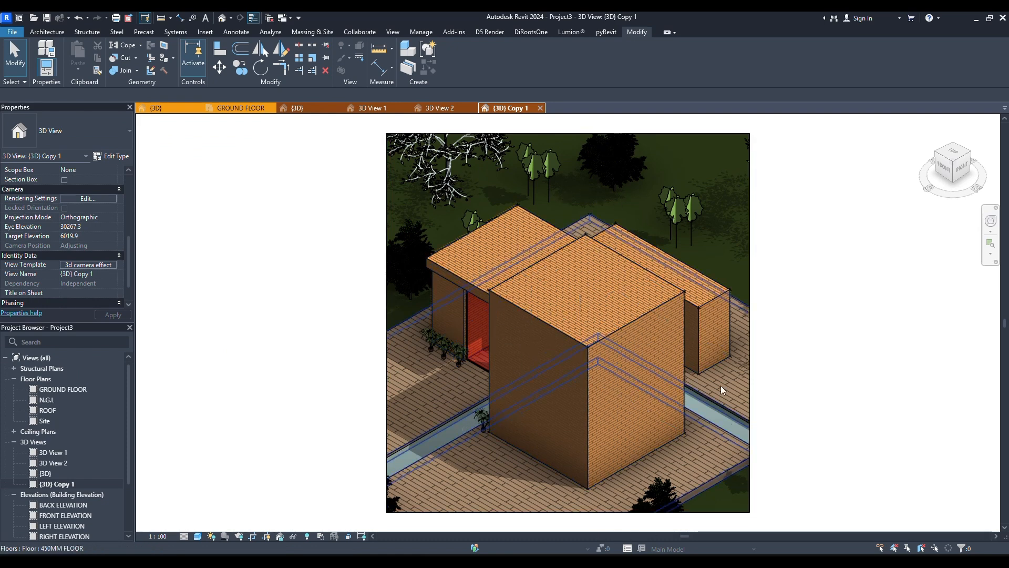
Open the grass 01 material from the layer structure of the GRASS floor type around the building.
{"action": "left_click", "coordinate": [720, 490]}
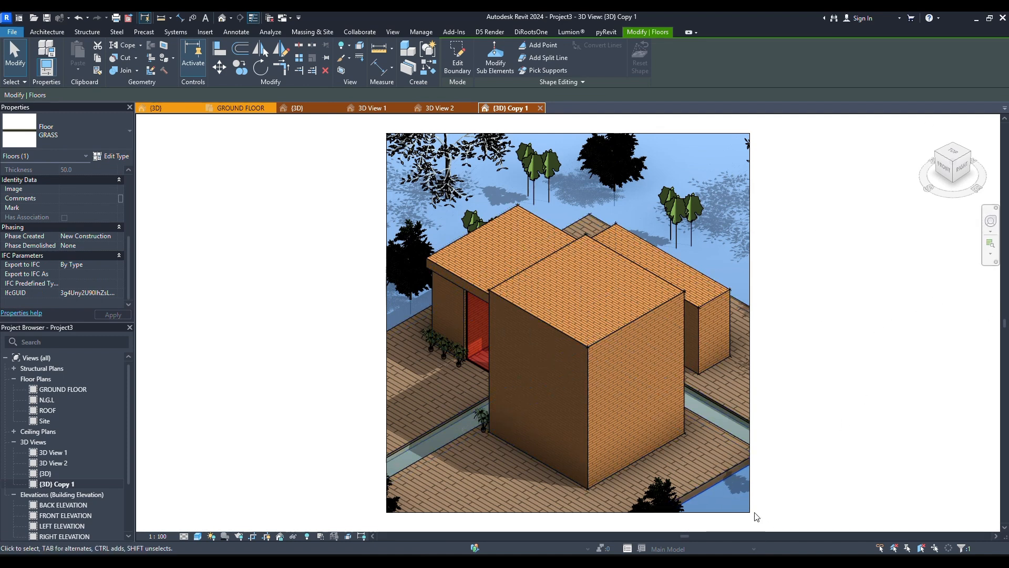
{"action": "left_click", "coordinate": [111, 156]}
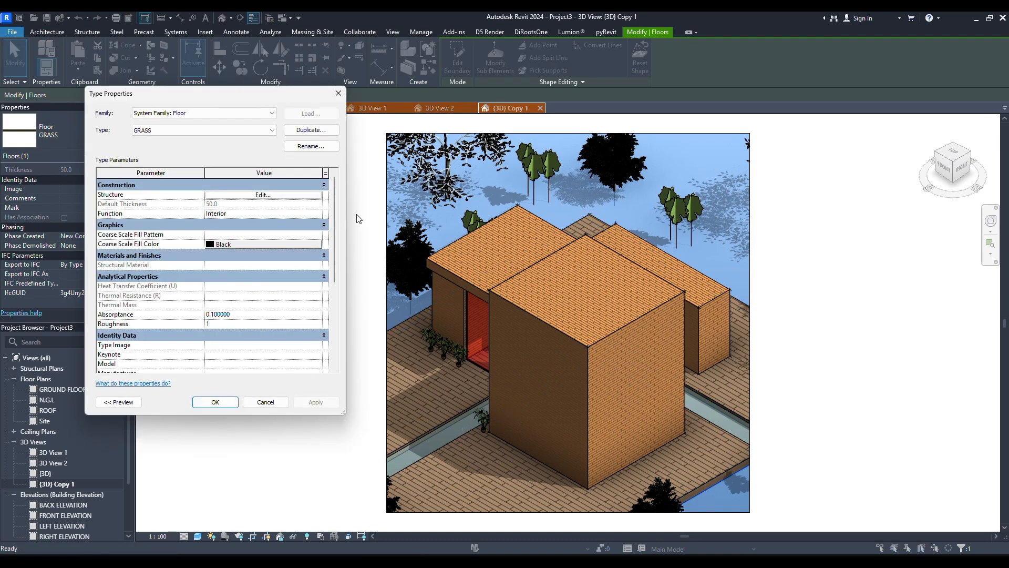
{"action": "left_click", "coordinate": [273, 197]}
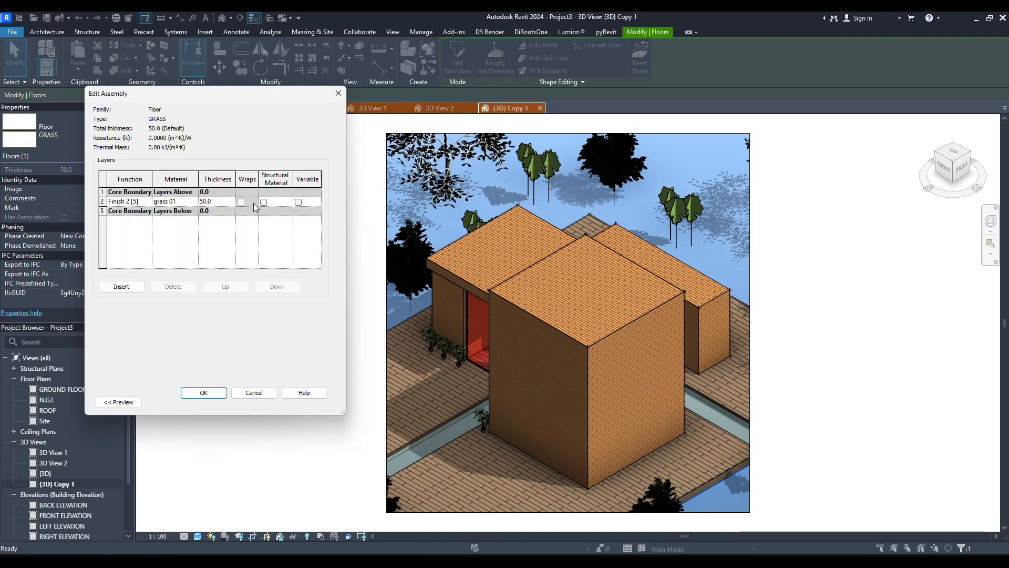
{"action": "left_click", "coordinate": [193, 203]}
{"action": "left_click", "coordinate": [194, 202]}
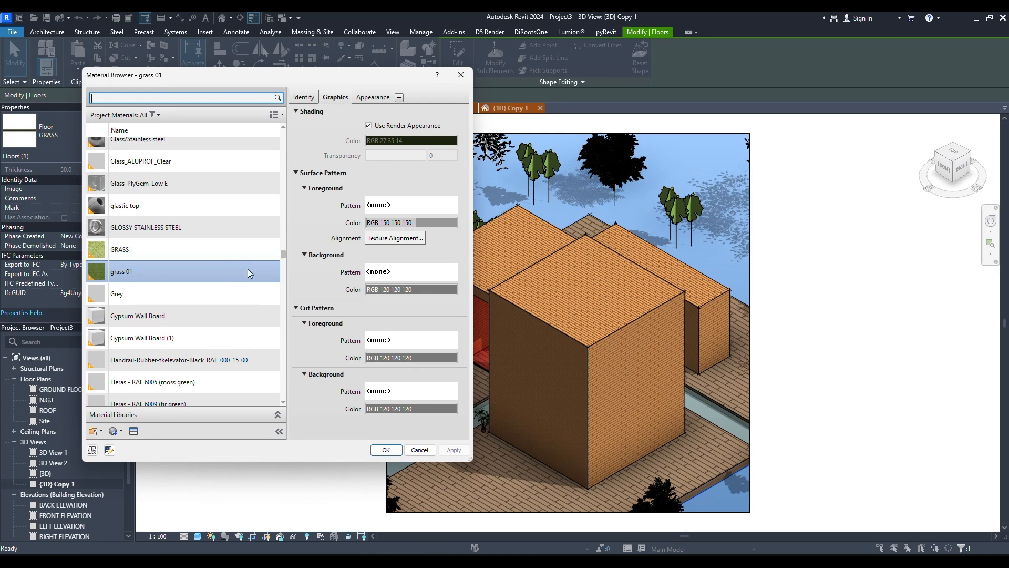
Turn off the render appearance for grass 01's shading and set its color to green RGB 109-141-56.
{"action": "left_click", "coordinate": [369, 125]}
{"action": "left_click", "coordinate": [422, 155]}
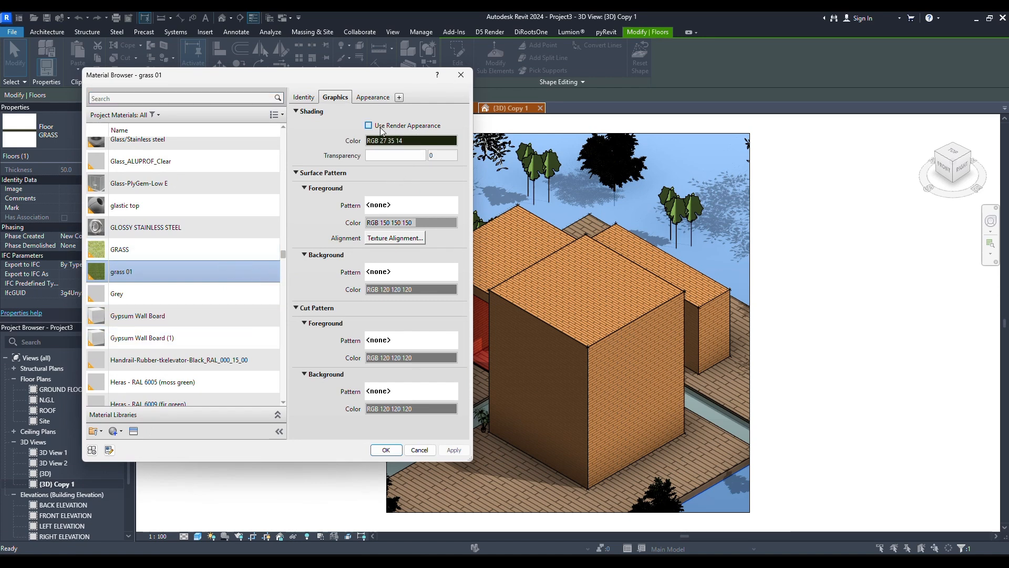
{"action": "left_click", "coordinate": [383, 126]}
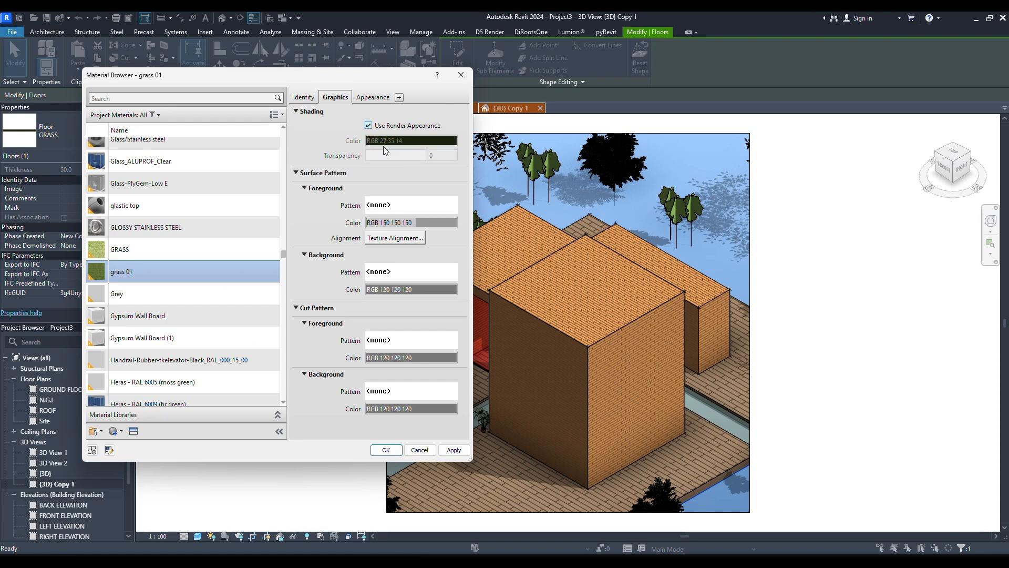
{"action": "left_click", "coordinate": [395, 129]}
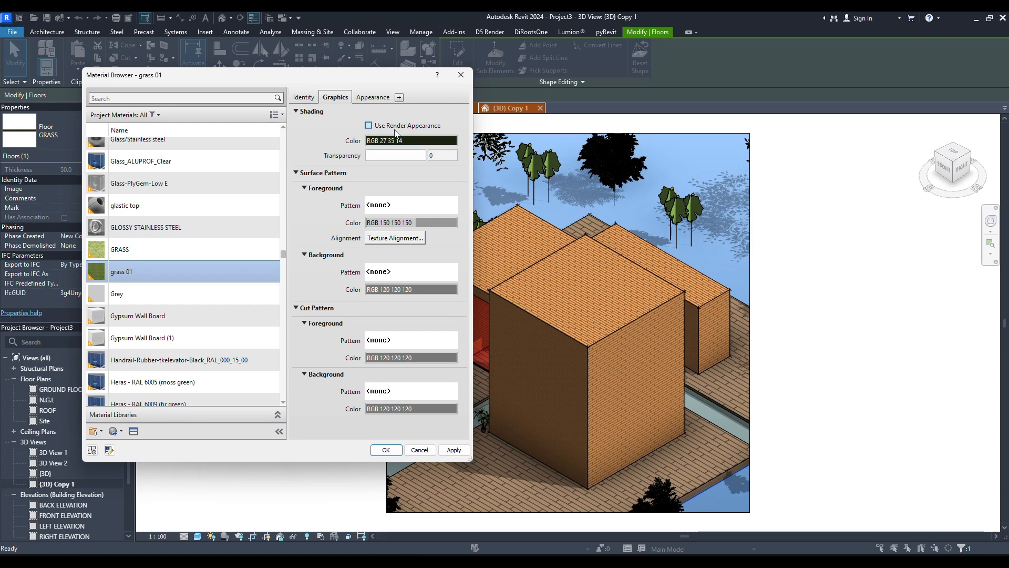
{"action": "left_click", "coordinate": [400, 141]}
{"action": "mouse_move", "coordinate": [390, 250]}
{"action": "left_mouse_down"}
{"action": "mouse_move", "coordinate": [395, 256]}
{"action": "mouse_move", "coordinate": [394, 248]}
{"action": "left_mouse_up"}
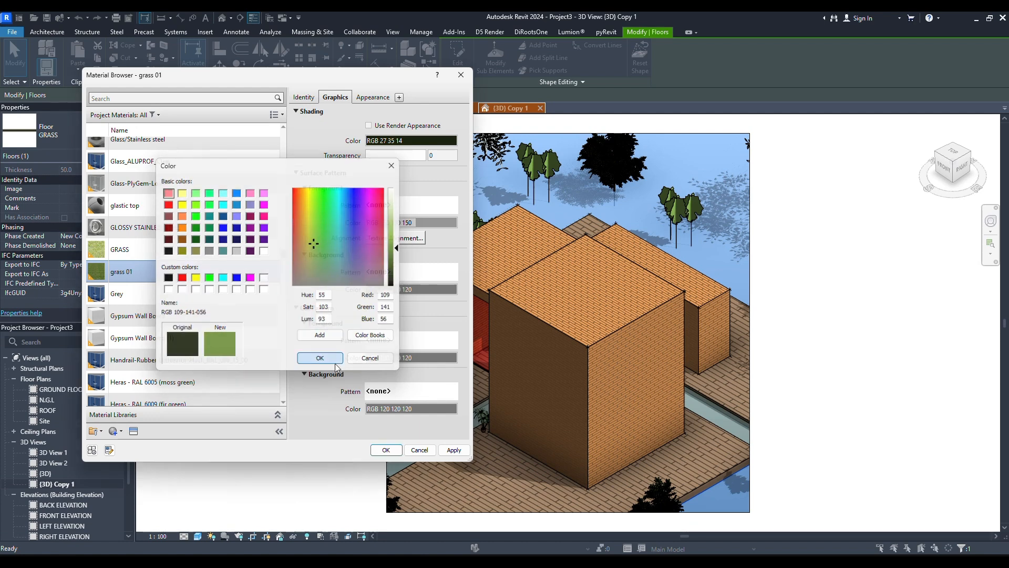
{"action": "left_click", "coordinate": [320, 358]}
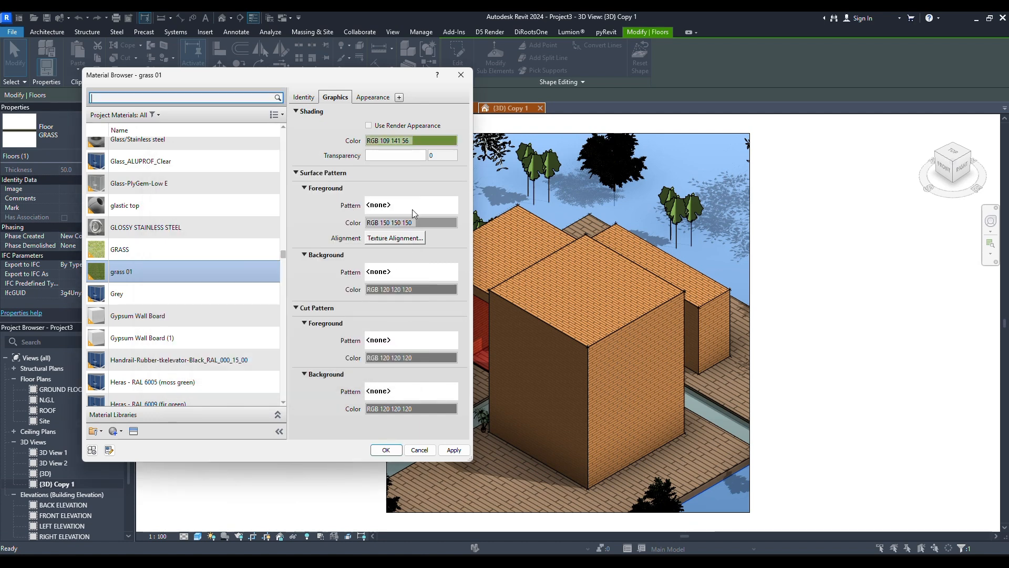
Assign the Gypse - Plâtre drafting pattern as grass 01's surface foreground, apply it to the GRASS floor type, and deselect the floor.
{"action": "left_click", "coordinate": [412, 209]}
{"action": "scroll", "coordinate": [328, 307], "scroll_direction": "down", "scroll_amount": 5}
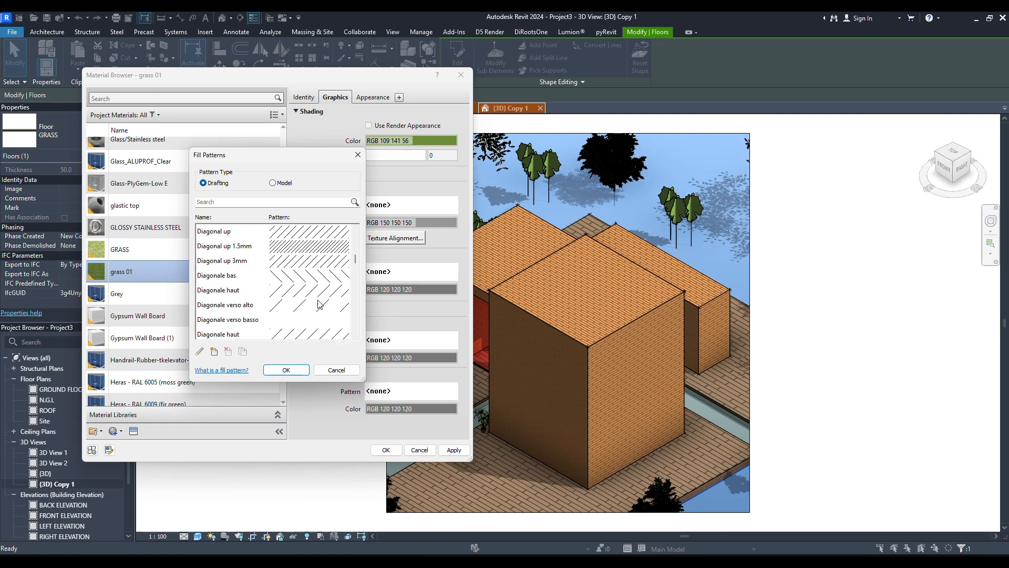
{"action": "scroll", "coordinate": [320, 304], "scroll_direction": "down", "scroll_amount": 4}
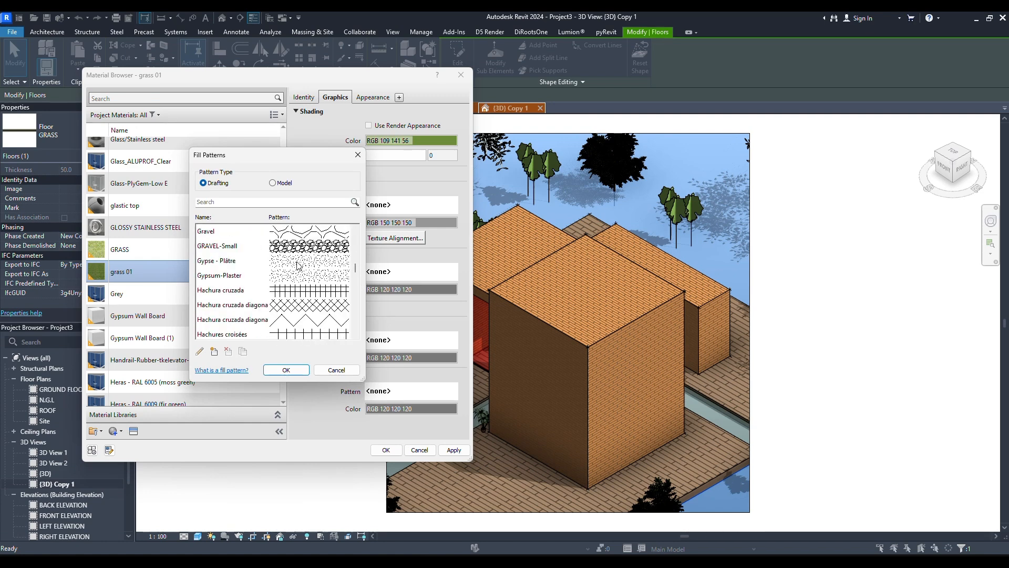
{"action": "left_click", "coordinate": [297, 262]}
{"action": "left_click", "coordinate": [286, 369]}
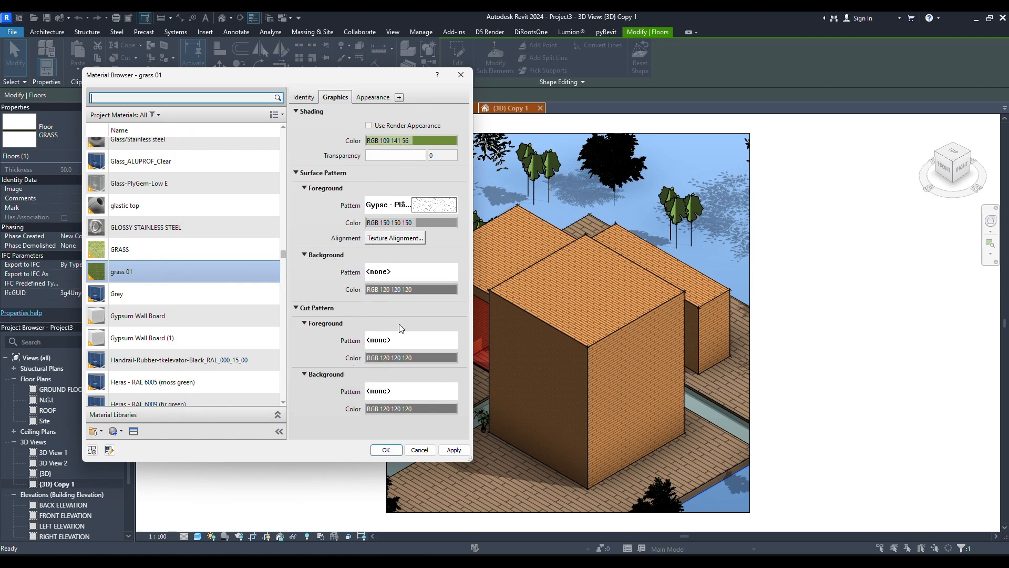
{"action": "left_click", "coordinate": [388, 450]}
{"action": "left_click", "coordinate": [202, 393]}
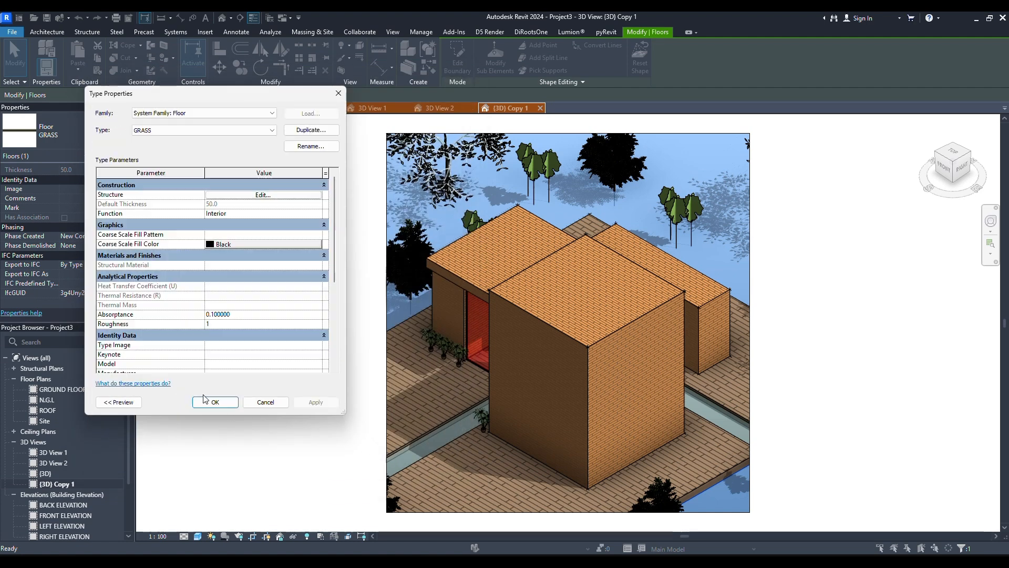
{"action": "left_click", "coordinate": [213, 401]}
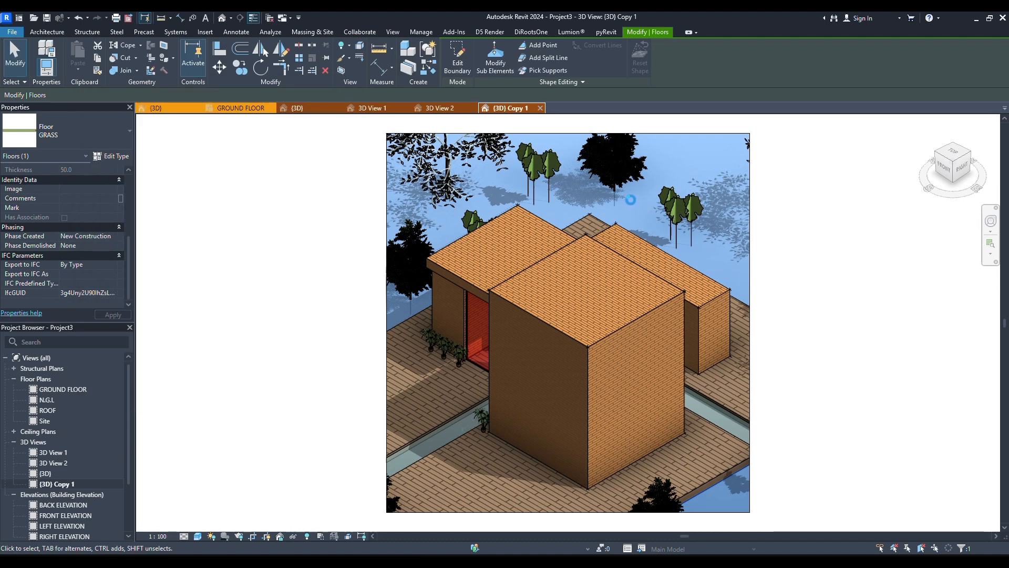
{"action": "left_click", "coordinate": [794, 244]}
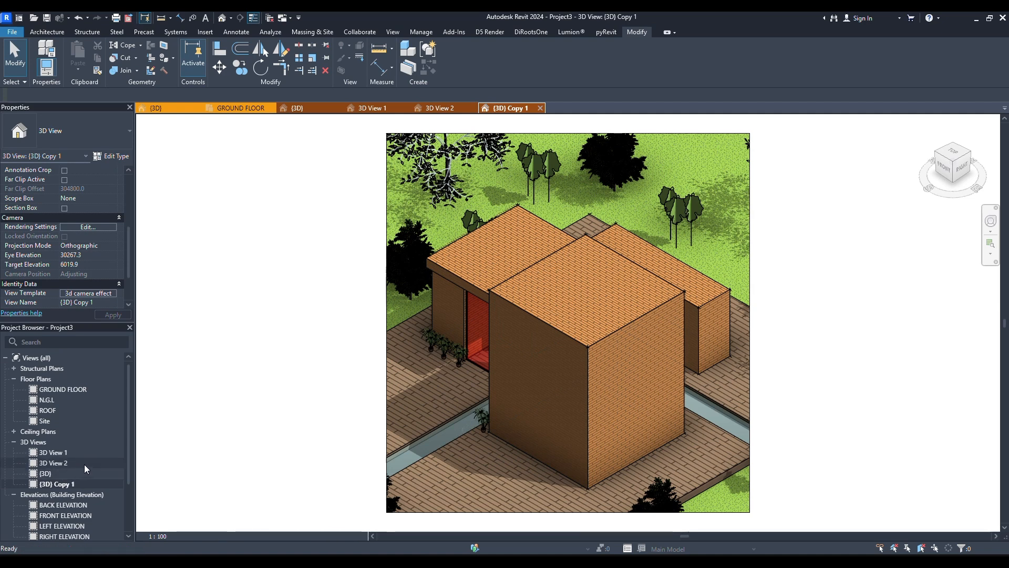
Open 3D View 2 and 3D View 1 to review the styled camera views.
{"action": "double_click", "coordinate": [84, 464]}
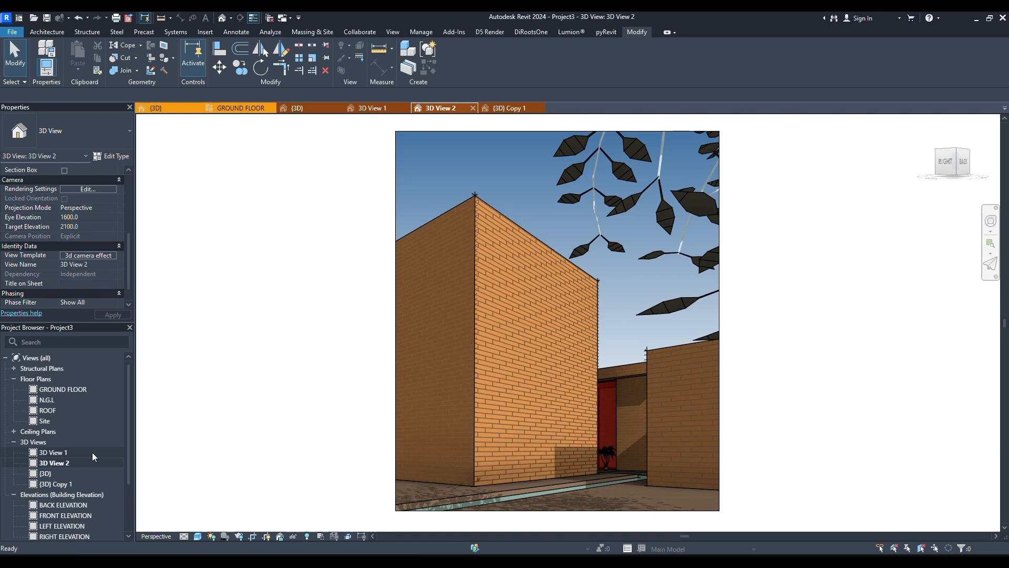
{"action": "double_click", "coordinate": [93, 452]}
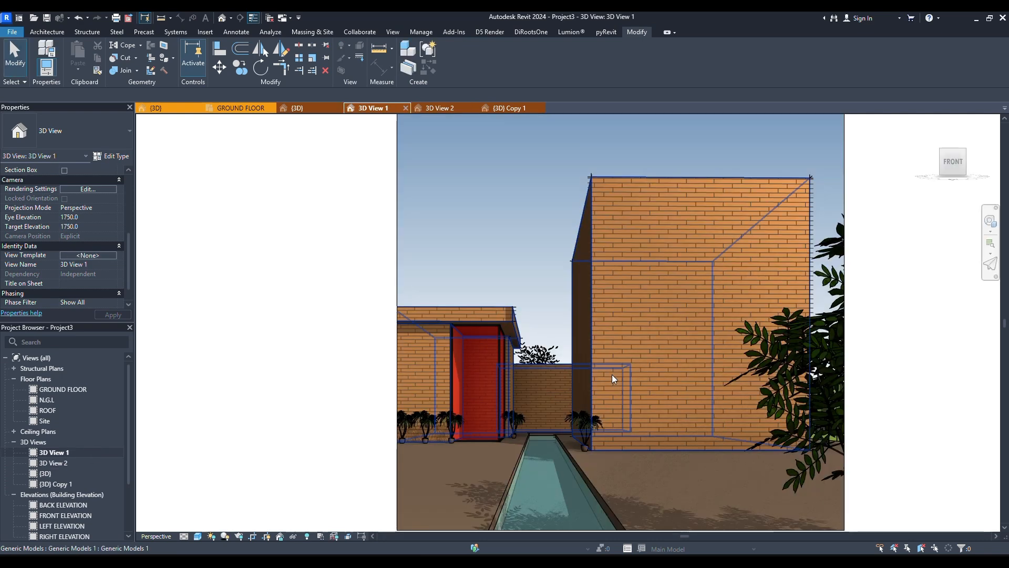